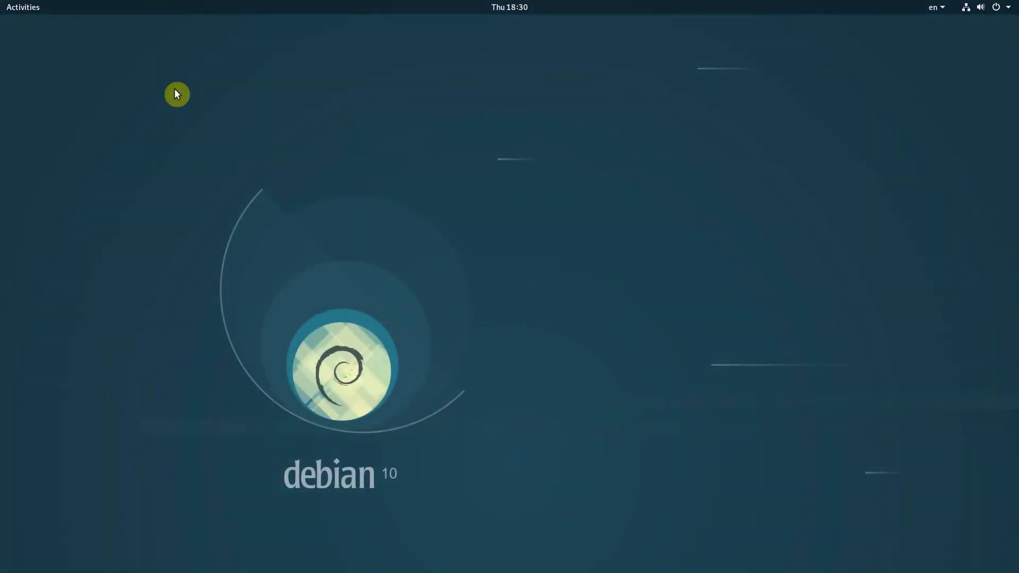
- Search 'about' in Activities and open the system About information
left_click(21, 7)
type("about")
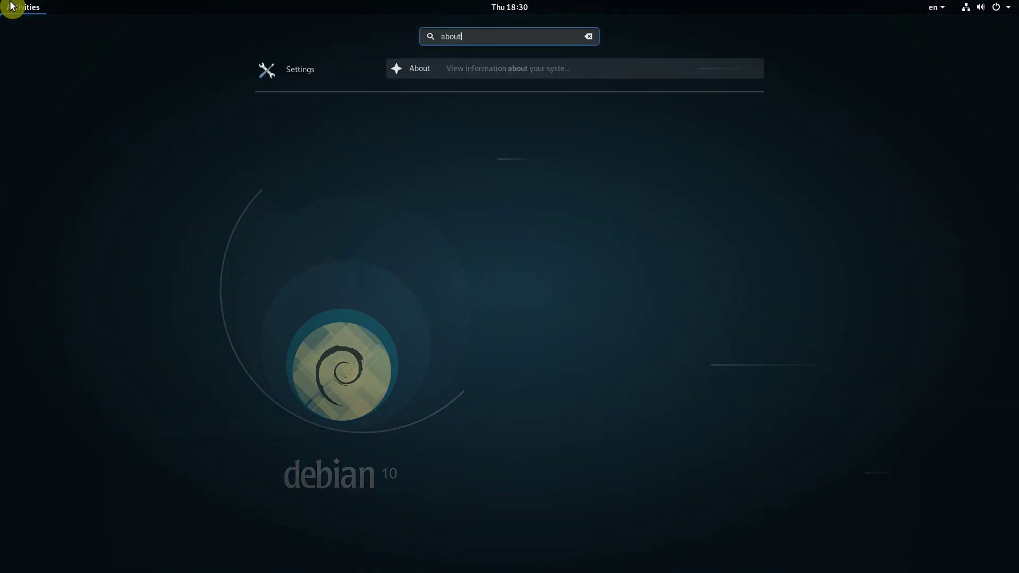
key("Return")
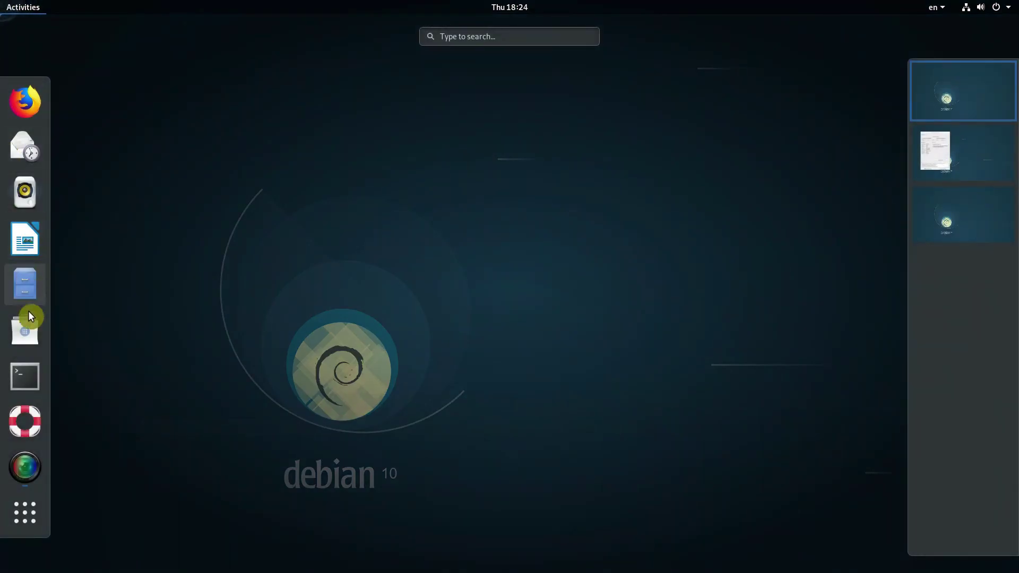
- Launch Software, move its window to a new workspace, then close it
left_click(30, 319)
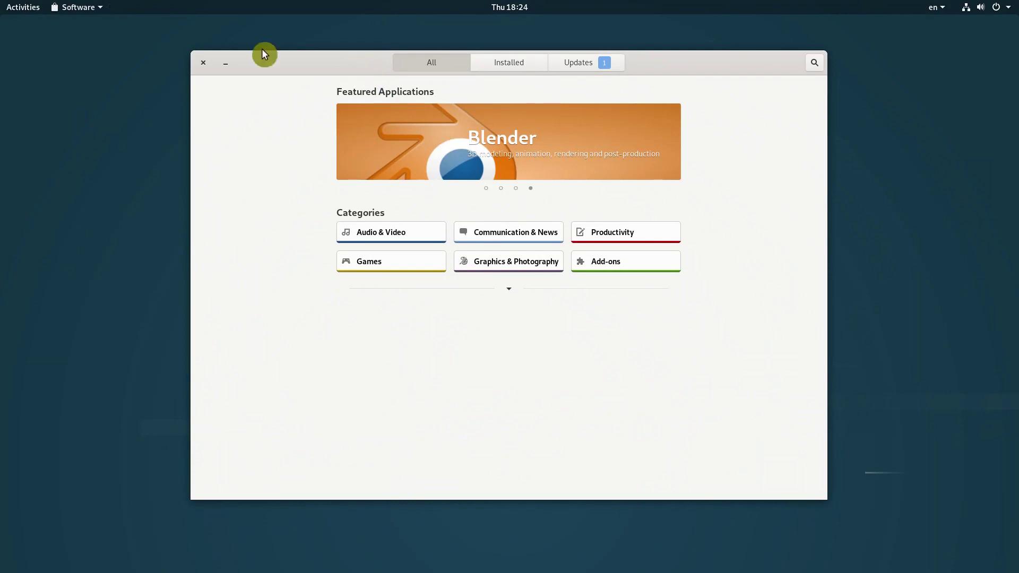
mouse_move(3, 2)
left_click_drag(308, 87, 962, 211)
left_click(974, 224)
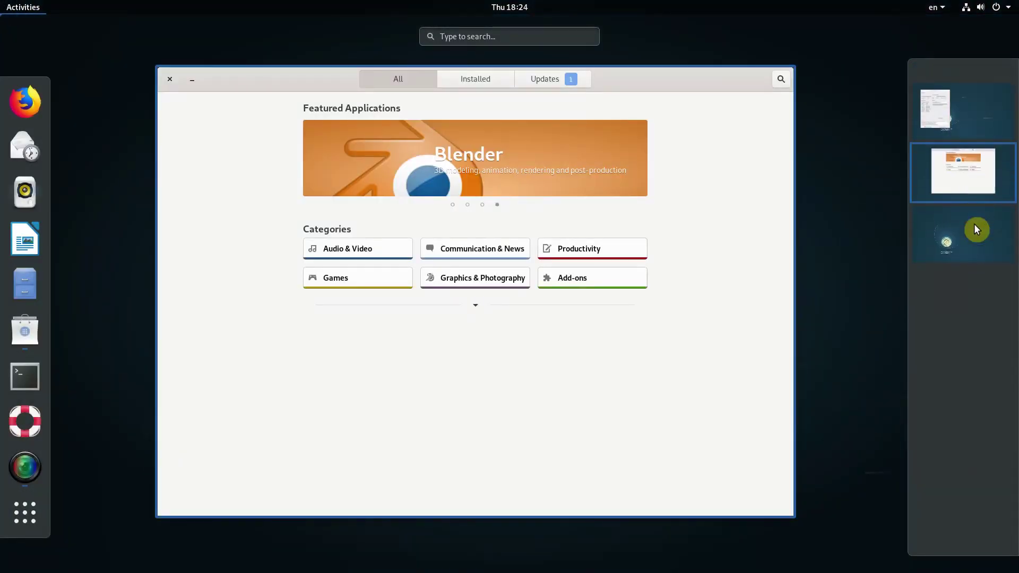
left_click(276, 127)
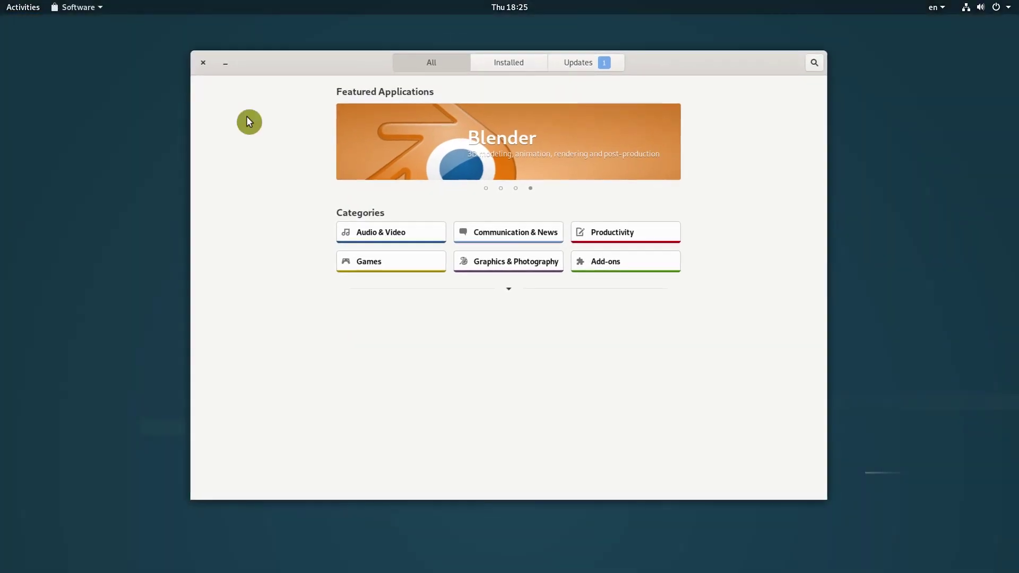
left_click(203, 64)
- Open Files on the Home folder from the dash and snap it to fill the screen
mouse_move(2, 2)
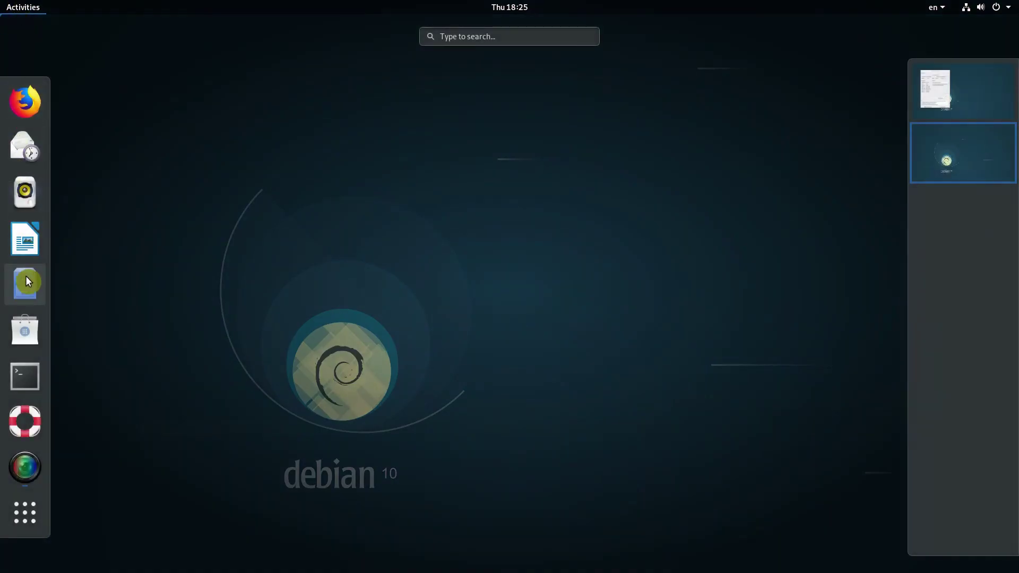
left_click(27, 283)
double_click(516, 71)
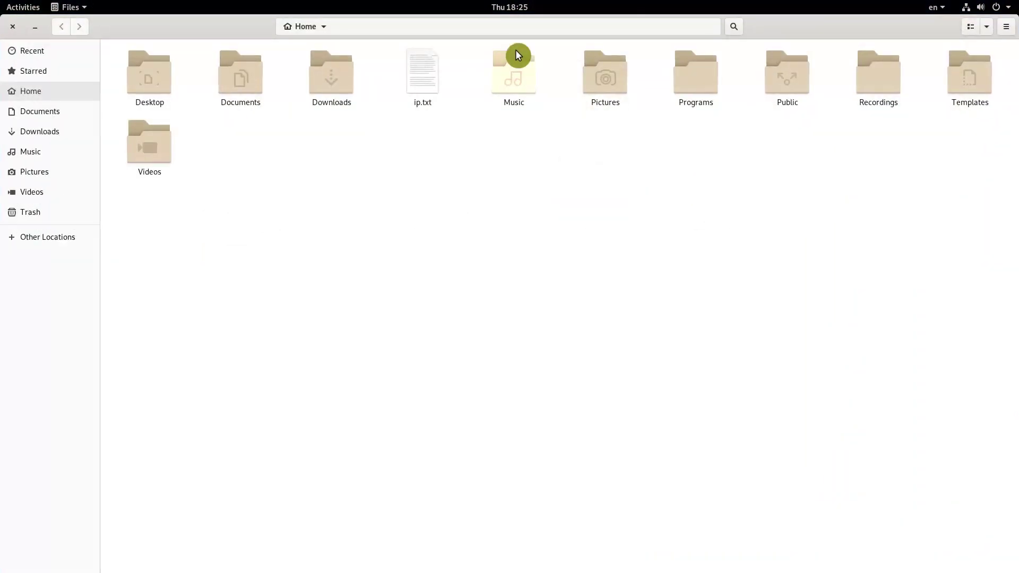
left_click_drag(513, 15, 1015, 210)
left_click_drag(859, 35, 462, 7)
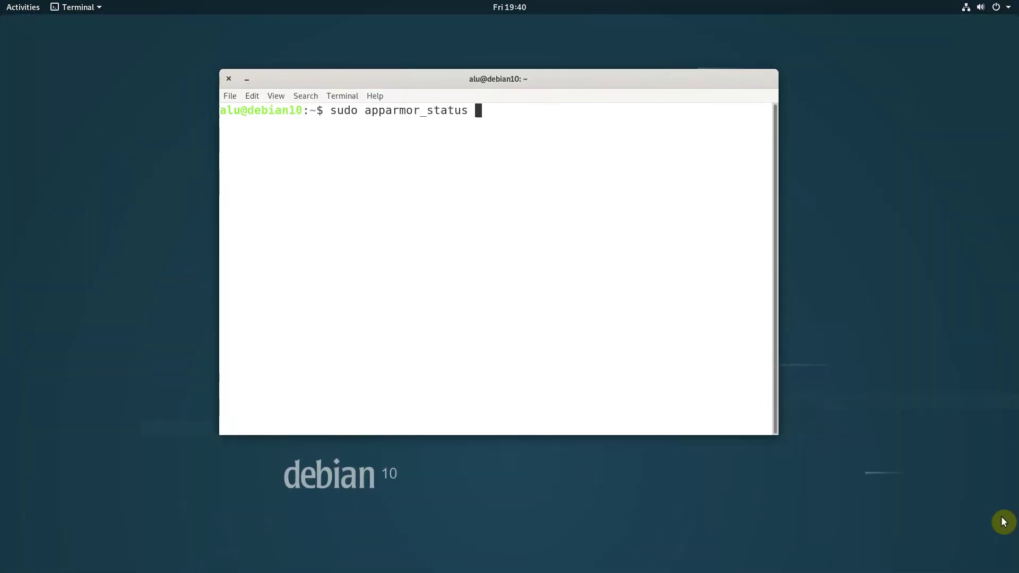
- Run sudo apparmor_status and select the 'apparmor module is loaded' line
key("Return")
scroll(443, 296, "up", 3)
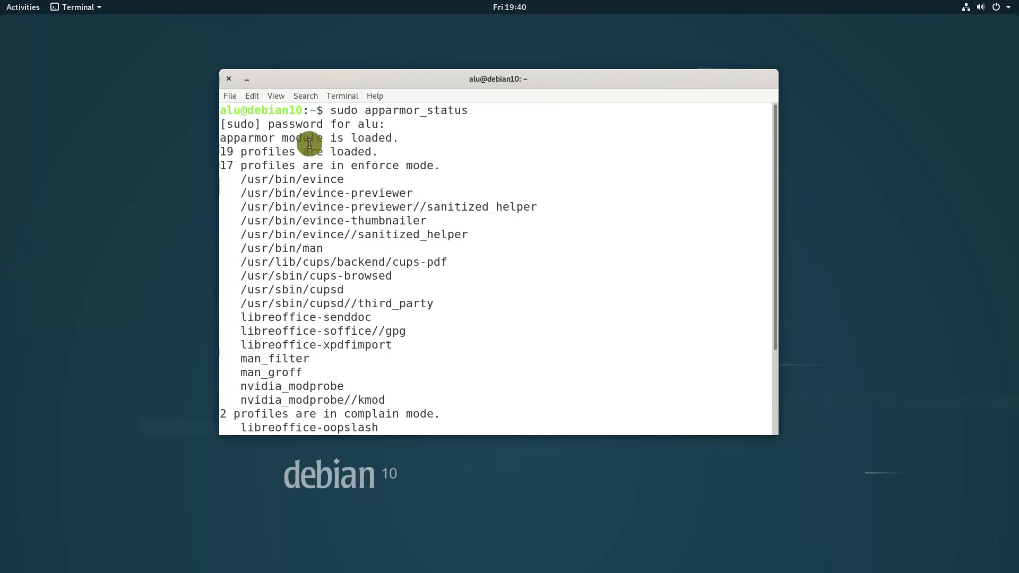
left_click_drag(220, 137, 412, 142)
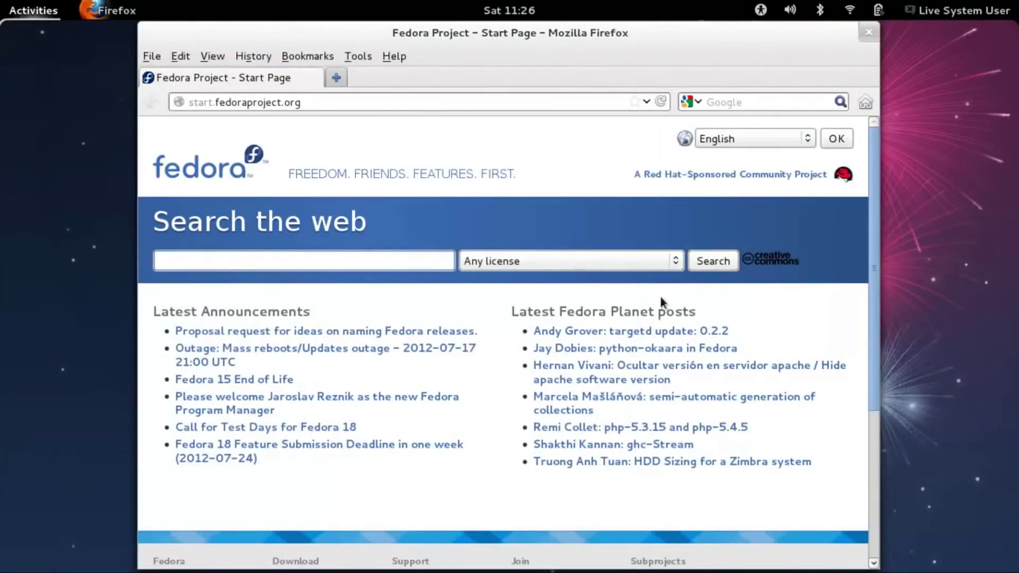
- Flip between workspaces in the overview, then show the applications grid
key("super")
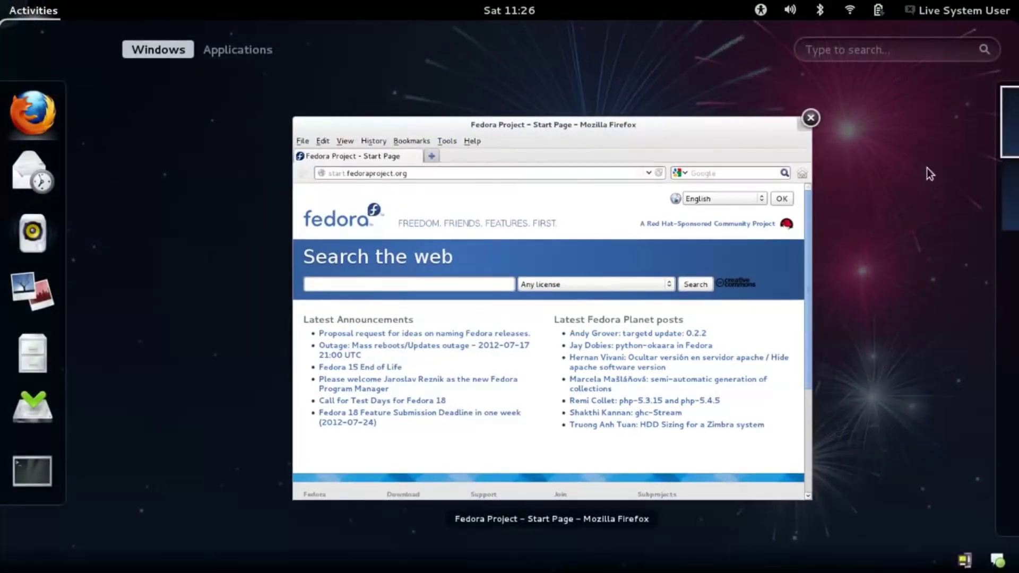
left_click(977, 200)
left_click(959, 127)
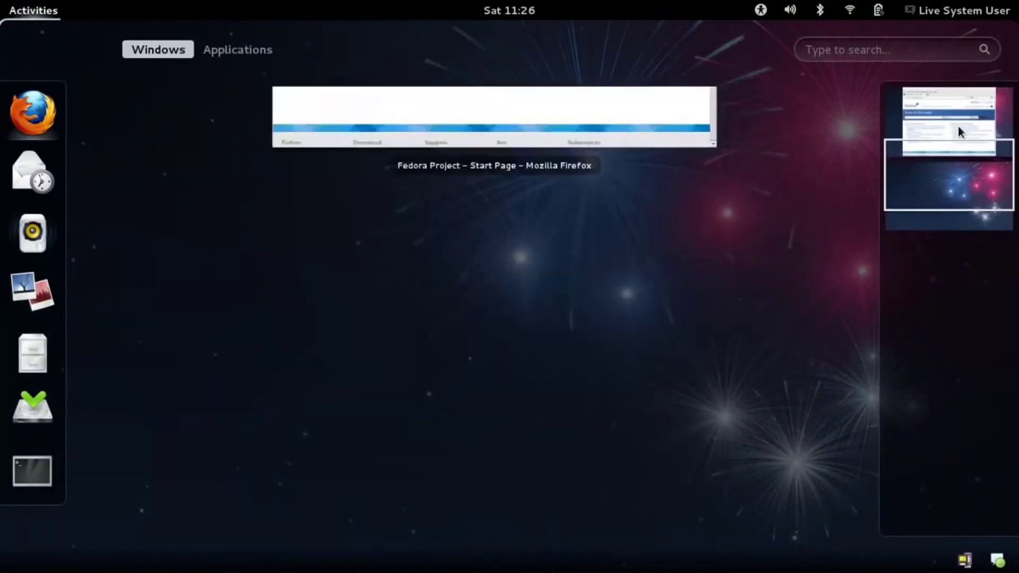
left_click(247, 55)
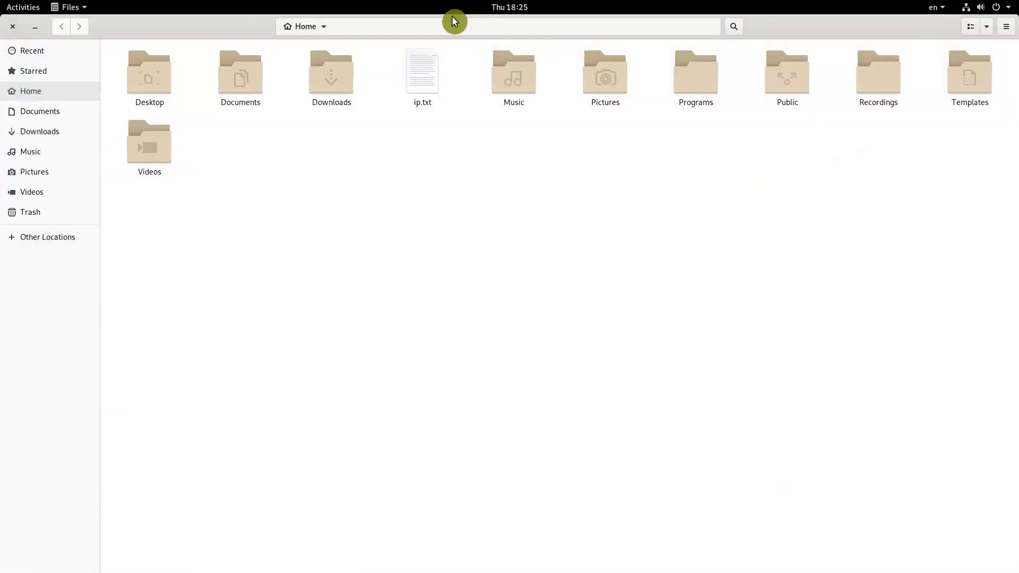
- Unmaximize the Files window and open a second Files window
left_click_drag(453, 19, 479, 89)
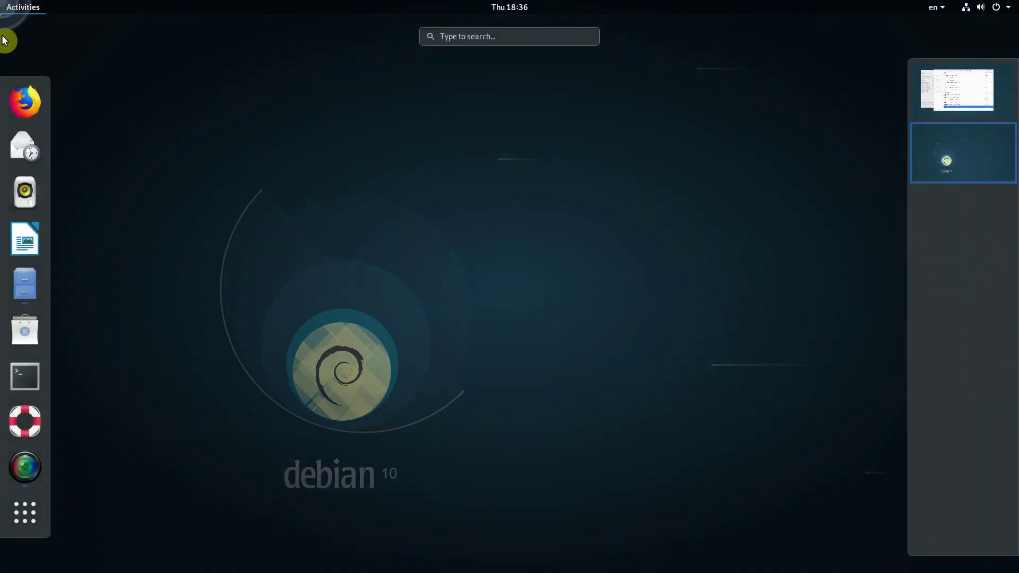
right_click(24, 276)
left_click(92, 271)
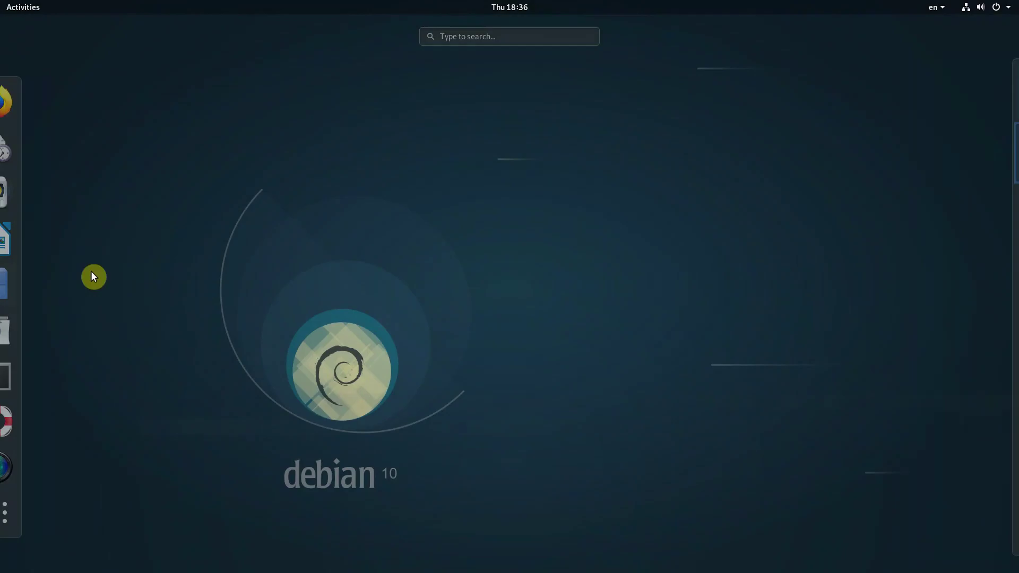
- Launch LibreOffice Writer, Rhythmbox and GNOME Help from the dash
mouse_move(2, 2)
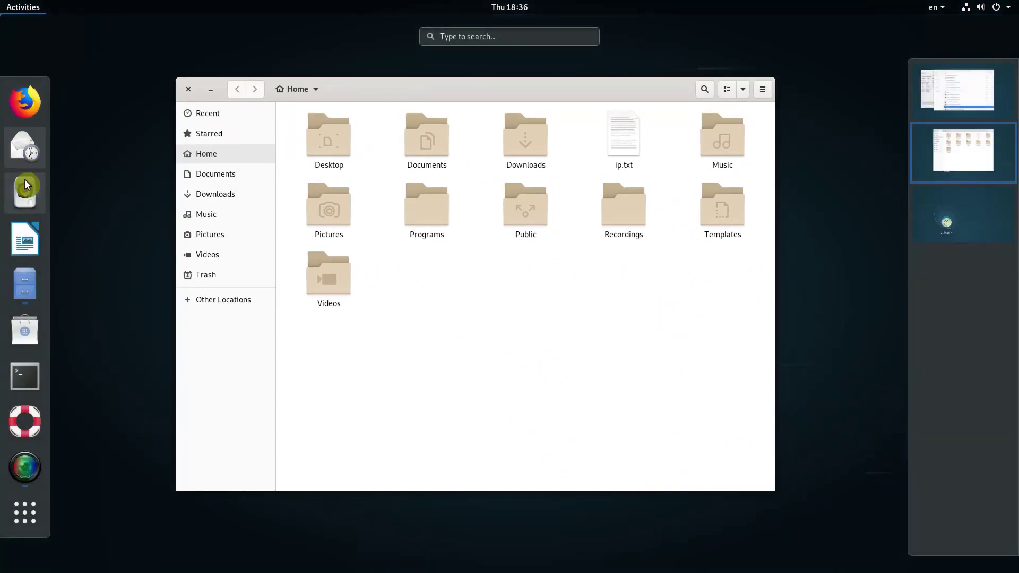
left_click(26, 239)
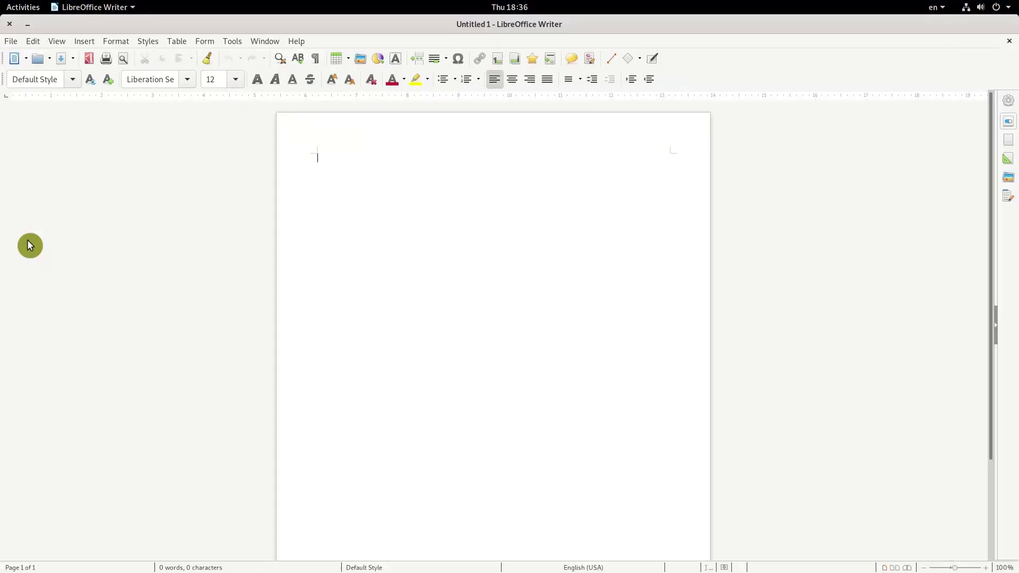
mouse_move(2, 2)
left_click(23, 191)
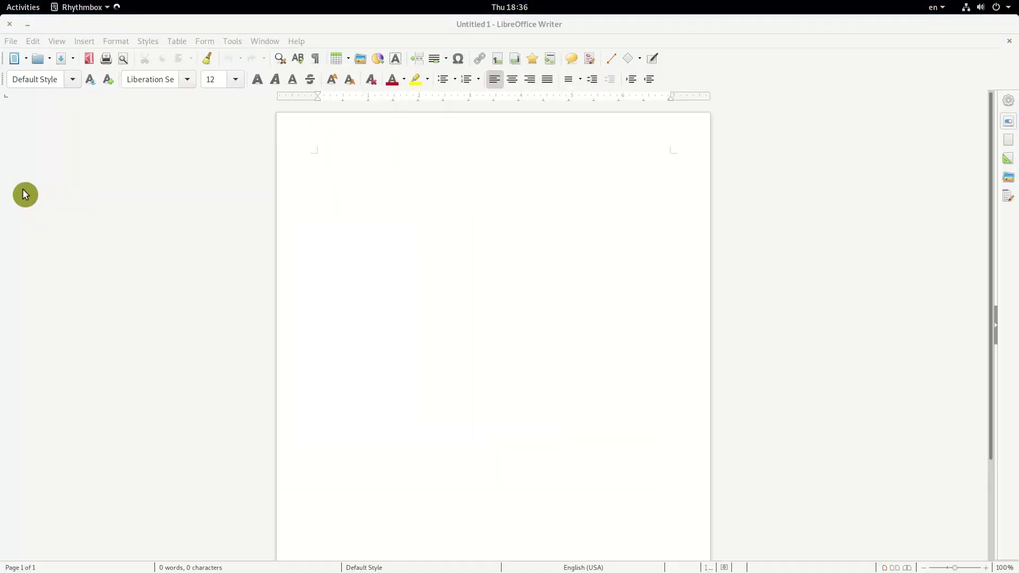
left_click(25, 11)
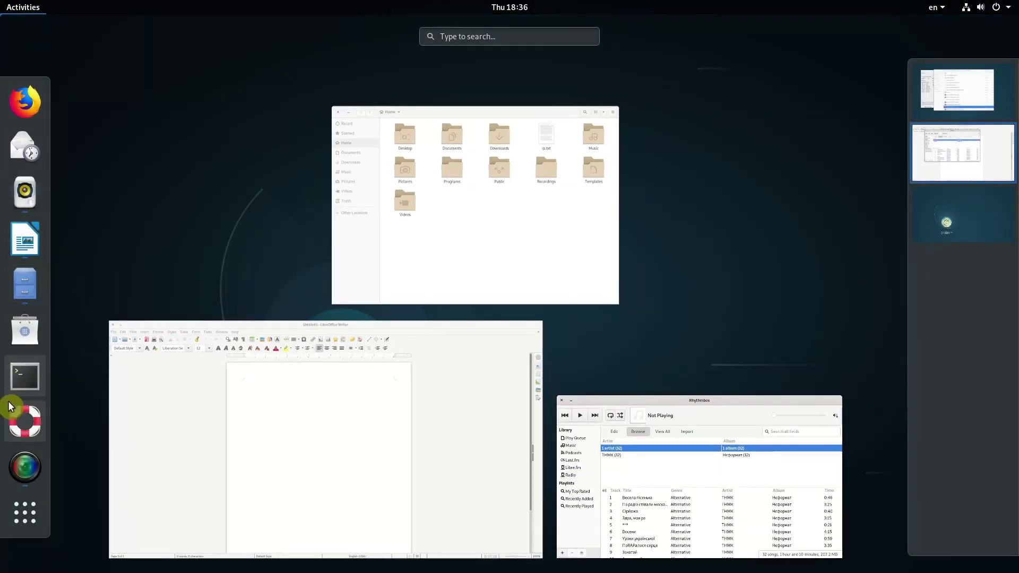
left_click(23, 417)
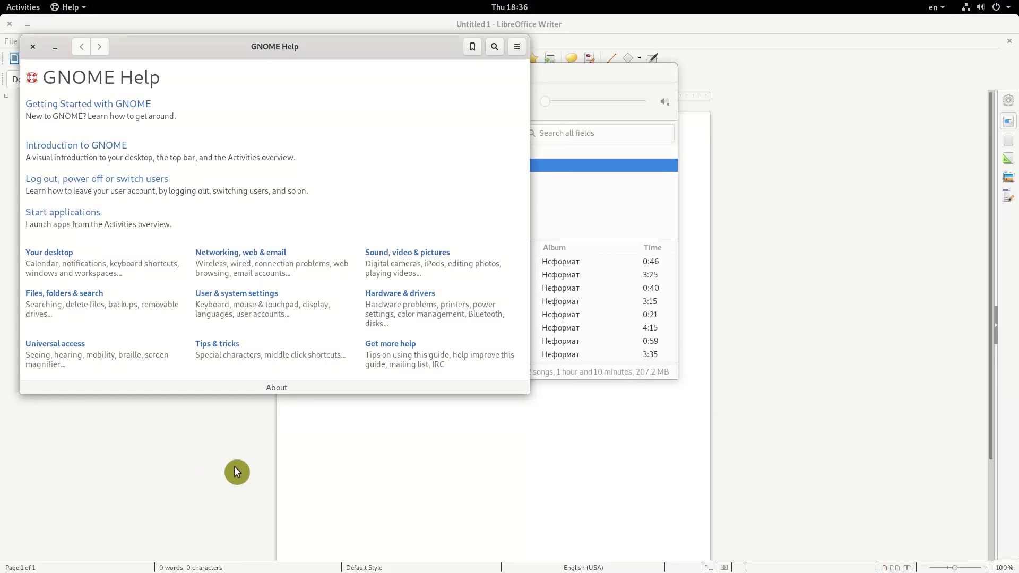
- Switch between Files and Writer with Alt+Tab and Alt+`, then close Writer and Files
key("alt+Tab")
key("alt+Tab")
key("alt+Tab")
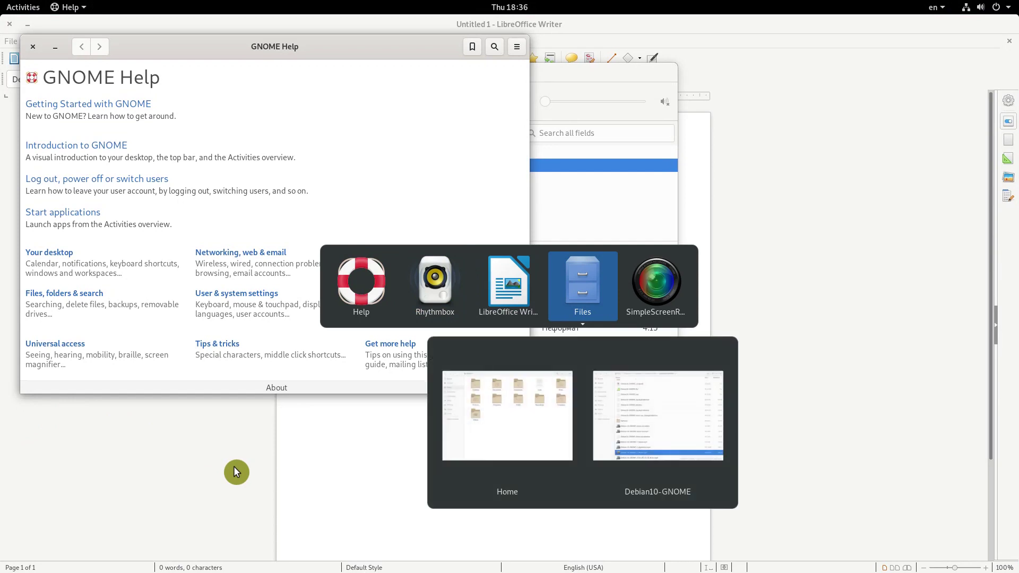
key("alt+grave")
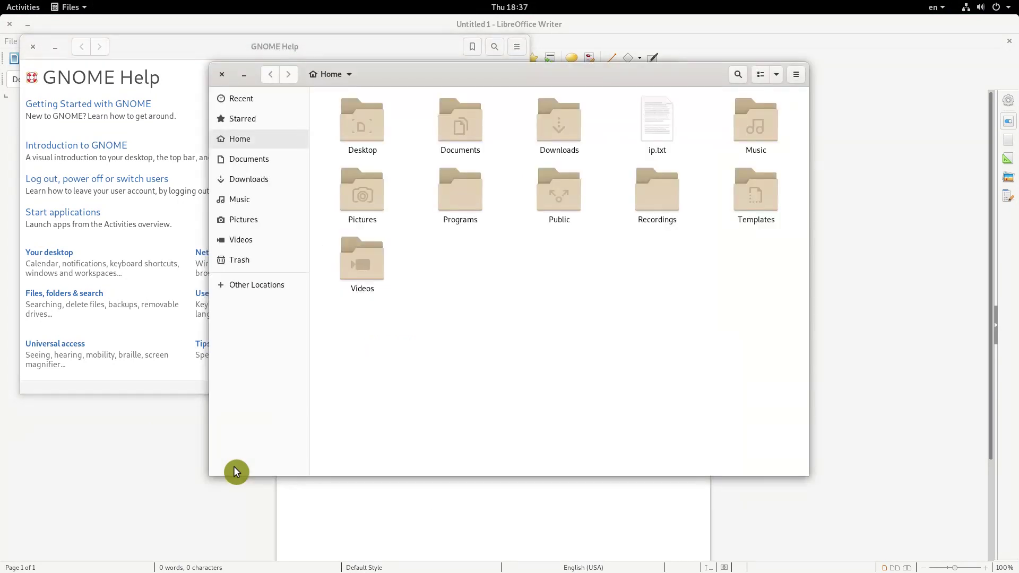
key("alt+Tab")
key("alt+Tab")
key("alt+Tab")
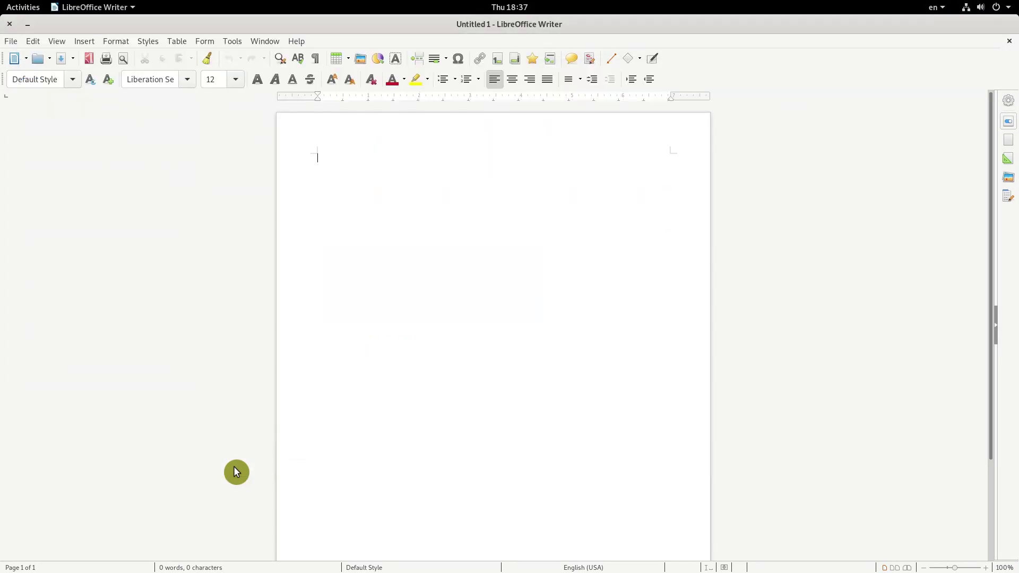
left_click(10, 23)
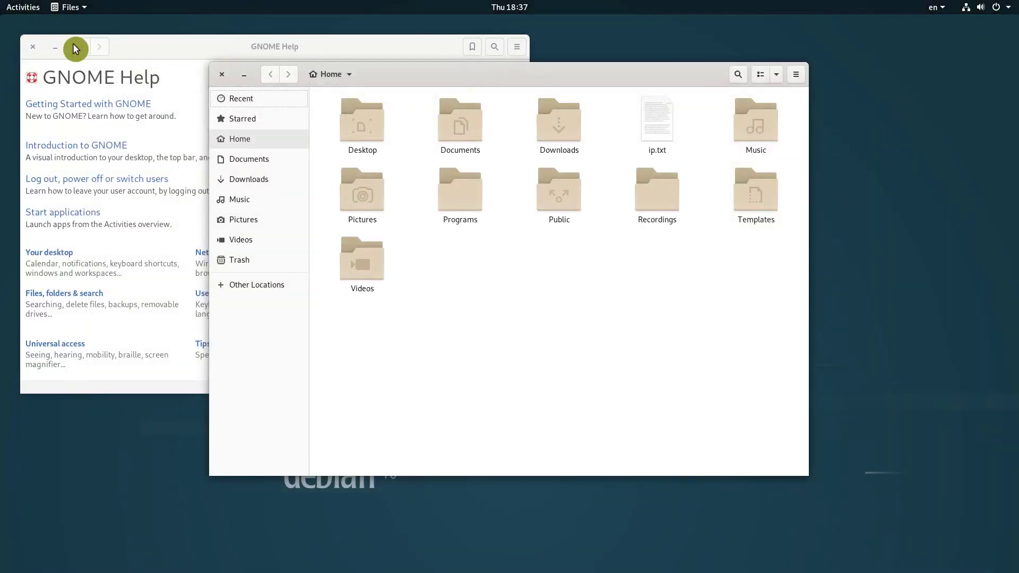
left_click(219, 76)
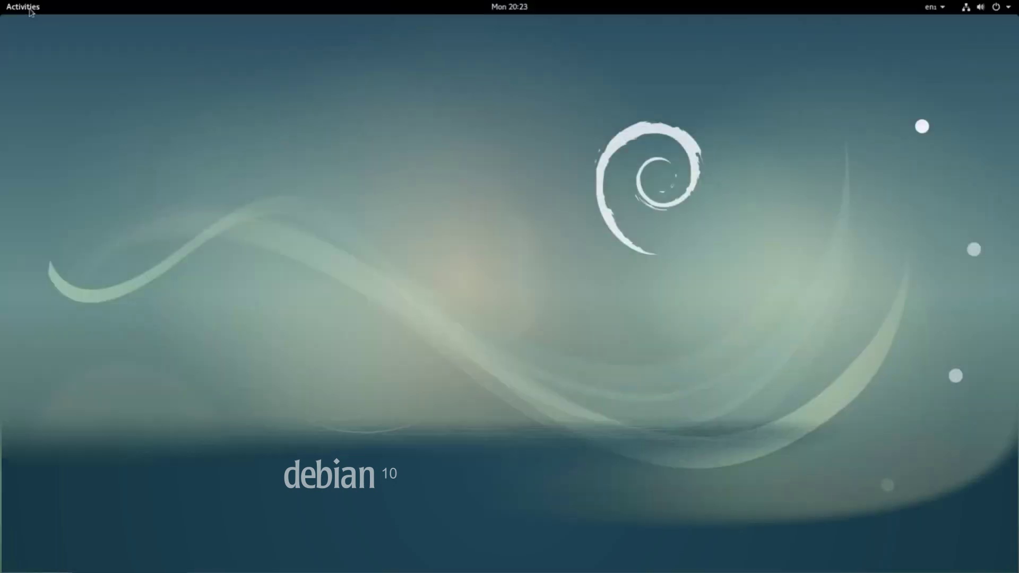
- Open System Monitor from the applications grid and show its Resources graphs
left_click(23, 7)
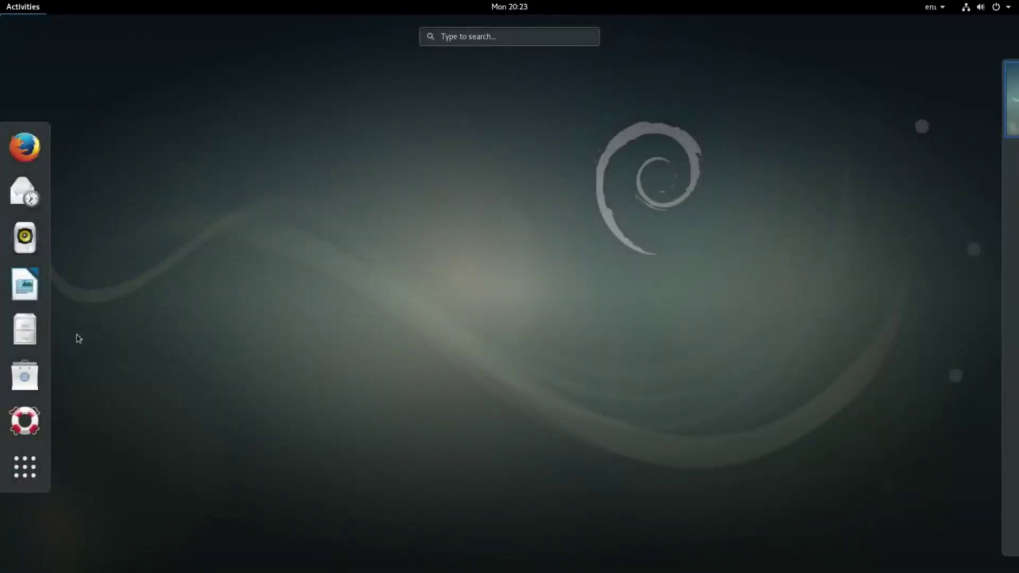
left_click(33, 486)
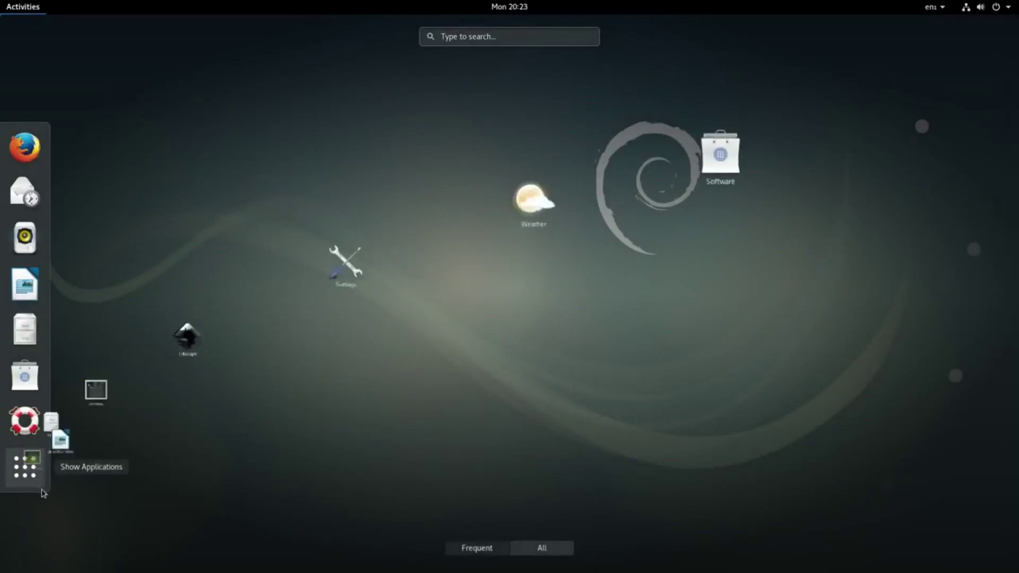
left_click(243, 250)
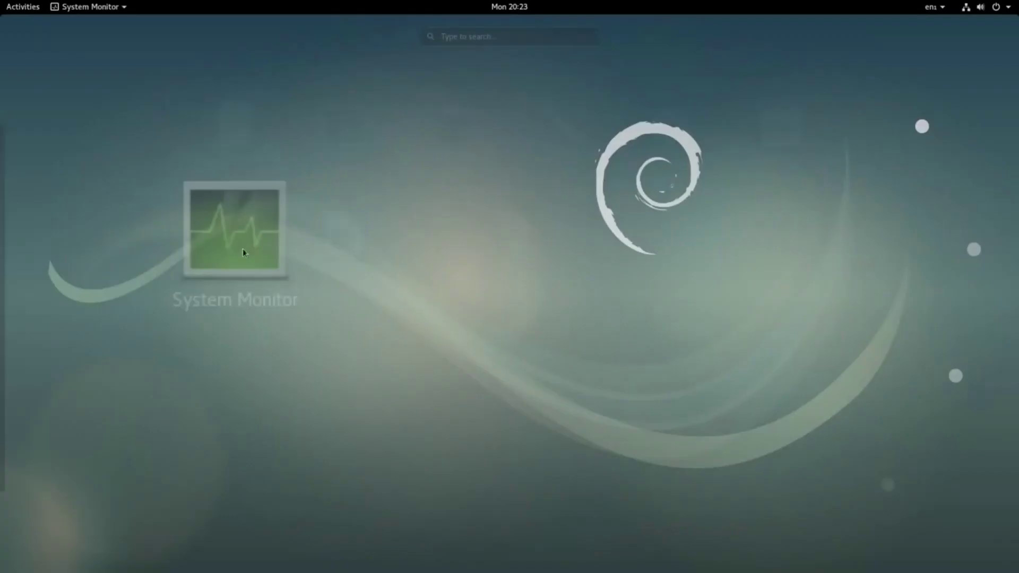
left_click(187, 42)
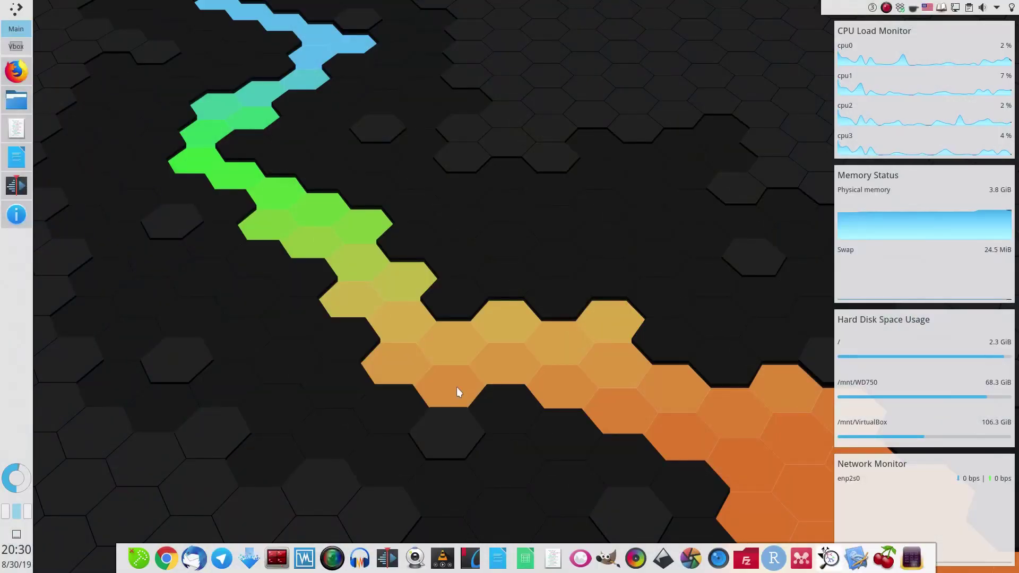
- Close Rhythmbox and move the Help window up and to the left
left_click(16, 215)
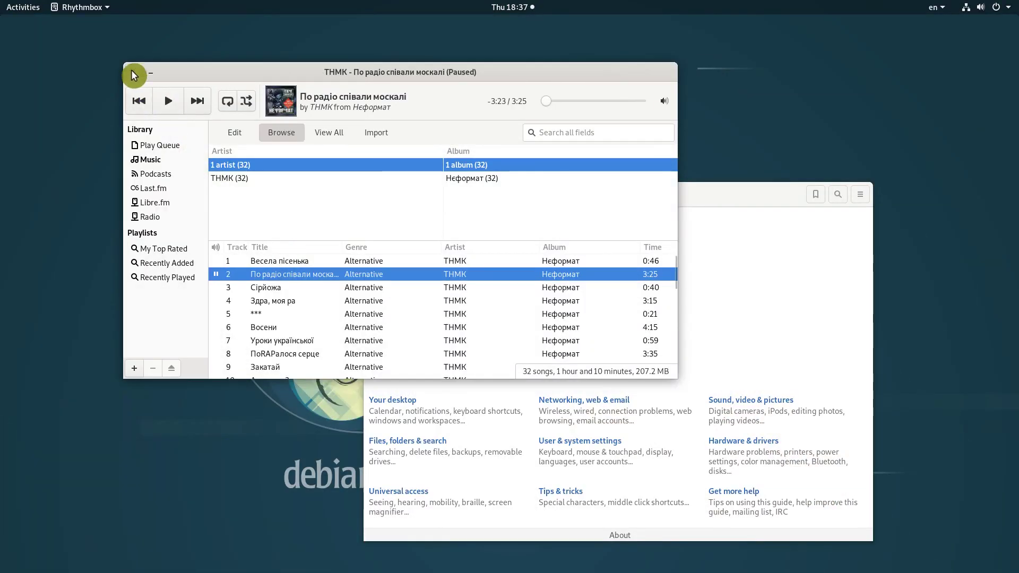
left_click(132, 12)
left_click_drag(631, 193, 509, 105)
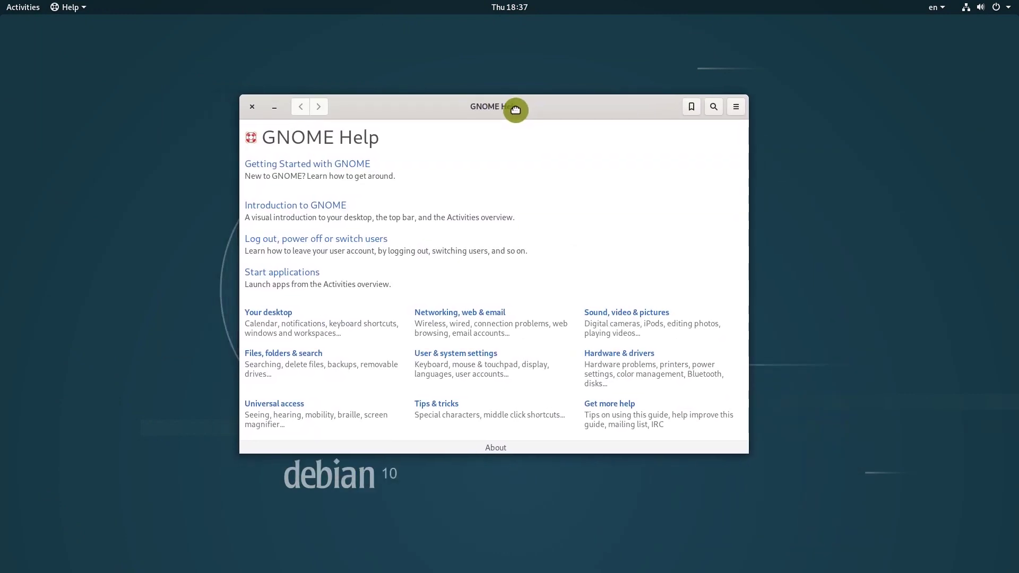
- Play and pause the Launch applications video in Getting Started with GNOME, then close Help
left_click(349, 170)
left_click(337, 221)
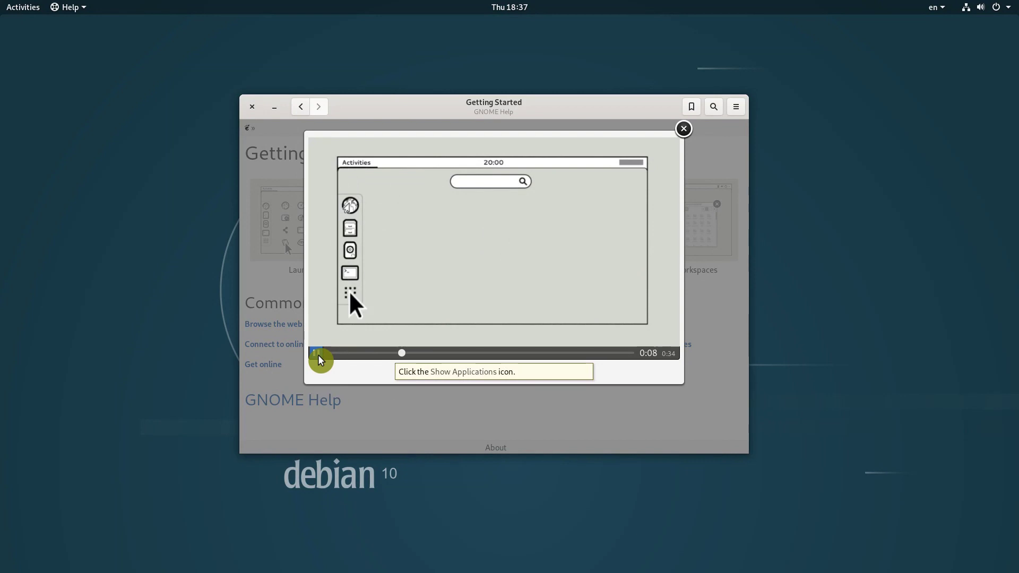
left_click(318, 355)
left_click(685, 132)
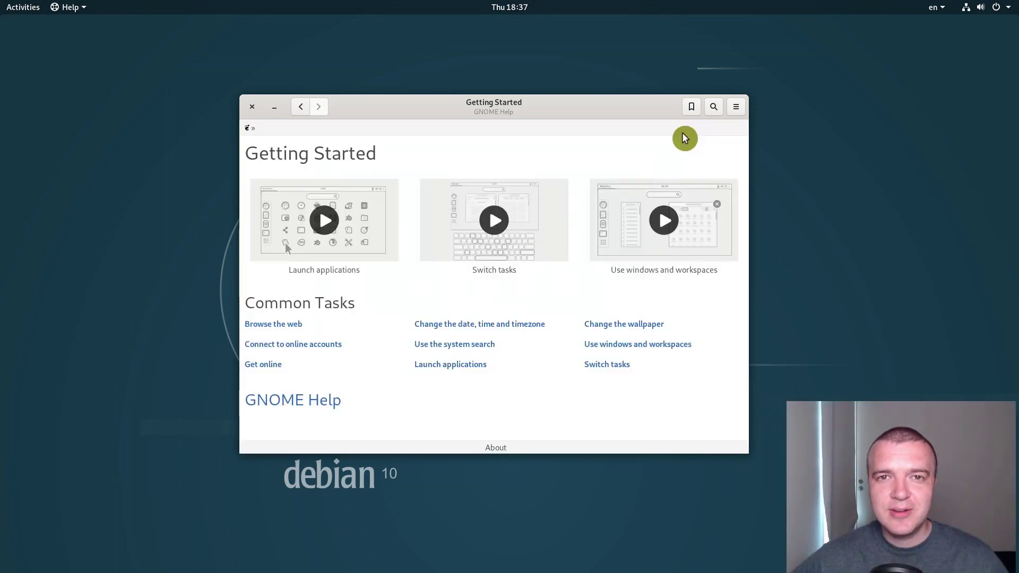
left_click(252, 108)
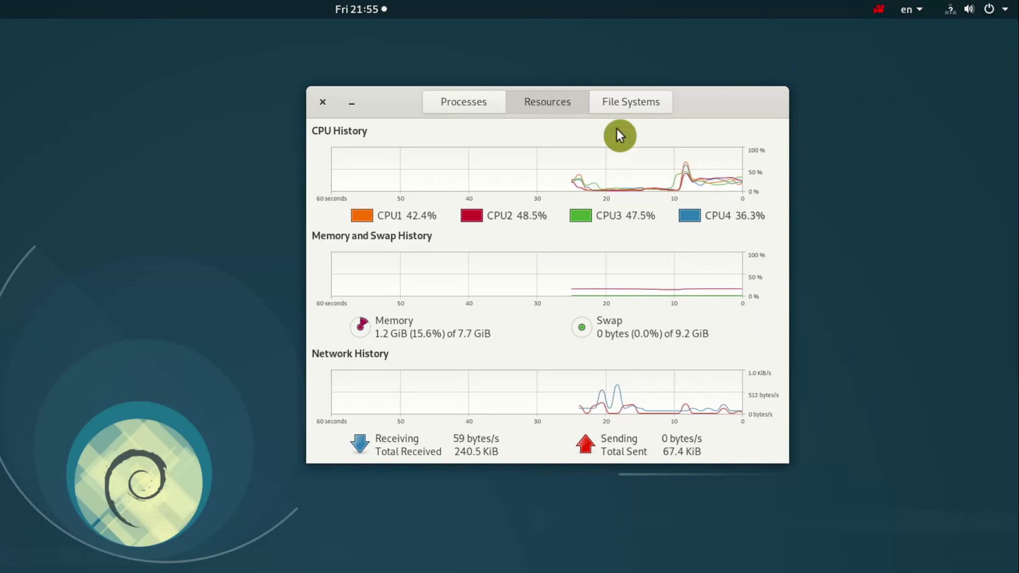
- Switch System Monitor to File Systems to see /dev/sda6 (ext4) at 59% used
left_click(624, 110)
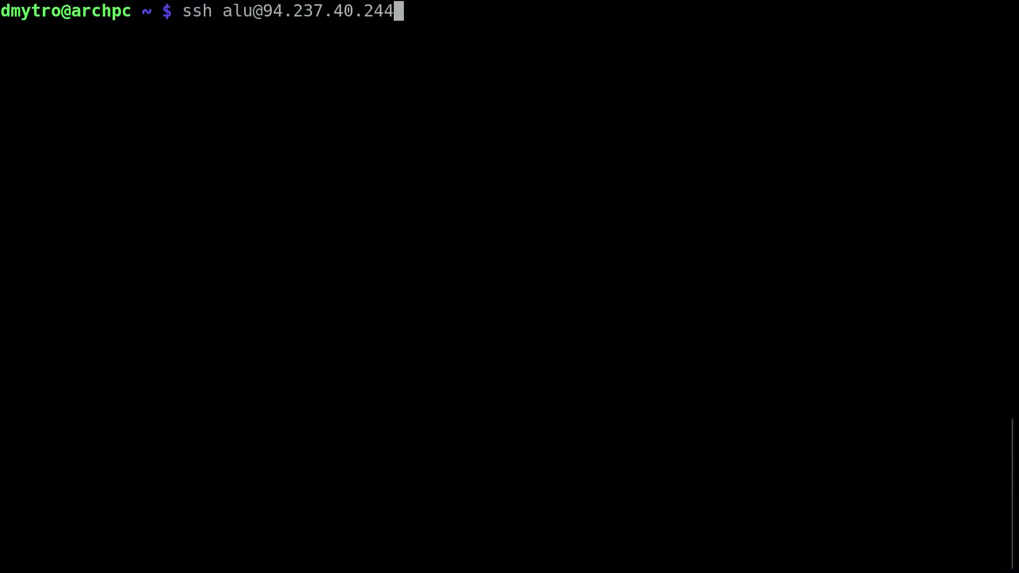
- SSH into the debian10 server and run uname -a, df -h and free -h
key("Return")
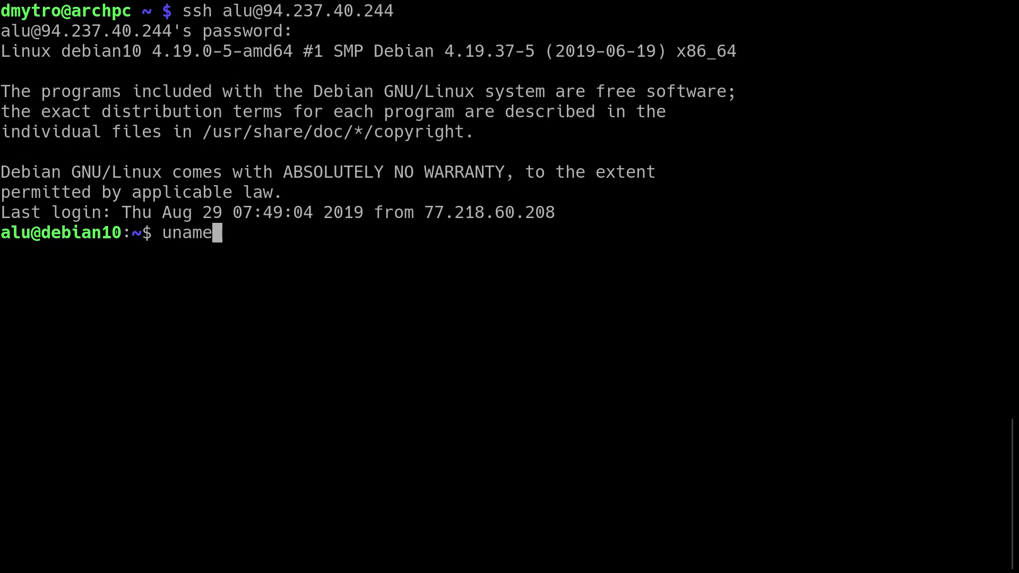
key("Return")
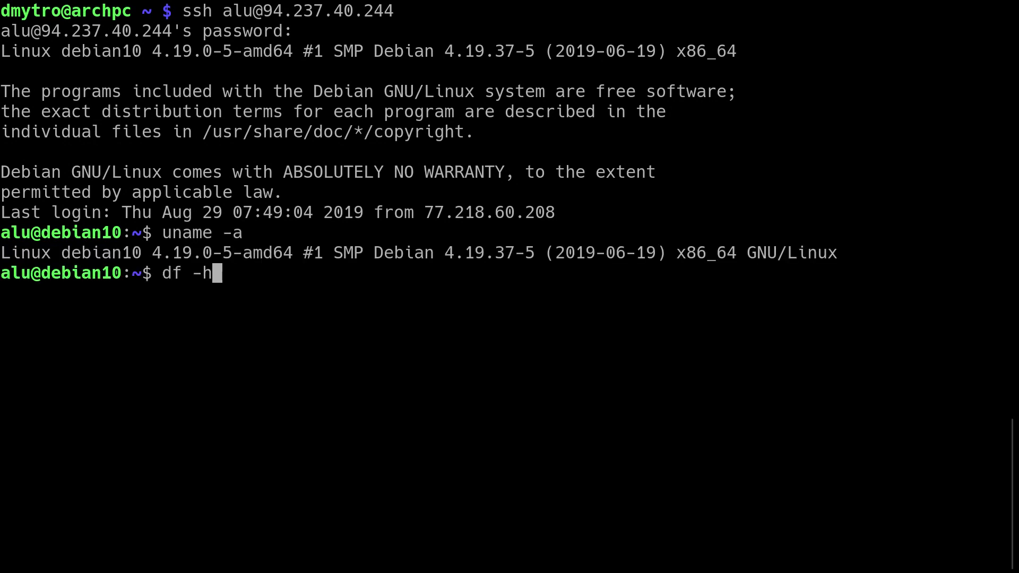
key("Return")
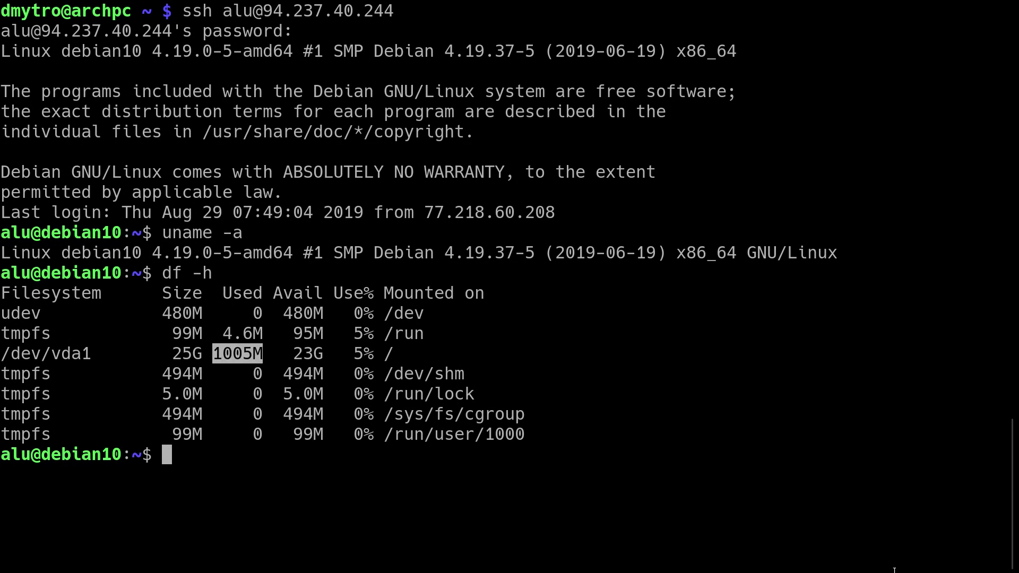
type("free -h")
key("Return")
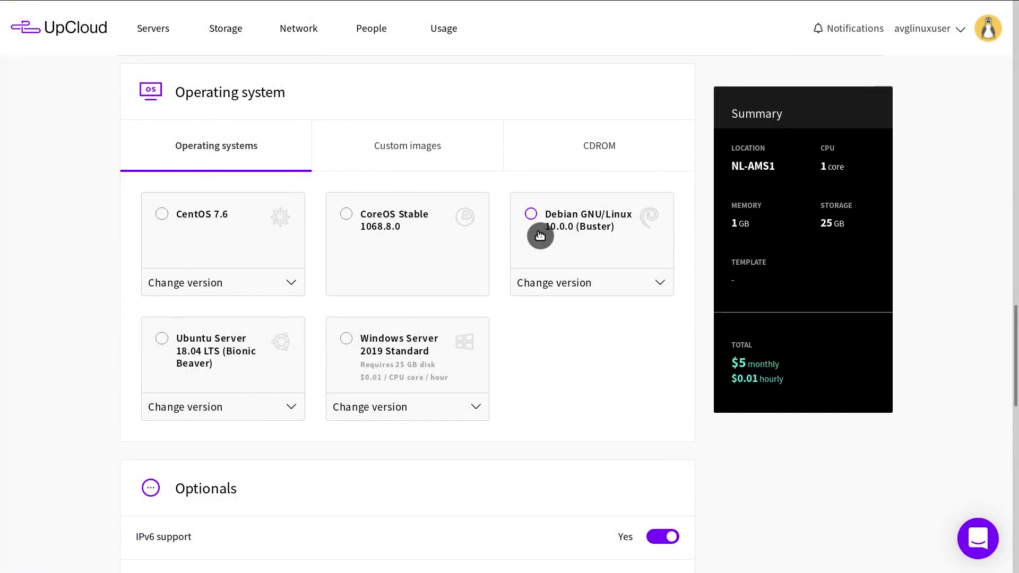
- Enter the signup promo code, pick Debian GNU/Linux 10.0.0 (Buster) and deploy the debian10 server
left_click(538, 228)
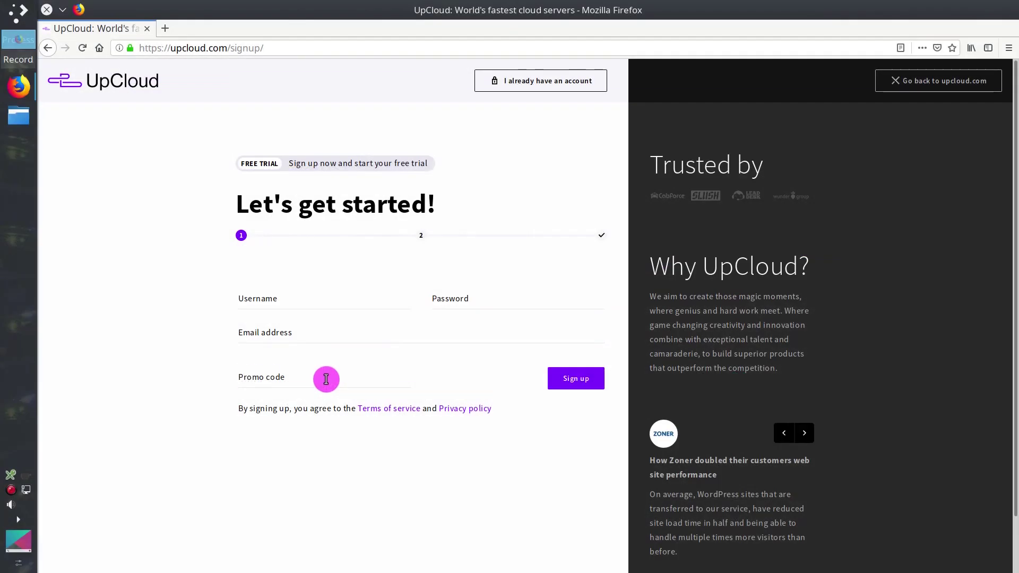
left_click(323, 377)
type("al")
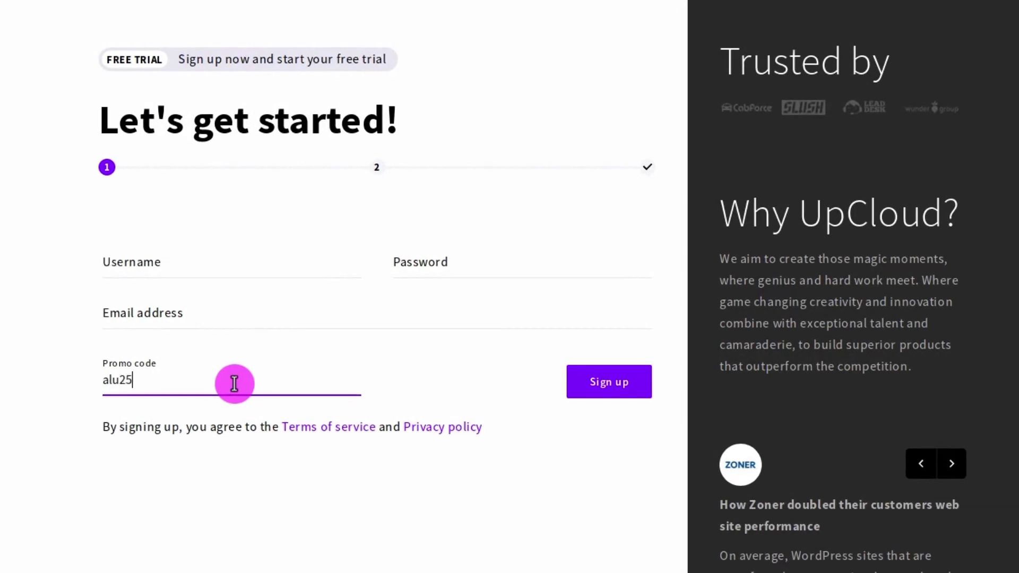
type("u25")
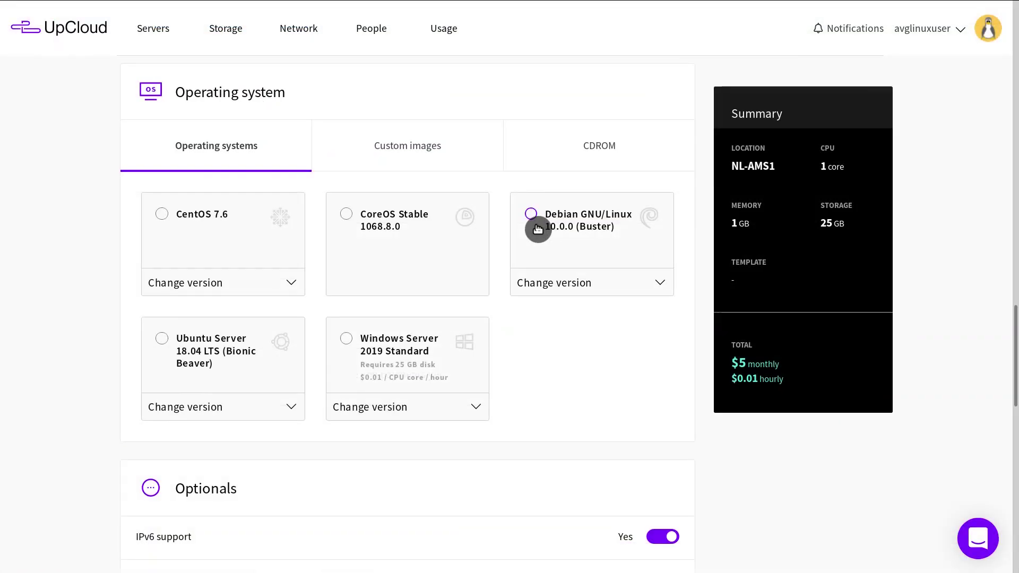
left_click(536, 228)
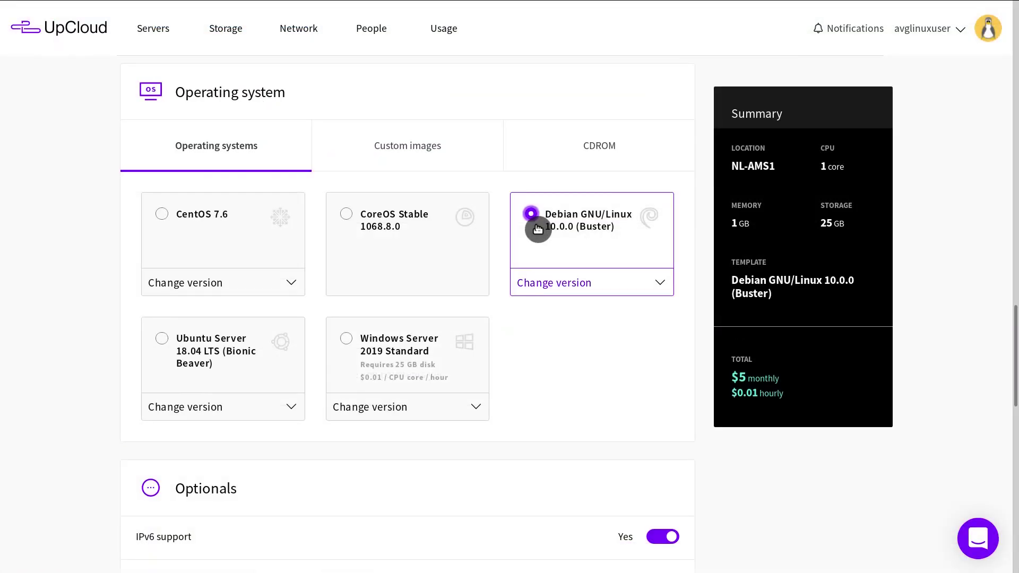
scroll(722, 519, "down", 3)
scroll(723, 519, "down", 10)
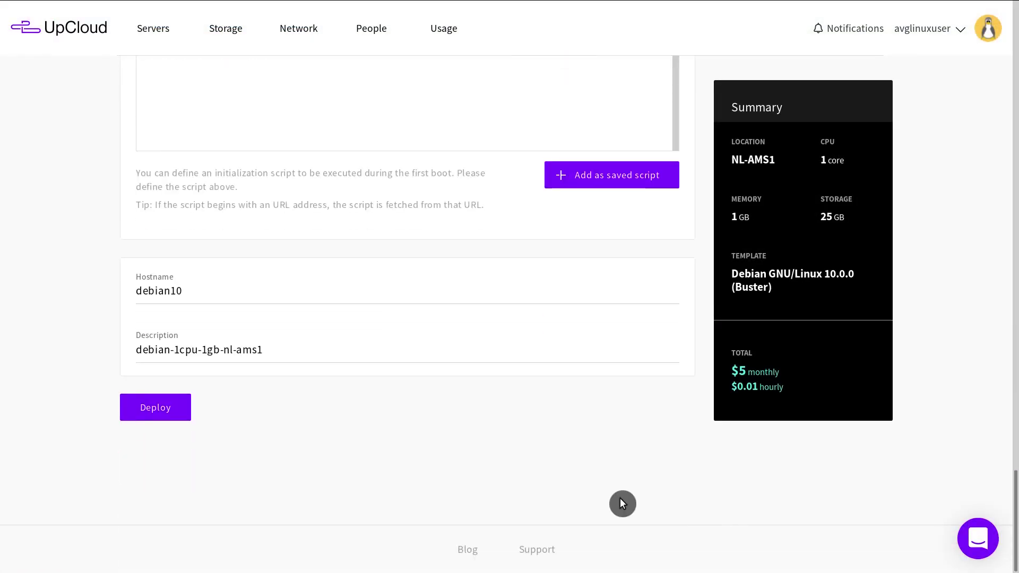
left_click(159, 410)
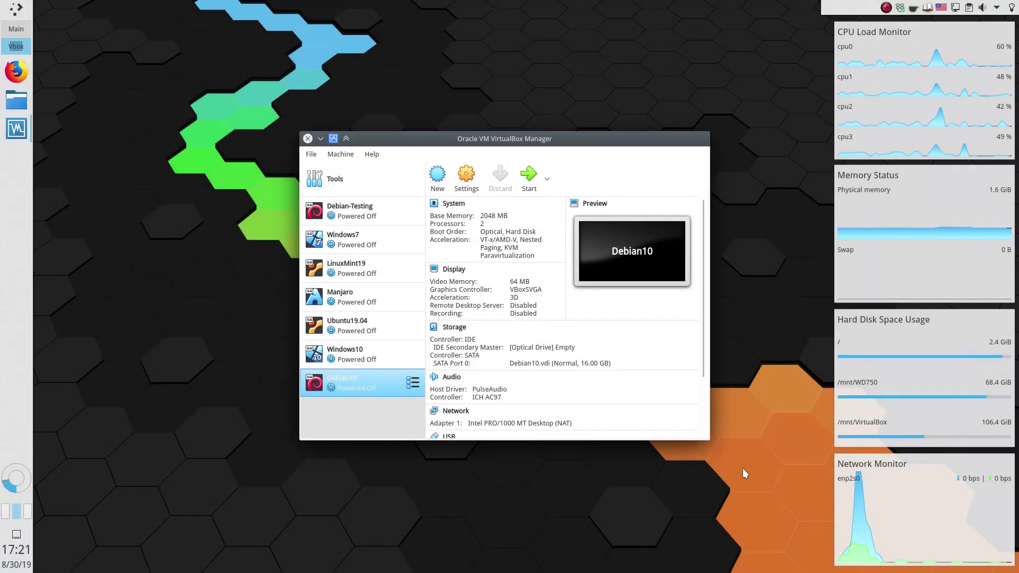
- Boot the Debian10 VM and open About via an 'about' search in Activities
left_click(530, 179)
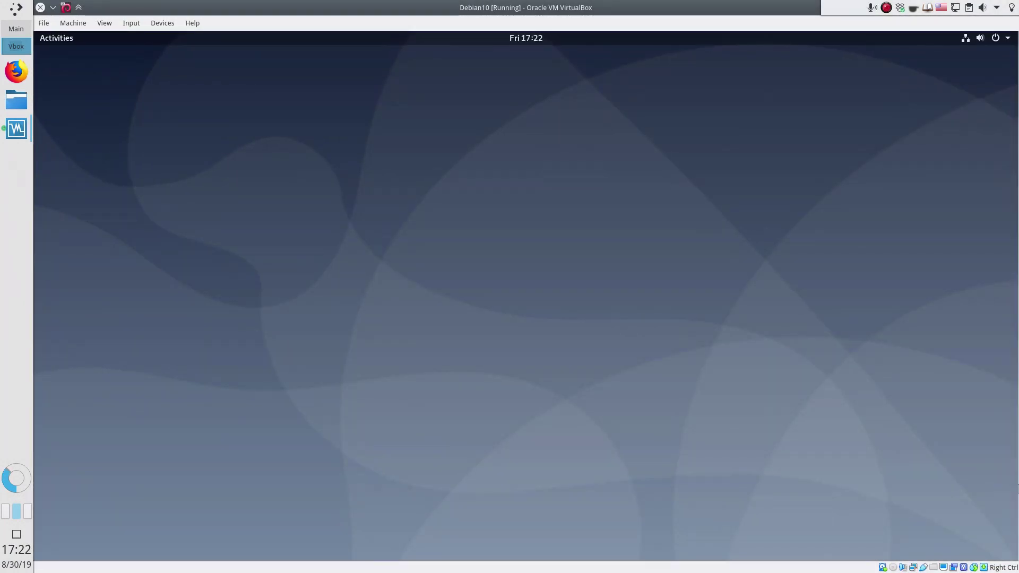
left_click(64, 40)
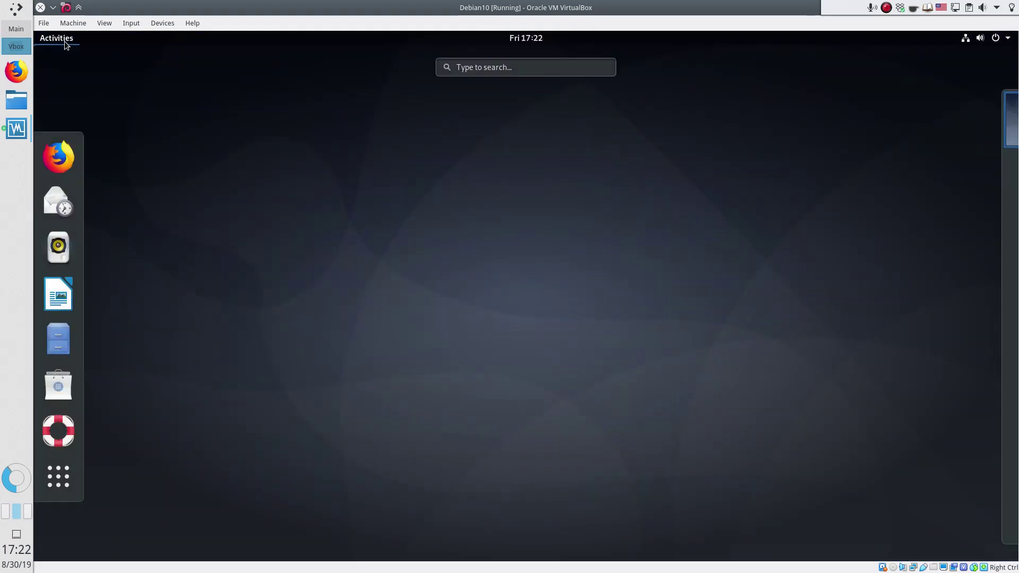
type("about")
key("Return")
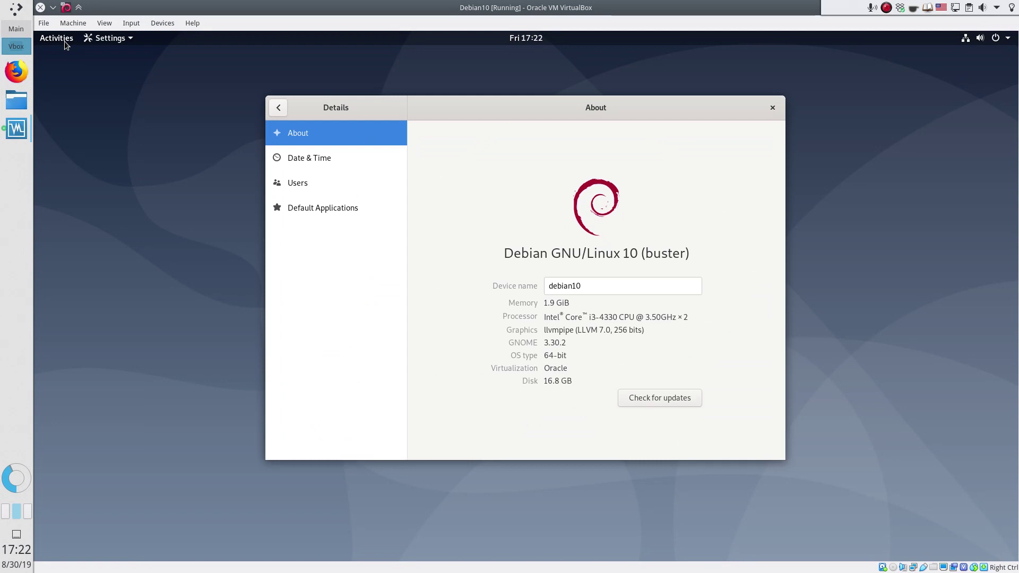
- Move the About window to workspace 2, switch workspaces, then show the applications grid
left_click(65, 41)
left_click_drag(475, 123, 955, 168)
left_click(958, 168)
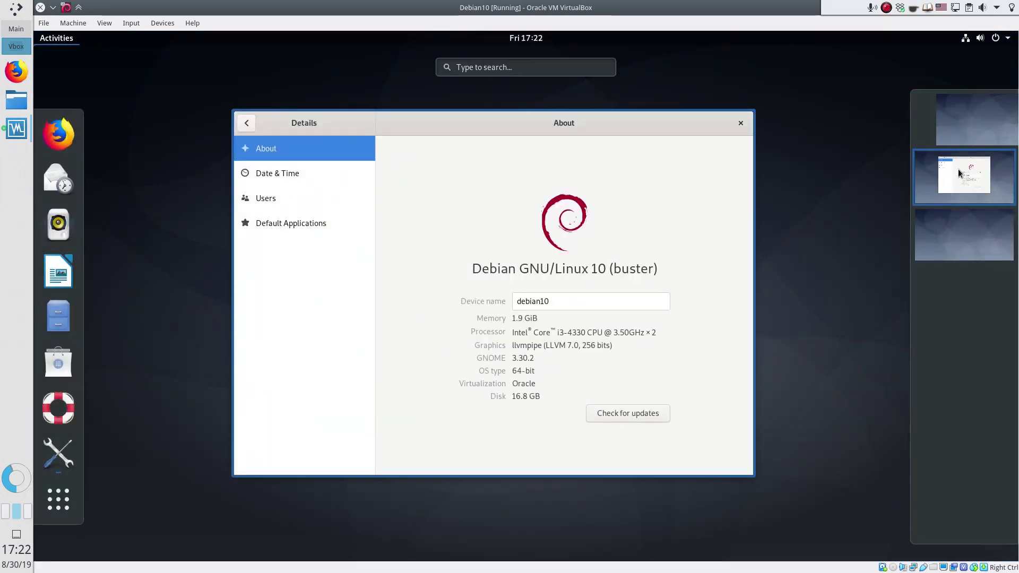
left_click(960, 184)
left_click(961, 183)
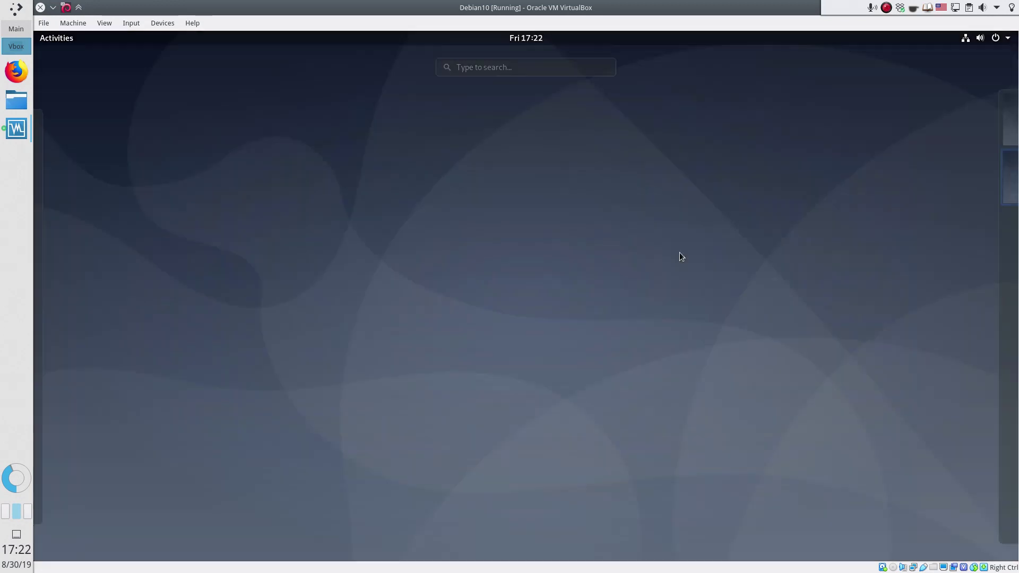
left_click(56, 38)
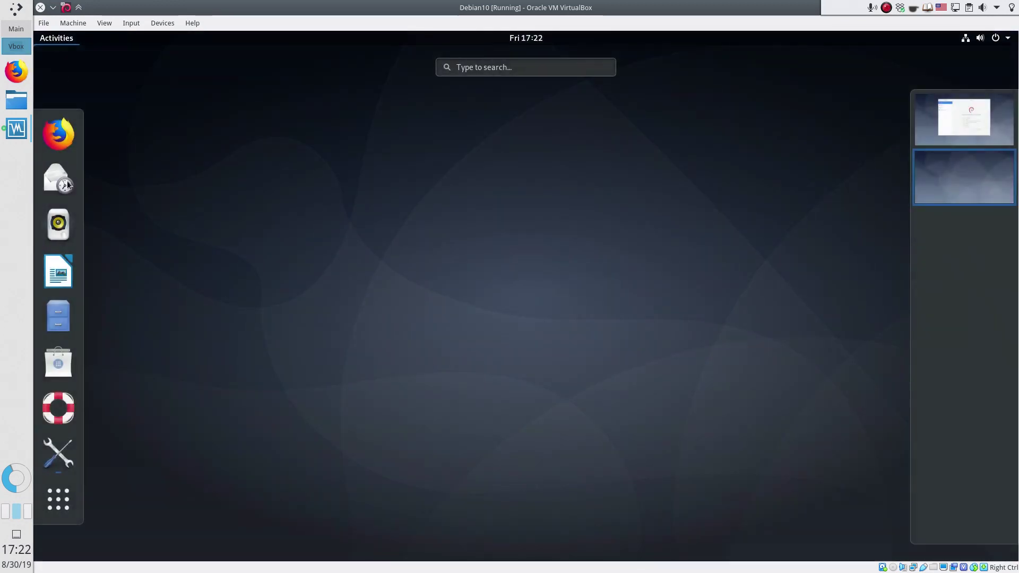
left_click(64, 498)
- Jump to section 2.2 What's new in the distribution and scroll through its package versions table
scroll(162, 381, "down", 1)
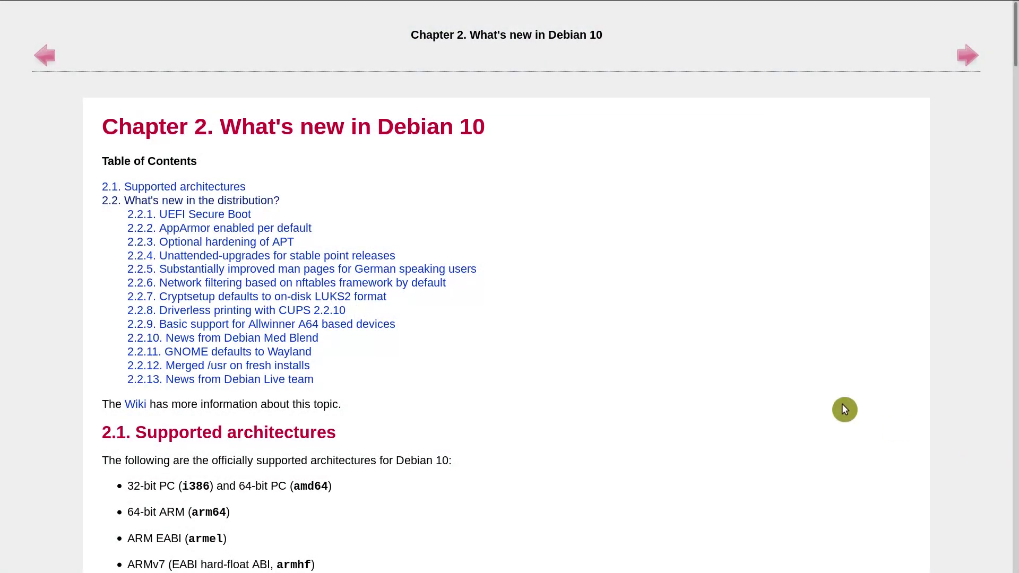
left_click(264, 204)
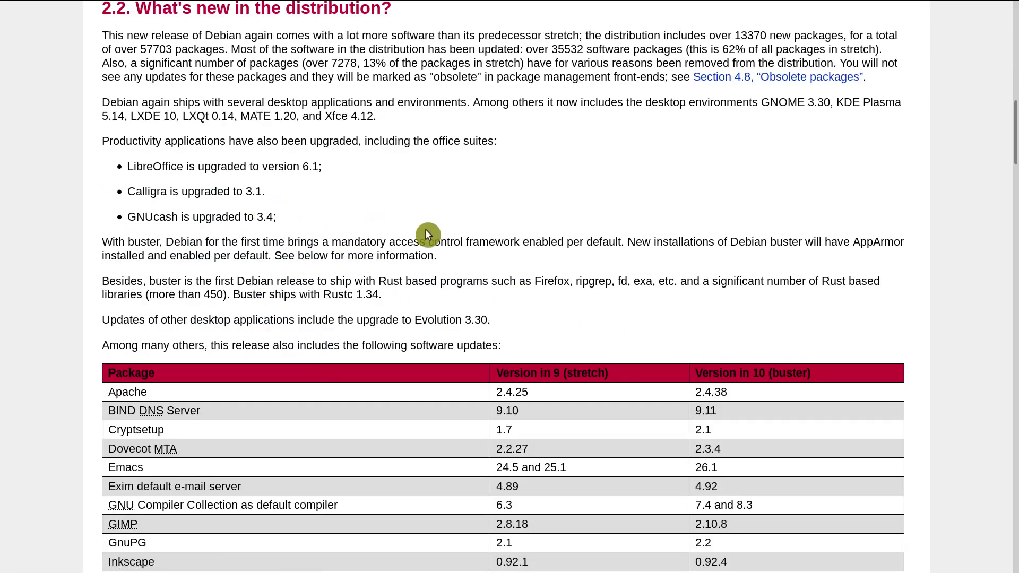
scroll(992, 491, "down", 8)
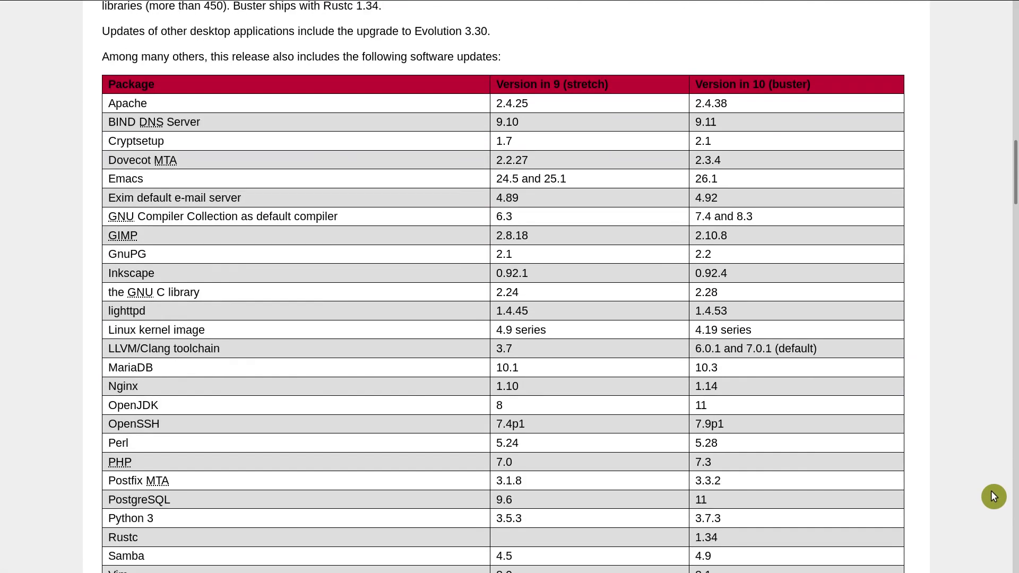
scroll(993, 495, "down", 5)
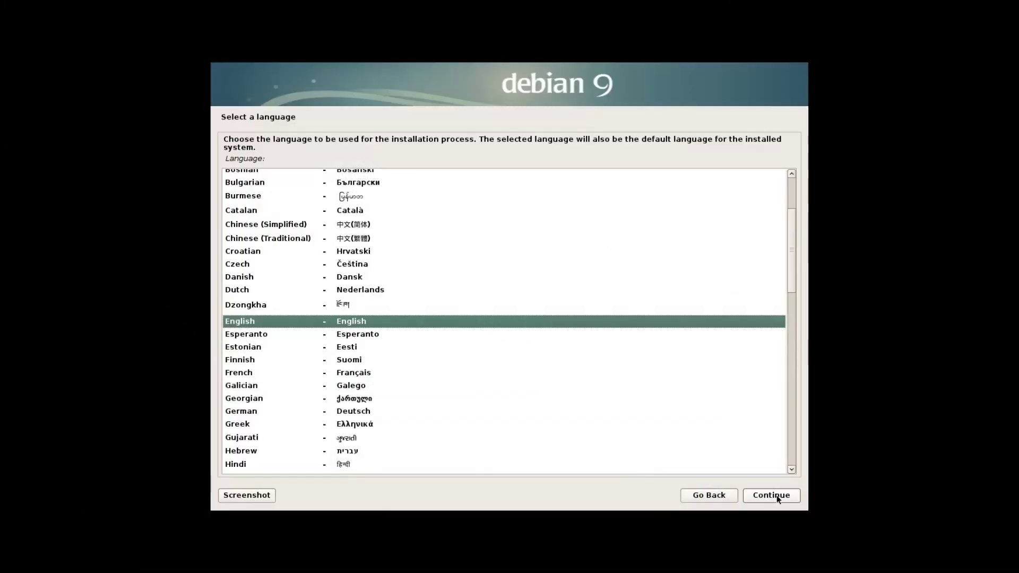
- Accept English and the default location, then open EFI partition #2's settings and move to Delete
left_click(777, 496)
left_click(776, 497)
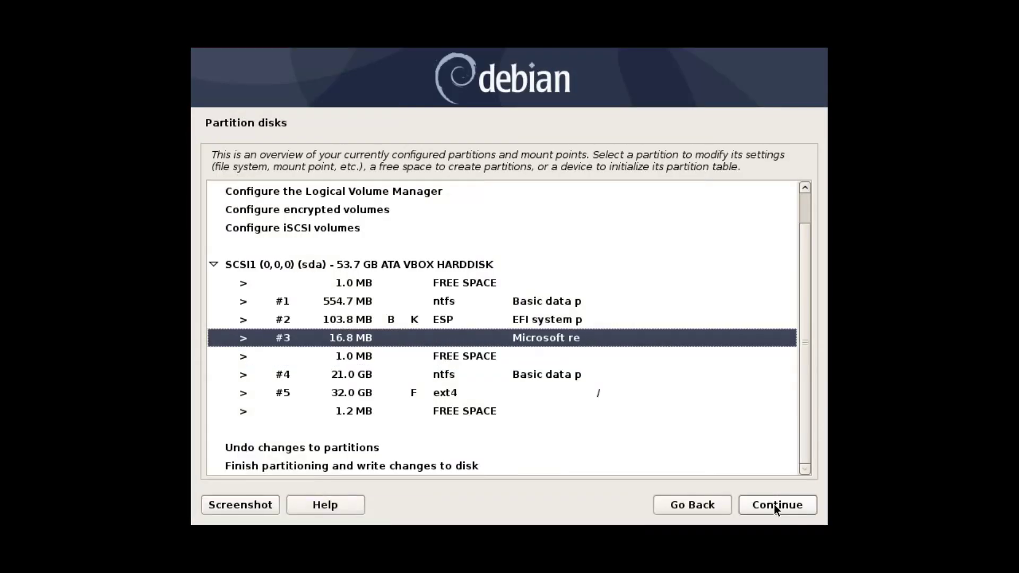
key("Up")
key("Up")
key("Down")
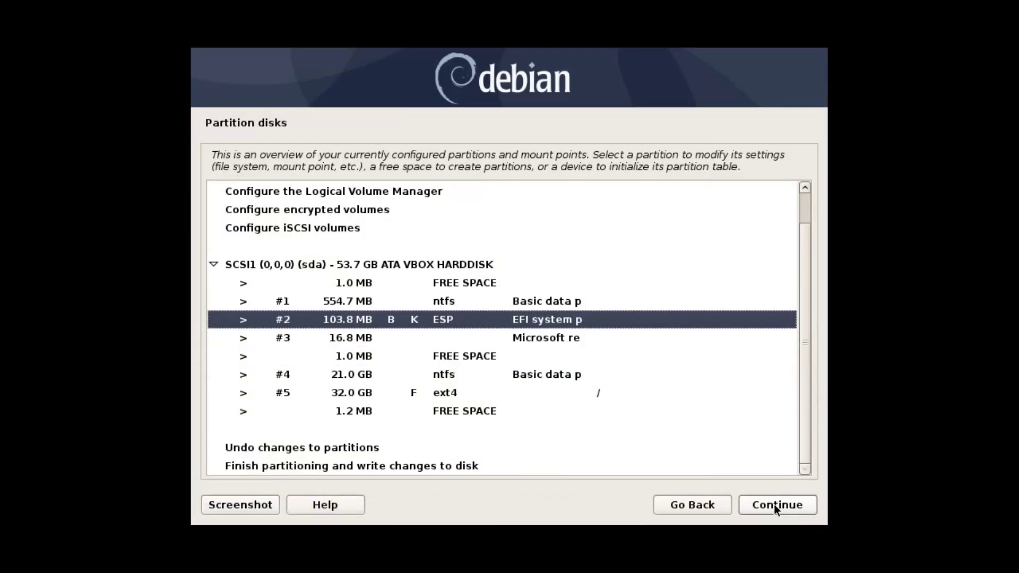
left_click(774, 504)
key("Up")
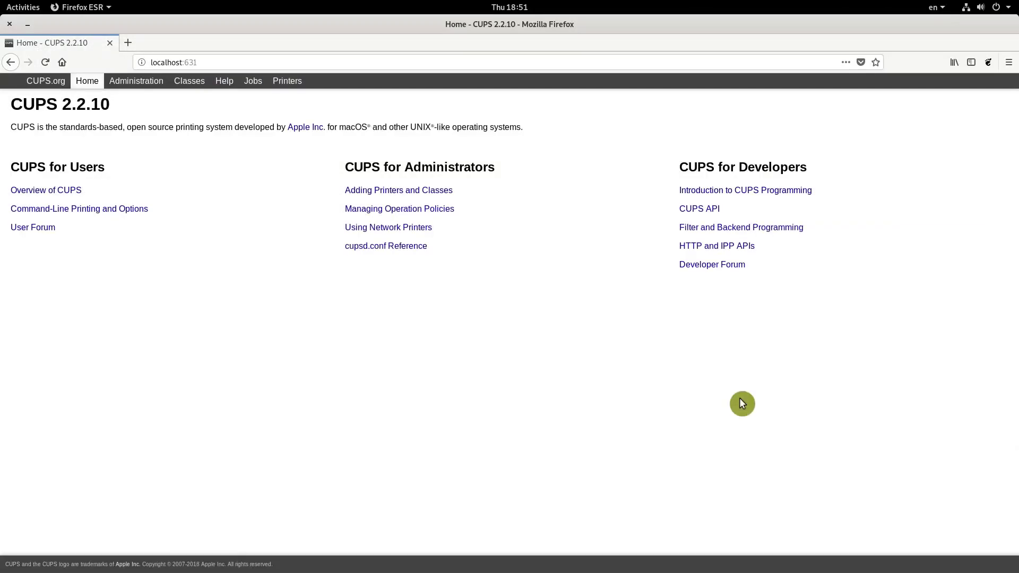
- Search CUPS Administration for new printers, which finds none, then view the Jobs page
left_click(431, 192)
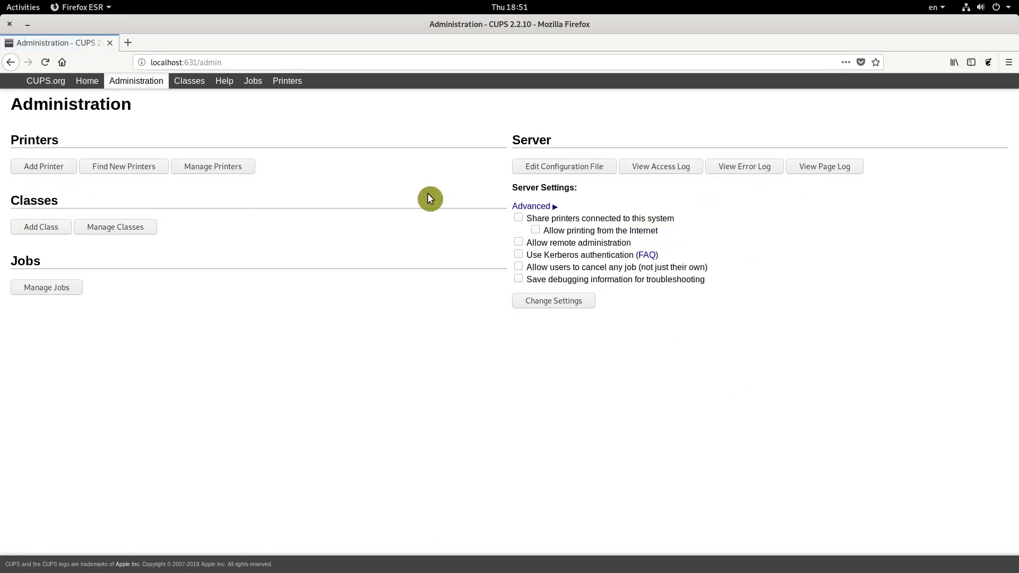
left_click(140, 170)
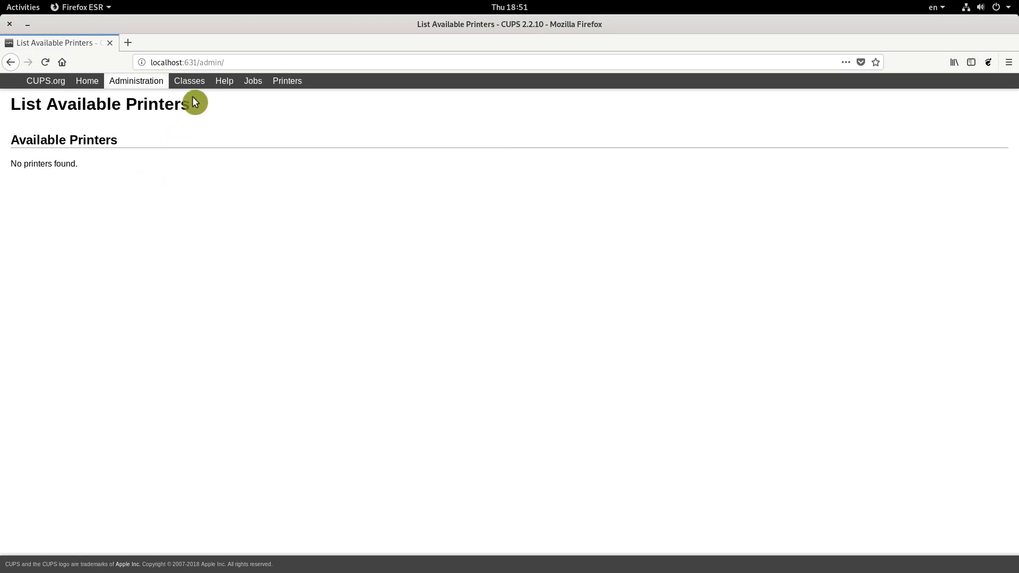
left_click(250, 83)
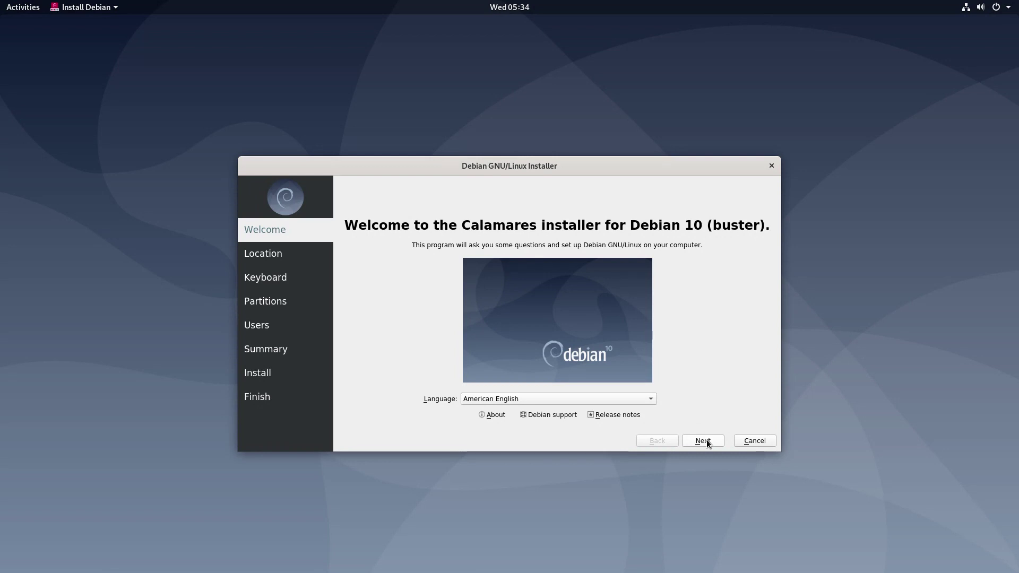
- Set the Calamares time zone to Stockholm and choose Manual partitioning for the 15 GiB disk
left_click(703, 442)
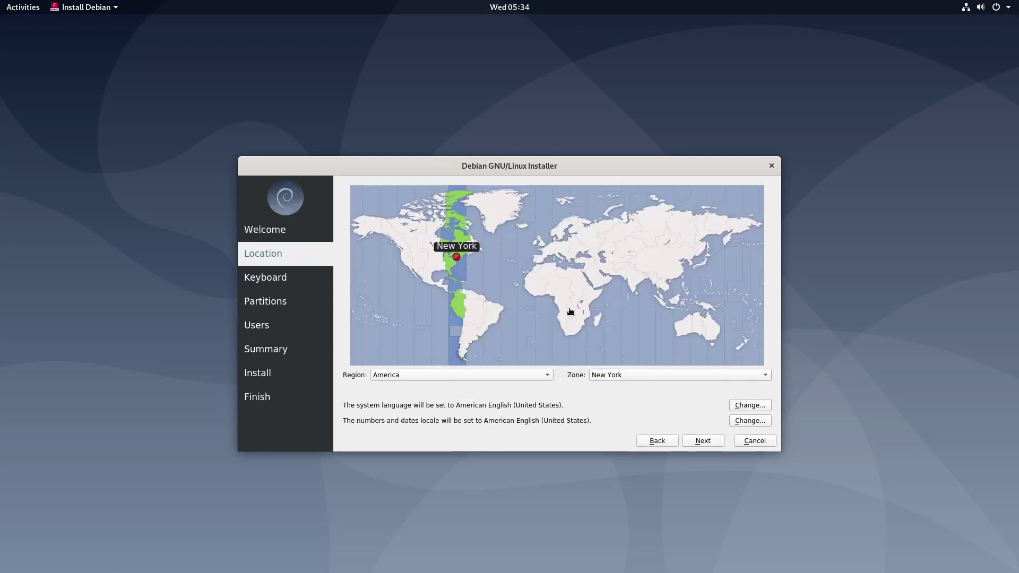
left_click(565, 234)
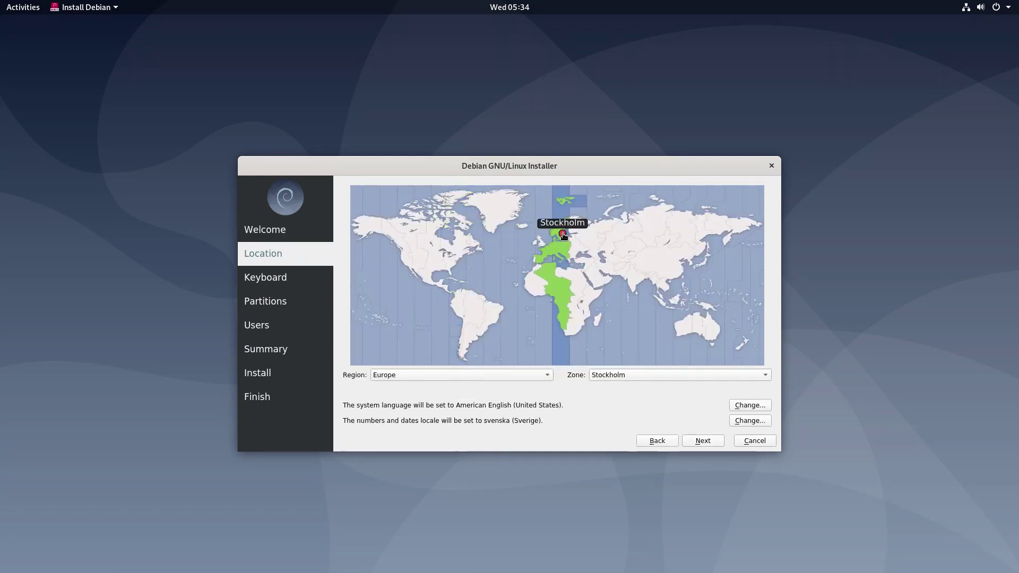
left_click(706, 444)
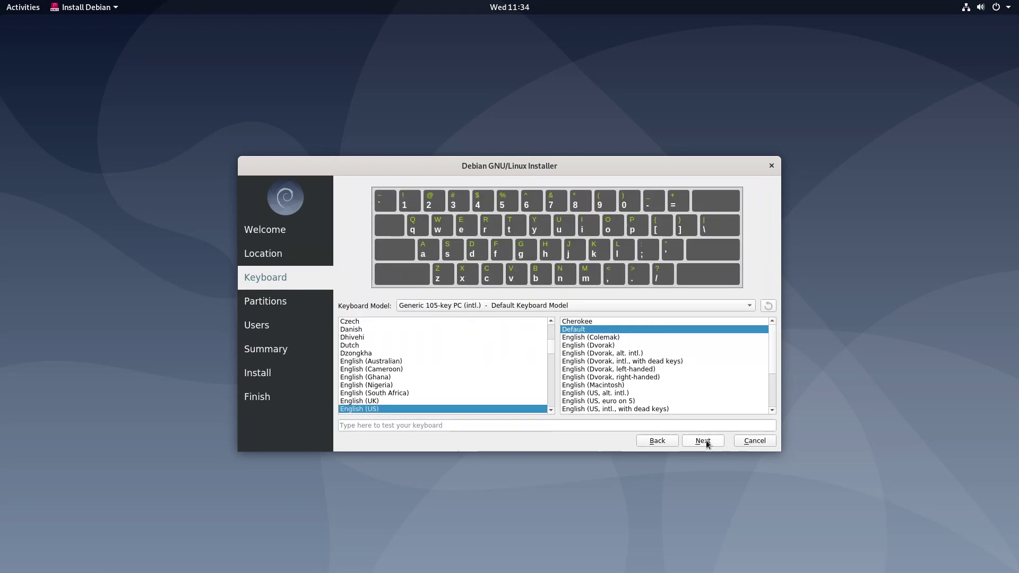
left_click(703, 441)
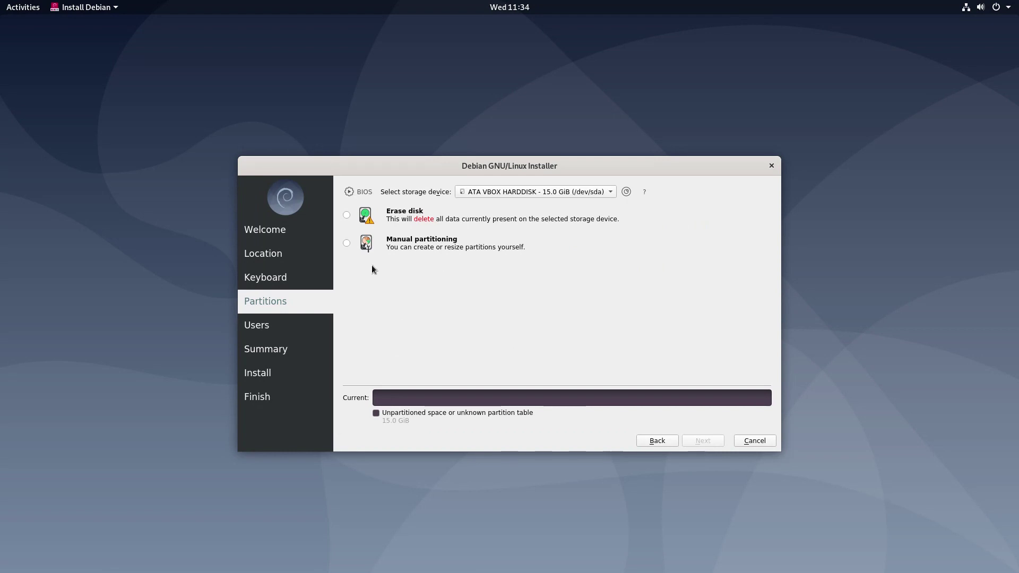
left_click(347, 244)
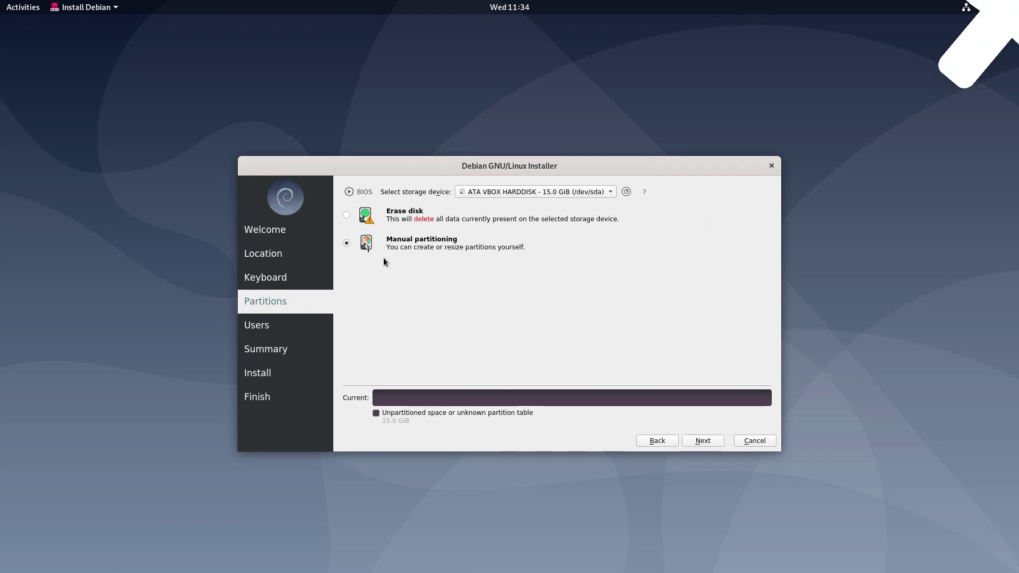
left_click(706, 442)
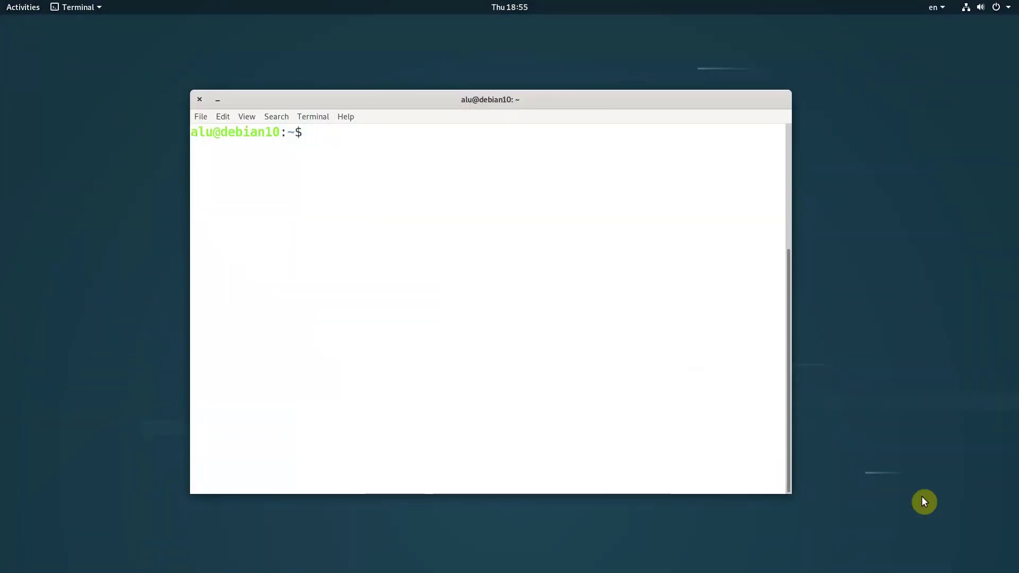
- Run java --version, then ls -l /*bin* to show /bin and /sbin are symlinks
type("java --version")
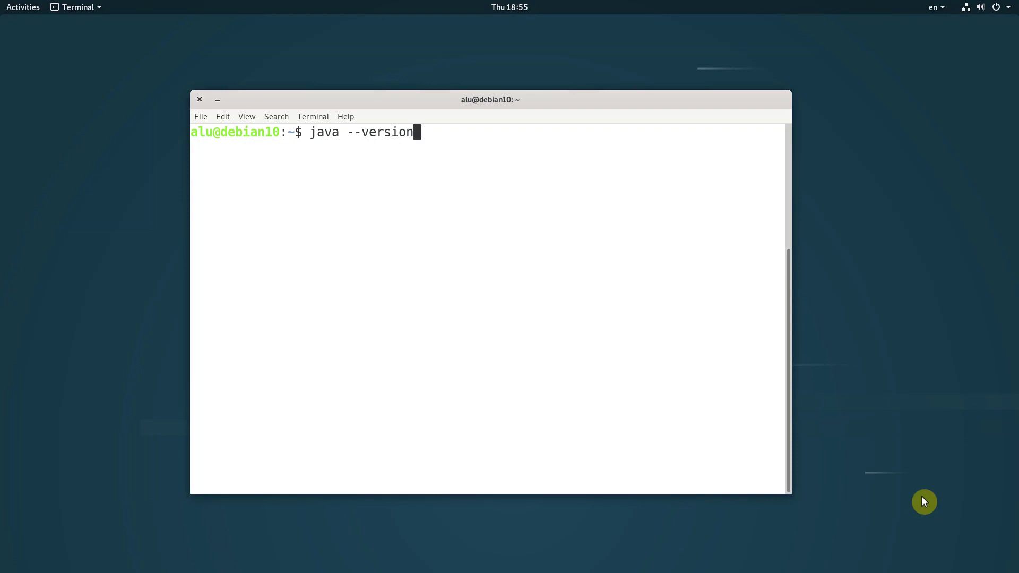
key("Return")
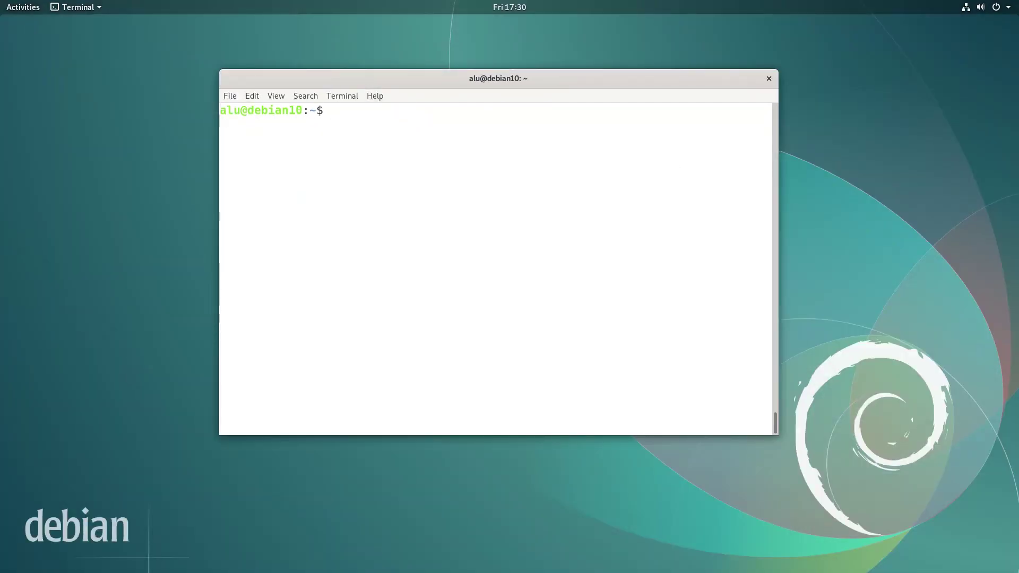
type("ls -l /*bin*")
key("Return")
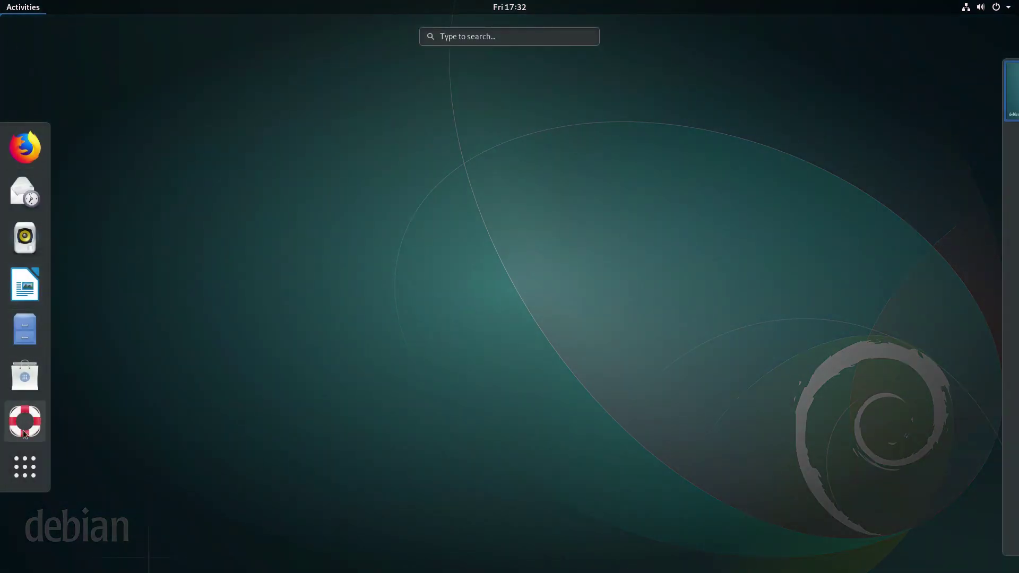
- Find Hitori in the application grid and launch it
left_click(27, 467)
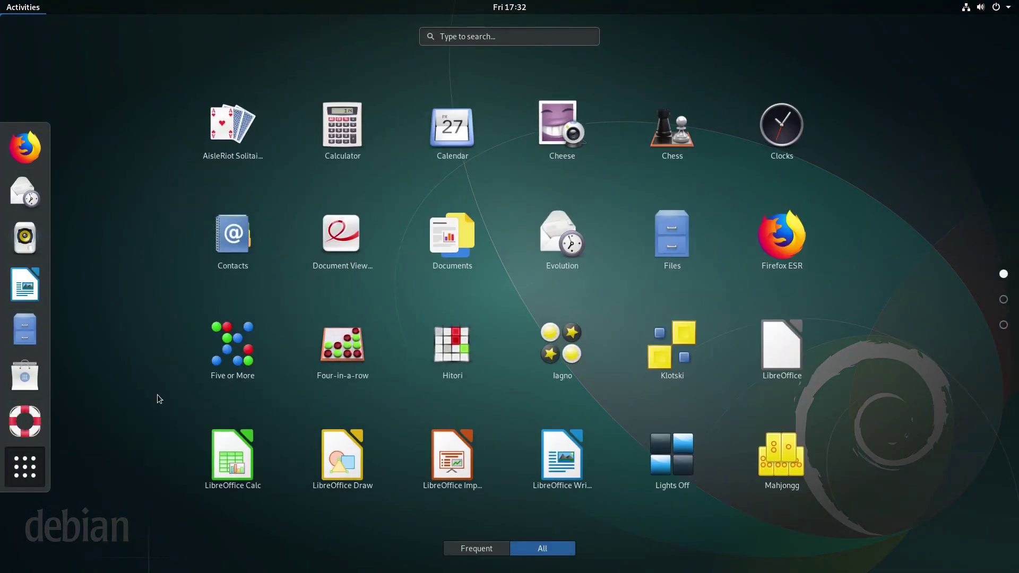
scroll(157, 394, "down", 1)
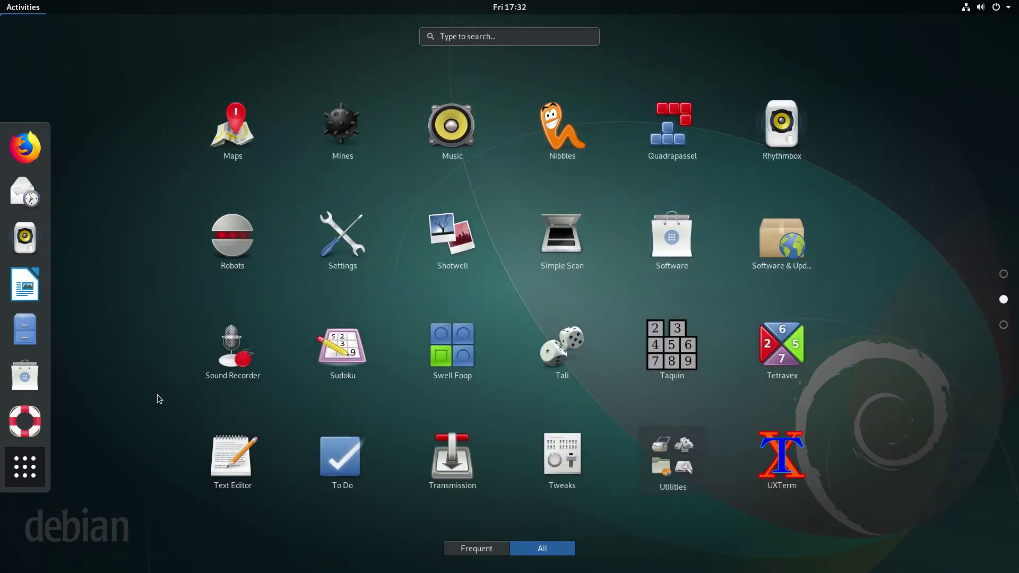
scroll(157, 394, "down", 1)
scroll(157, 394, "up", 2)
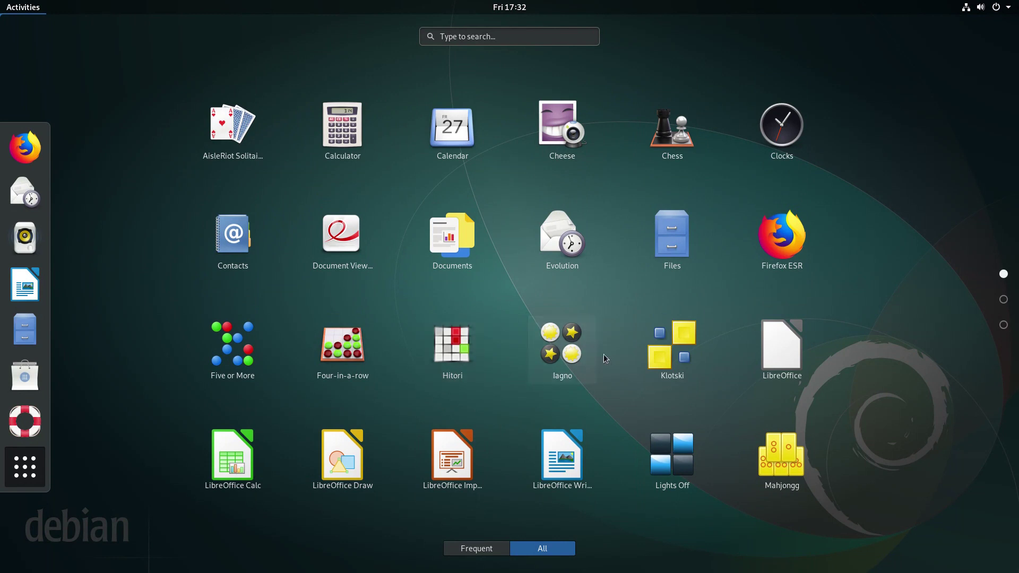
left_click(464, 344)
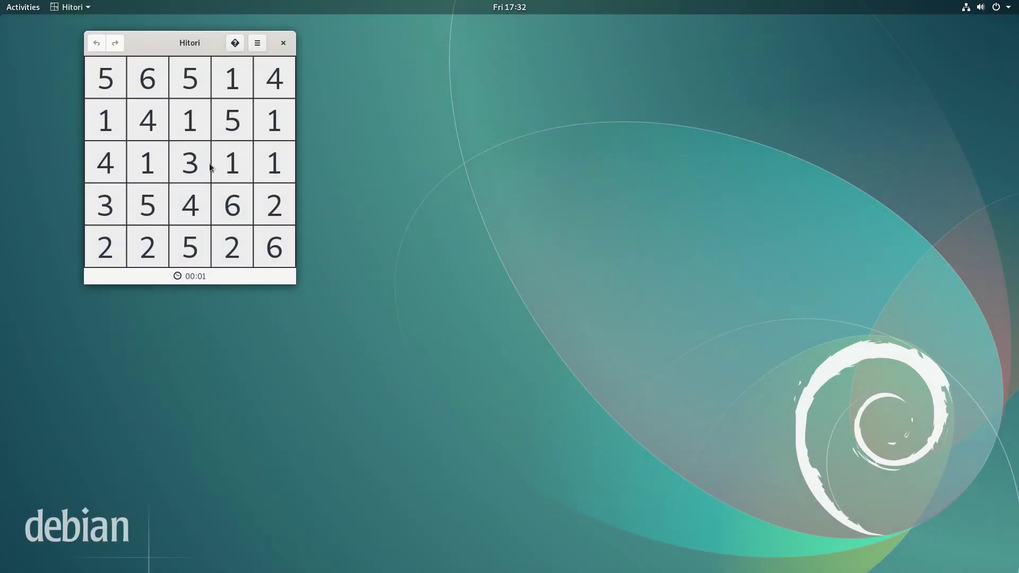
- Shade repeated numbers in rows two to four of the Hitori grid, then close the game
left_click(194, 164)
left_click(147, 168)
left_click(114, 112)
left_click(189, 120)
left_click(232, 162)
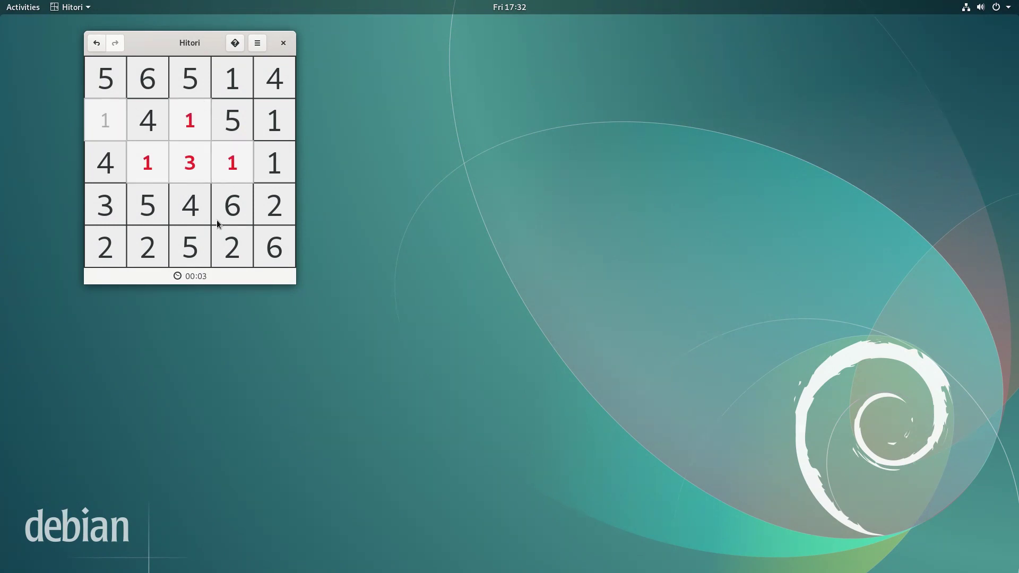
left_click(232, 210)
left_click(148, 205)
left_click(235, 218)
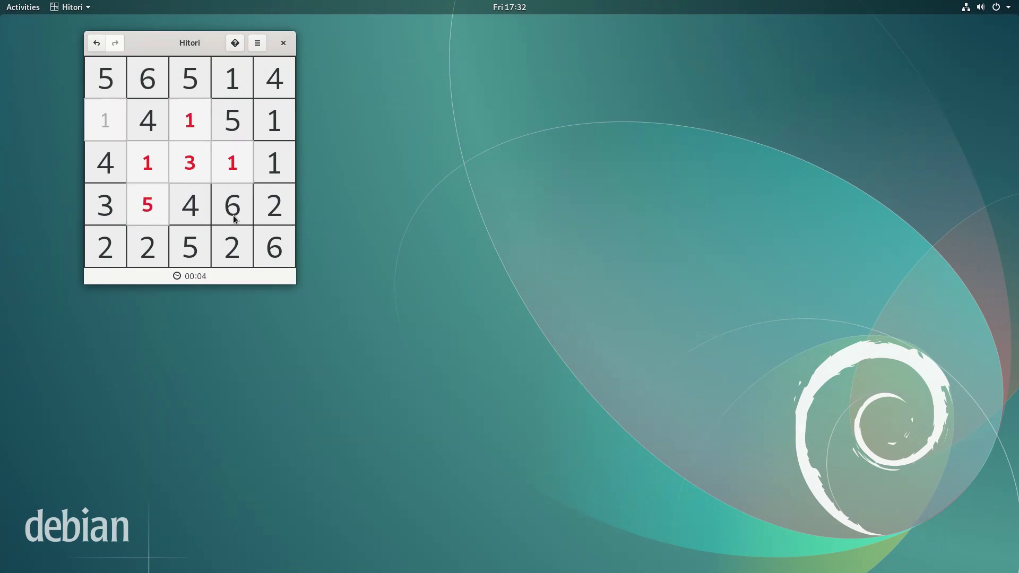
left_click(283, 45)
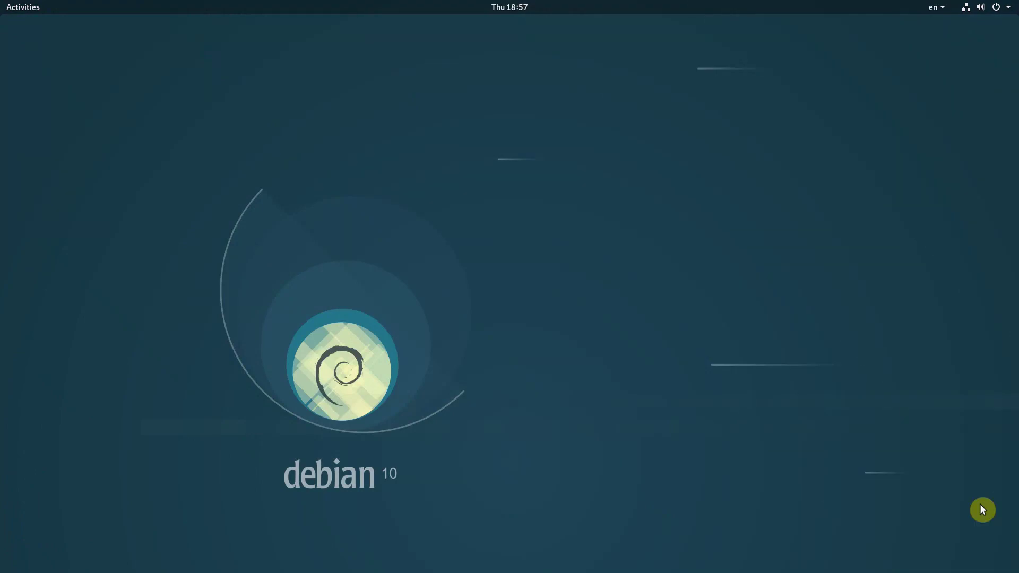
- Launch Tweaks and move the titlebar buttons to the right, then back to the left
key("super")
type("tweak")
key("Return")
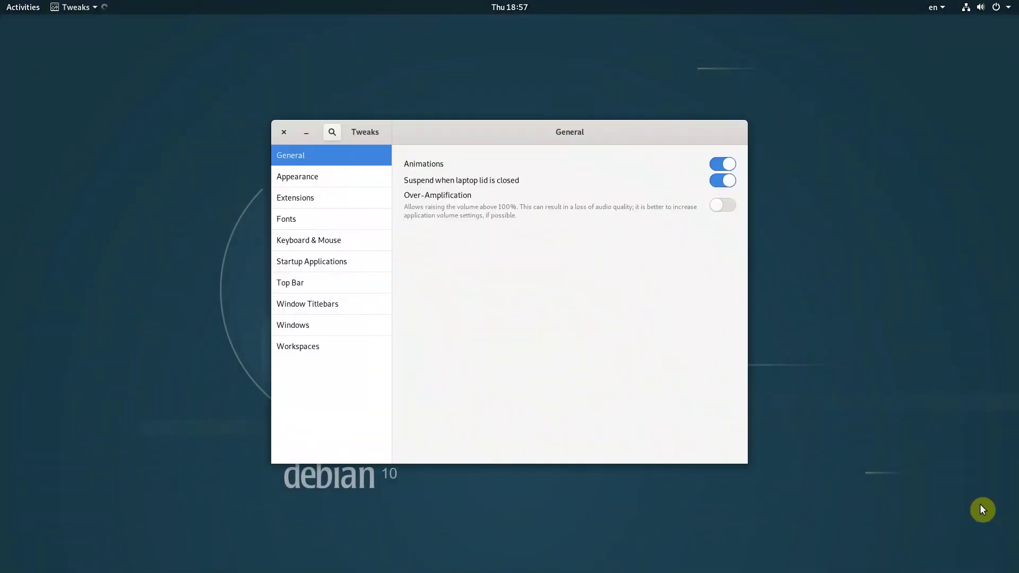
left_click(365, 312)
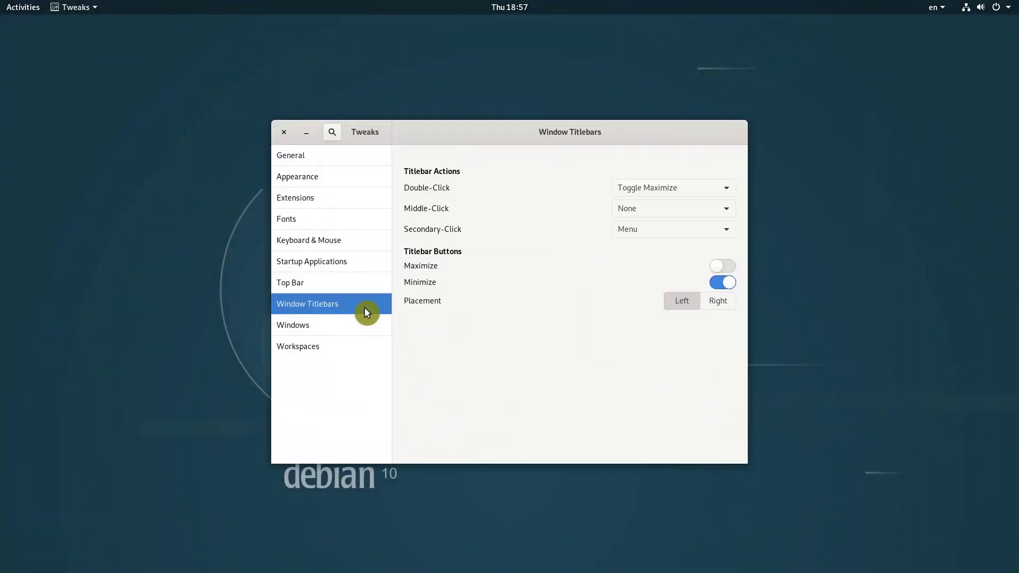
left_click(725, 302)
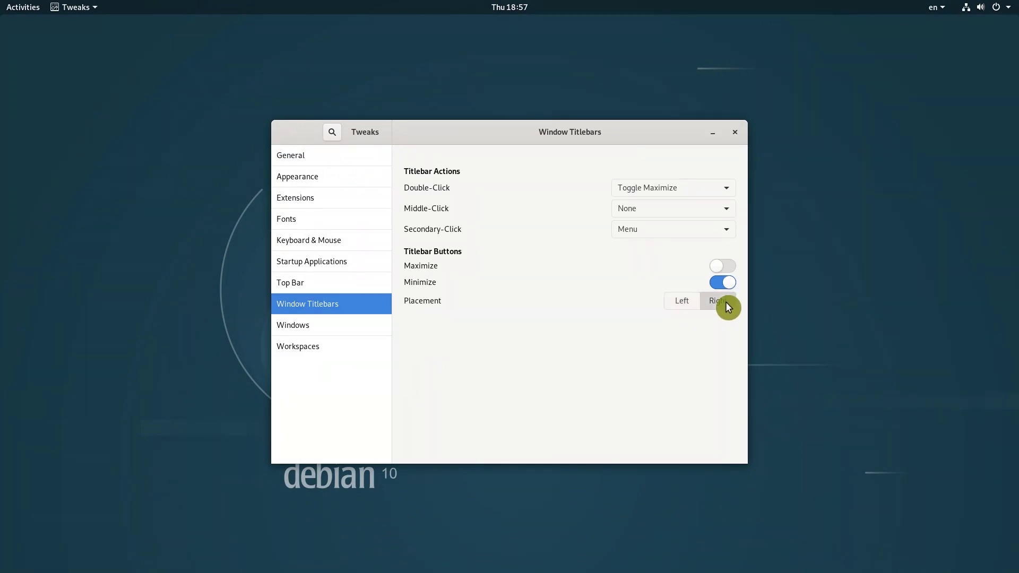
left_click(687, 303)
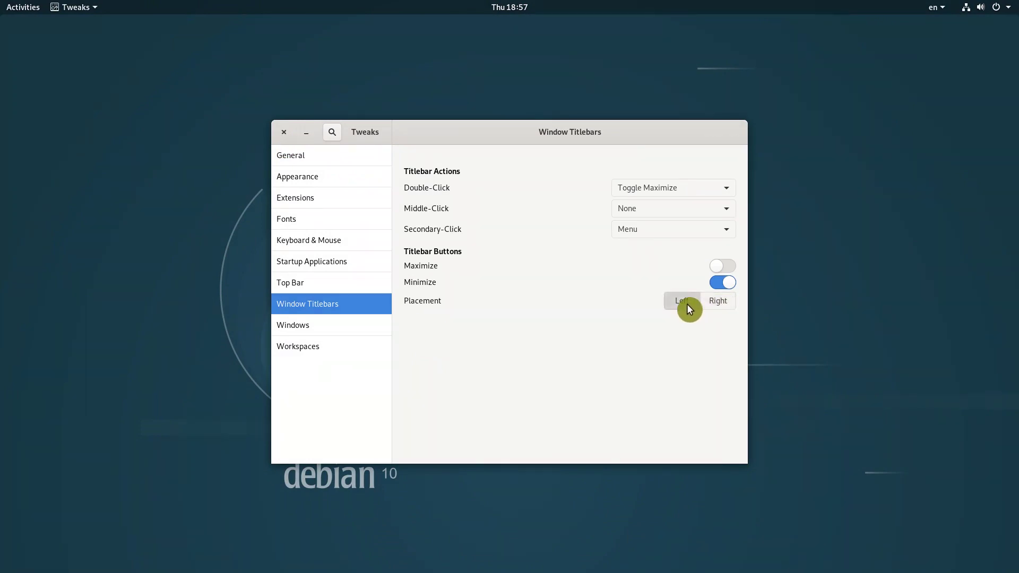
- Browse Tweaks' Appearance, Fonts and Extensions pages, close it, and zoom Maps into Prešov–Bardejov
left_click(360, 184)
left_click(343, 217)
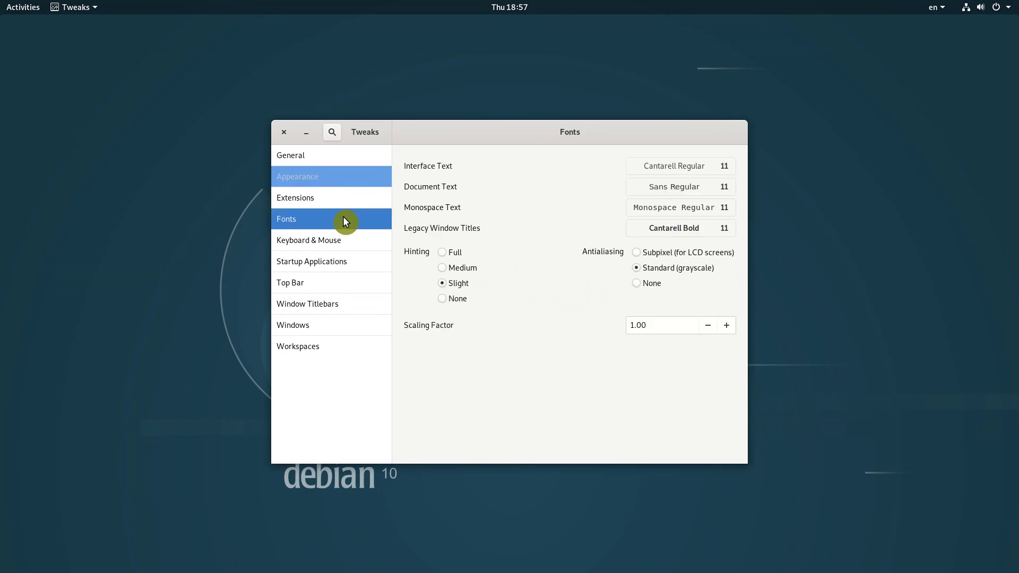
left_click(349, 200)
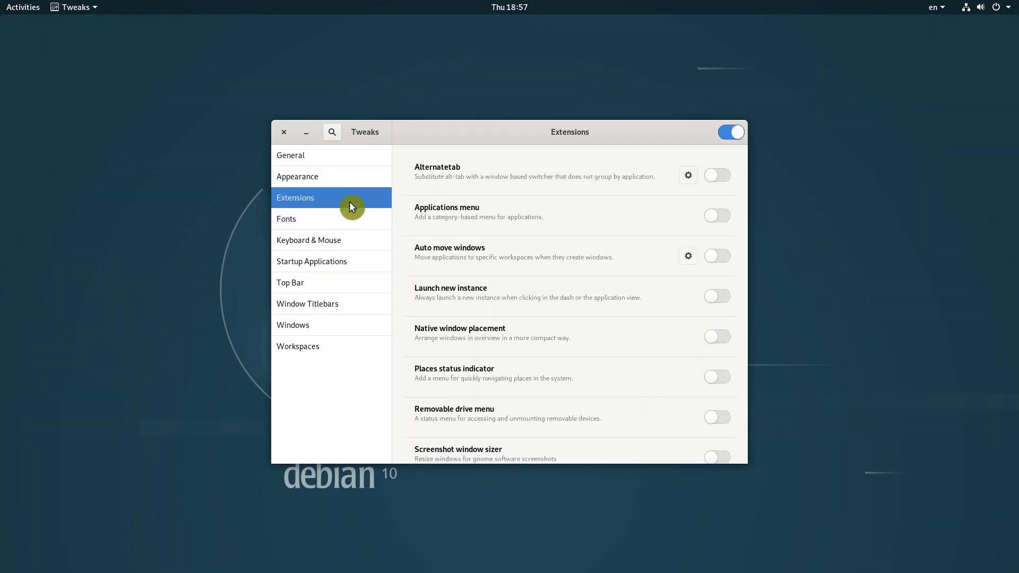
scroll(405, 224, "down", 5)
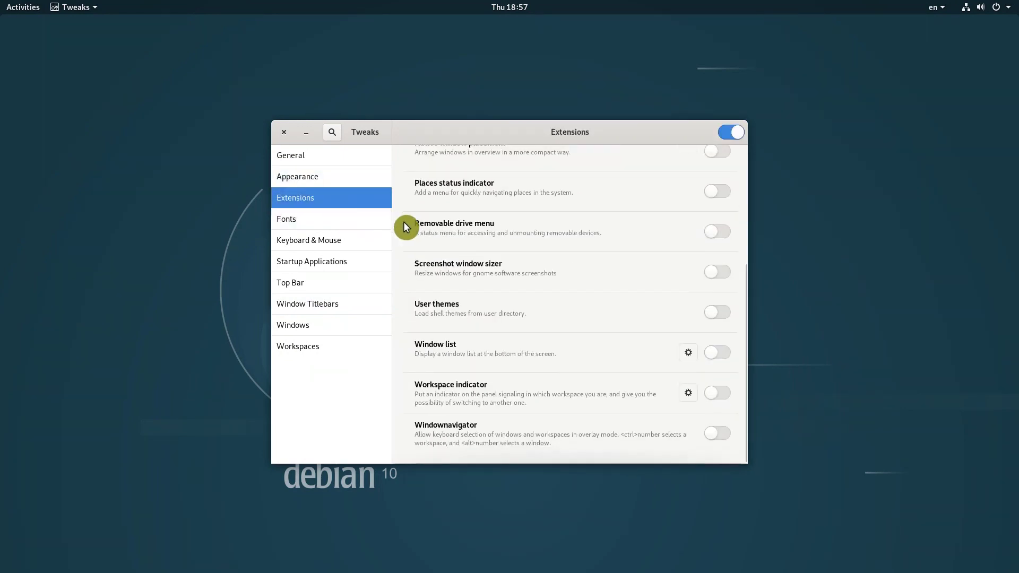
scroll(404, 223, "up", 5)
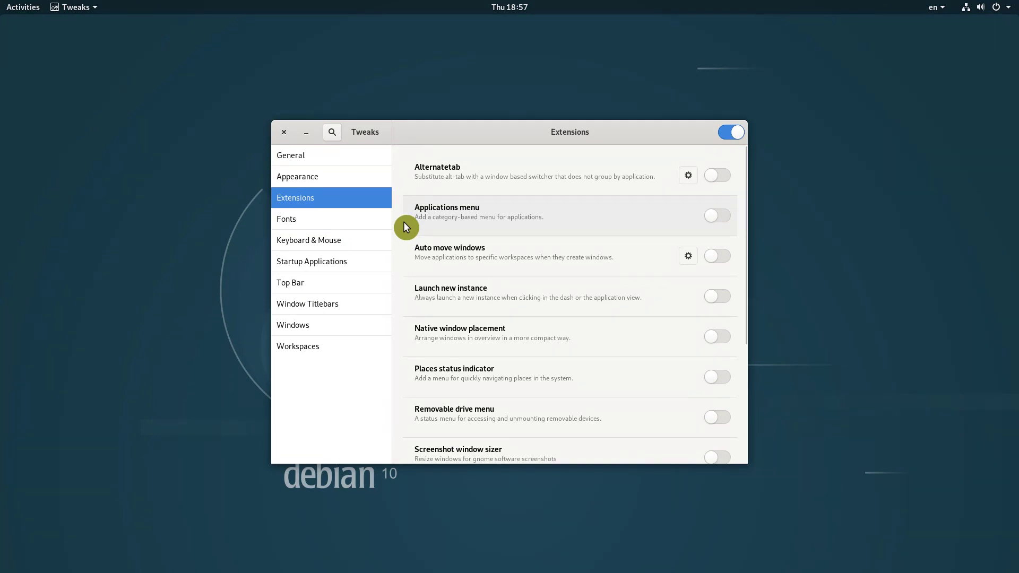
key("alt+F4")
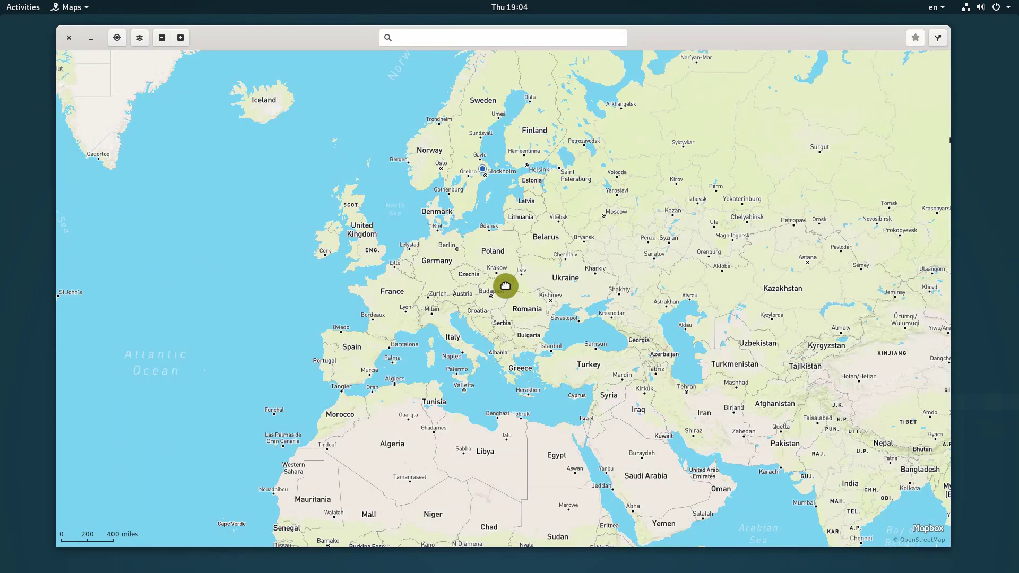
scroll(505, 286, "up", 3)
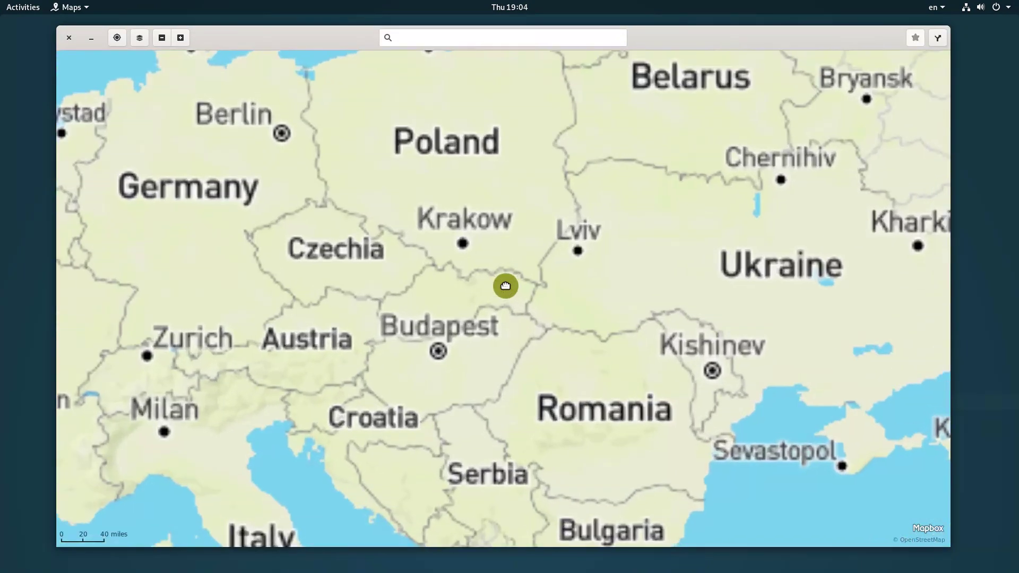
scroll(506, 285, "up", 3)
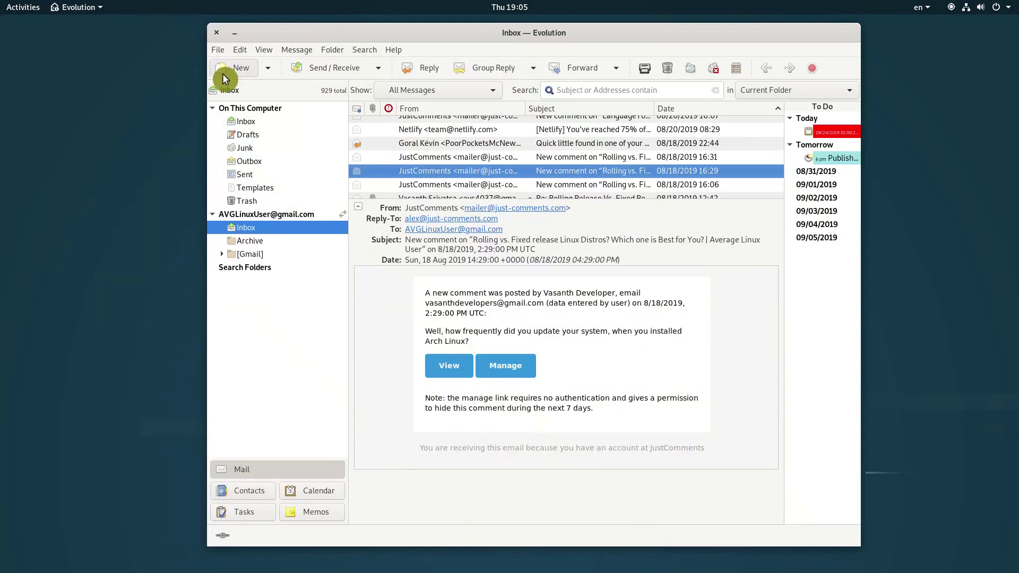
- Start a new Evolution email and drag the Compose Message window to the screen centre
left_click(222, 74)
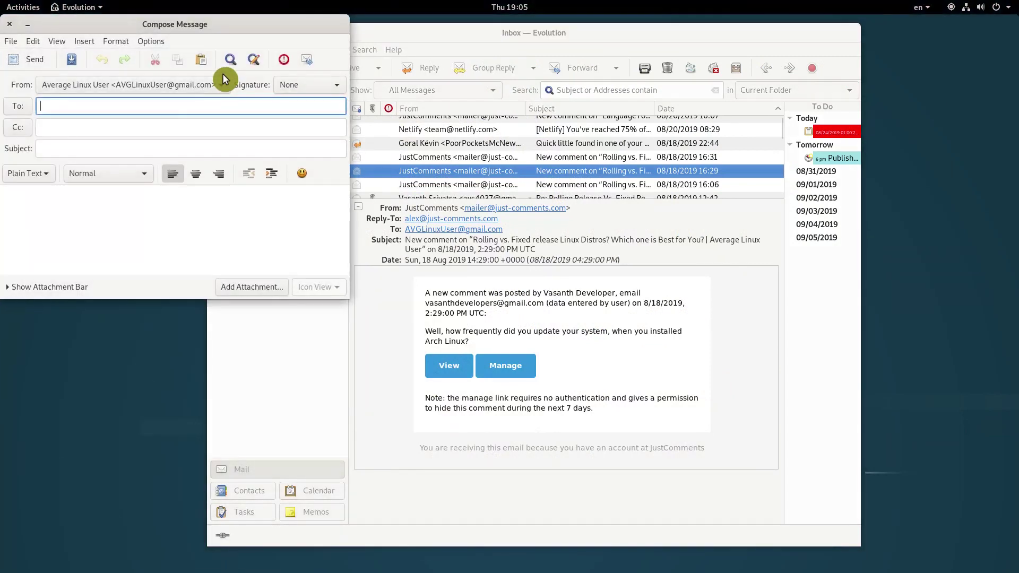
left_click_drag(206, 28, 552, 129)
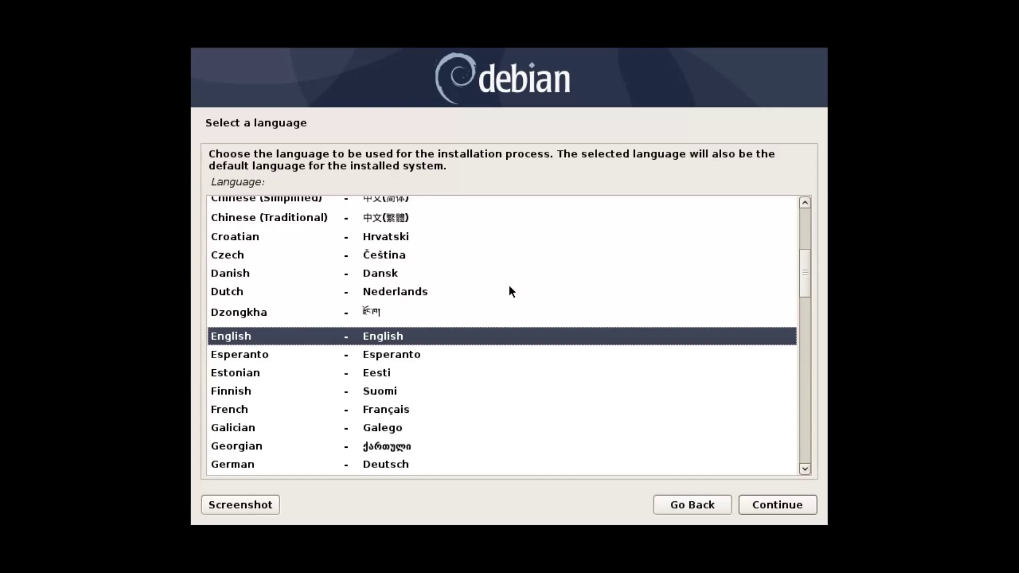
- Accept English, United States and the keyboard defaults in the Debian Installer
left_click(791, 508)
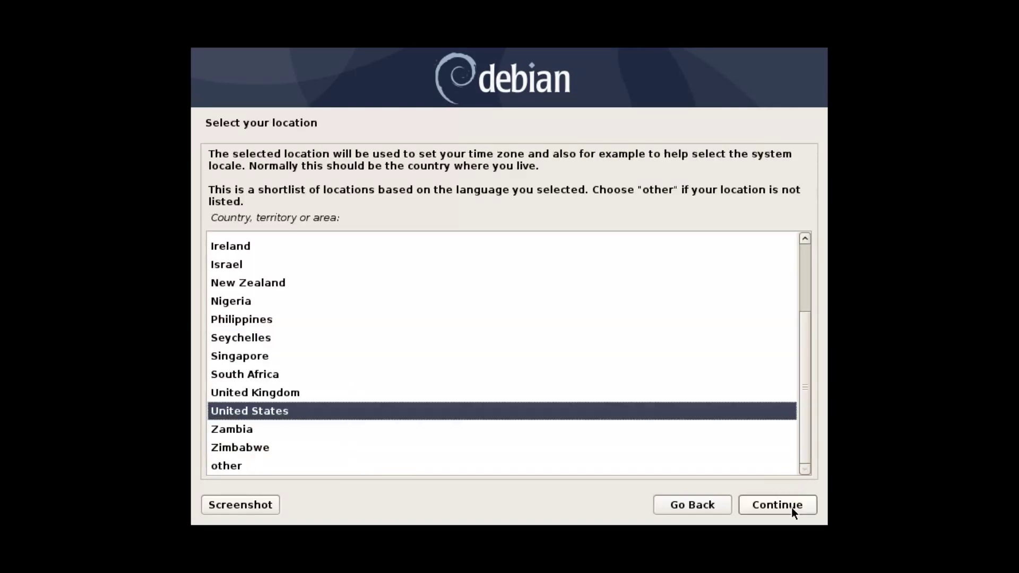
left_click(792, 508)
left_click(792, 507)
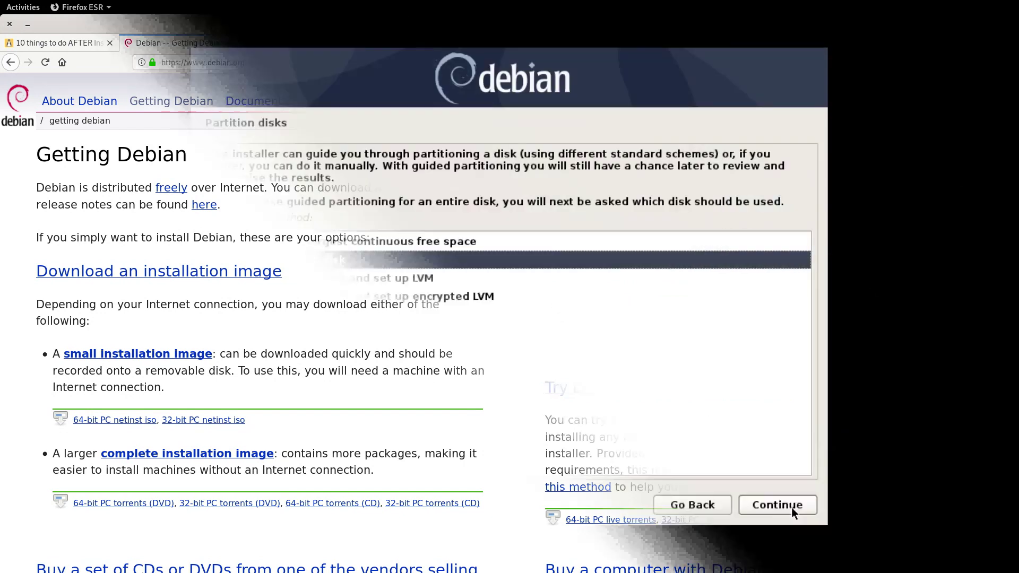
- Choose manual partitioning and open the 'Use as' choices for the 32.0 GB ext4 partition #5
key("Down")
key("Down")
left_click(791, 508)
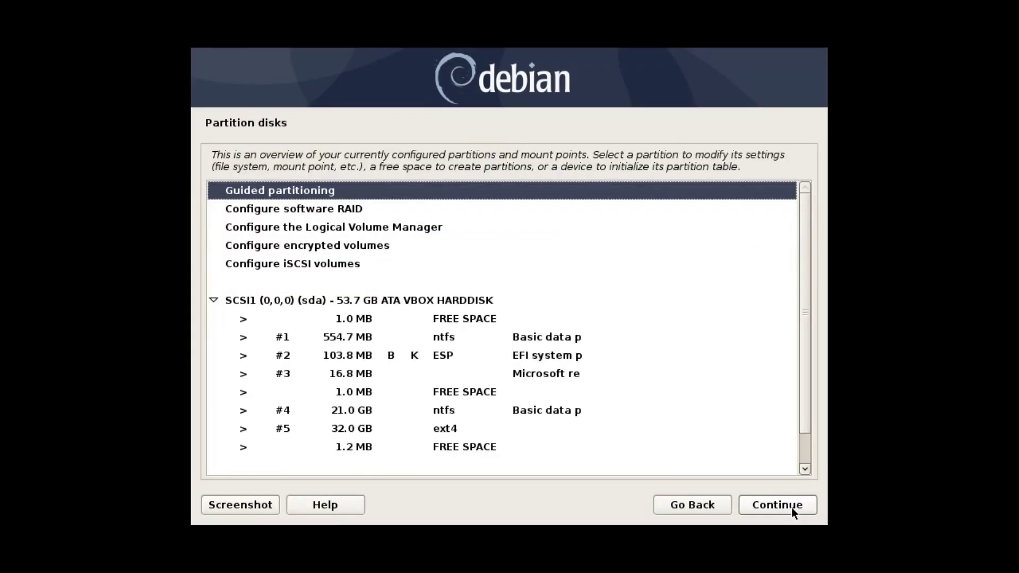
key("Down")
key("Down")
key("Down")
key("Down")
key("Down")
key("Down")
key("Down")
key("Down")
key("Down")
key("Down")
key("Down")
key("Down")
key("Down")
left_click(791, 507)
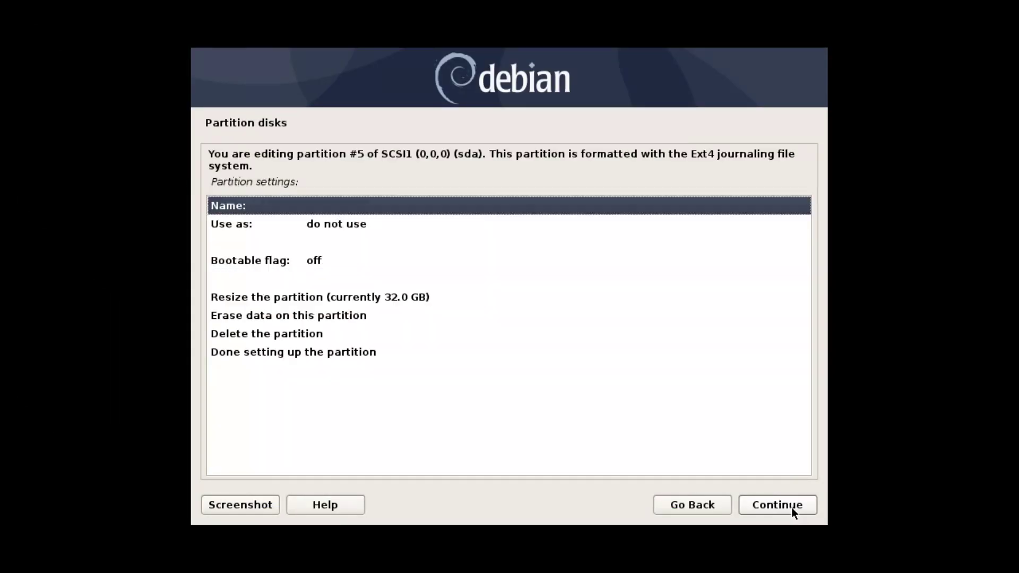
key("Down")
left_click(791, 507)
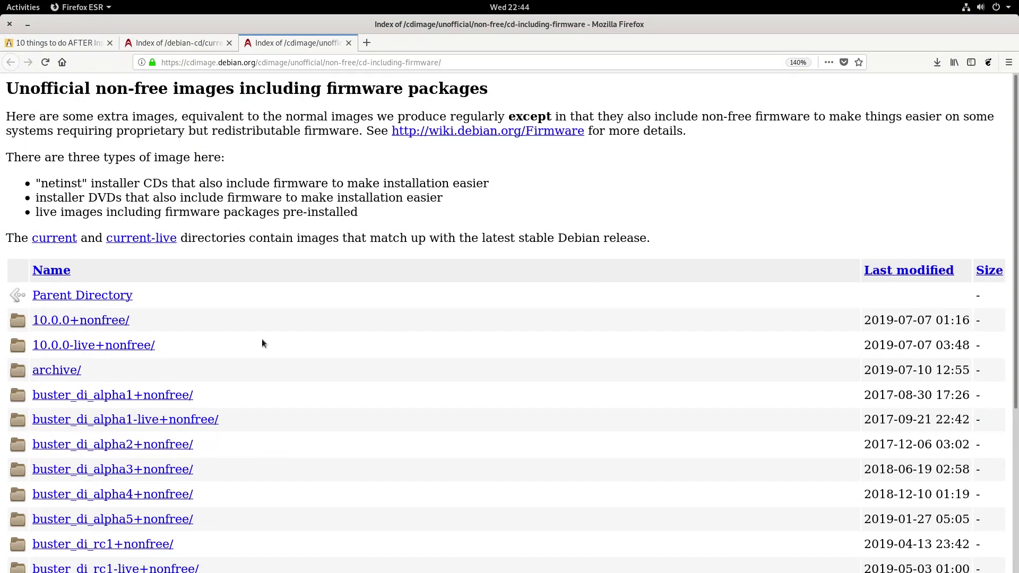
- Open the 10.0.0+nonfree/ directory and then its amd64/ images folder
left_click(103, 322)
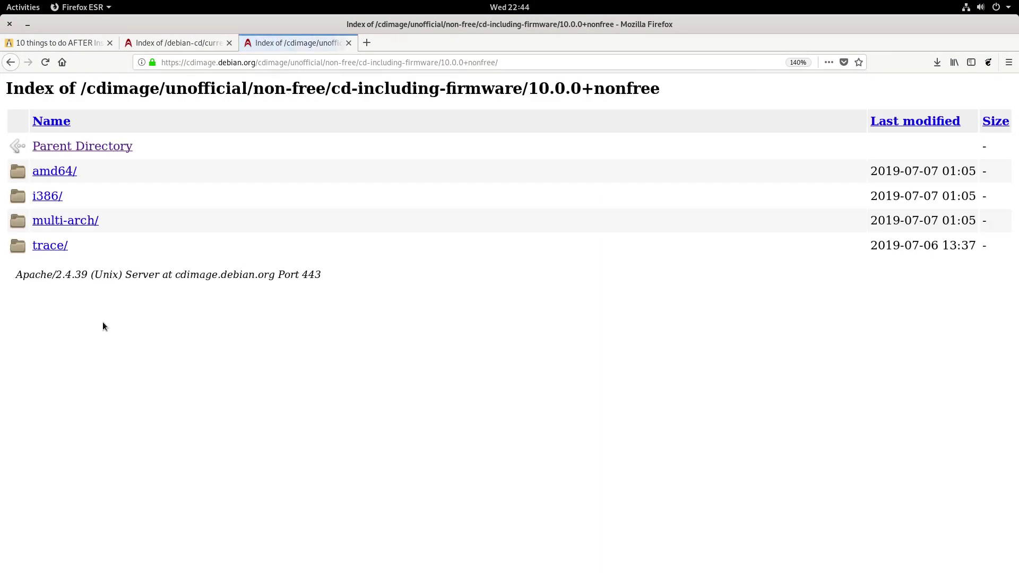
left_click(61, 172)
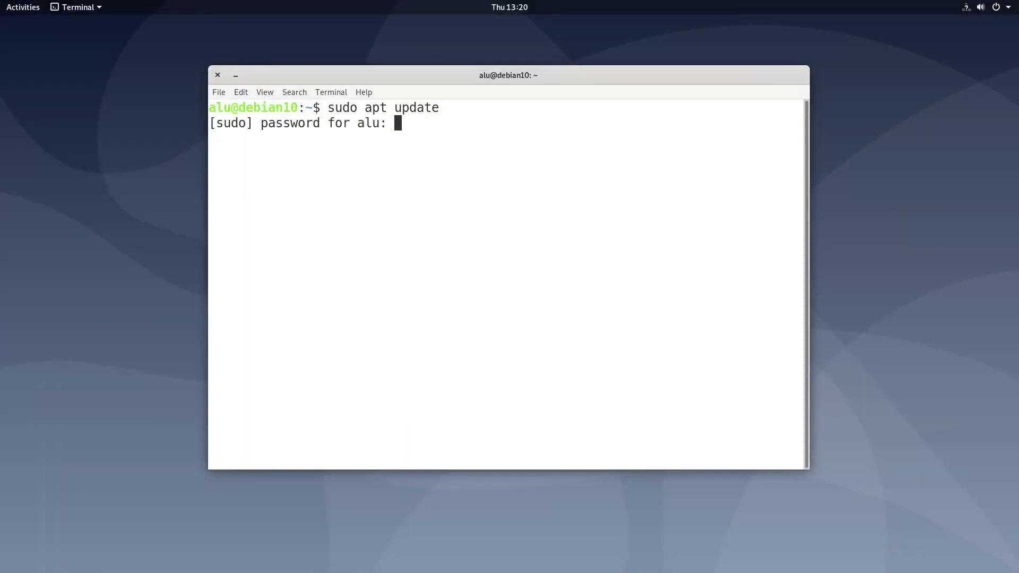
- Let sudo apt update run and highlight the CD-ROM repository's missing Release file error
key("Return")
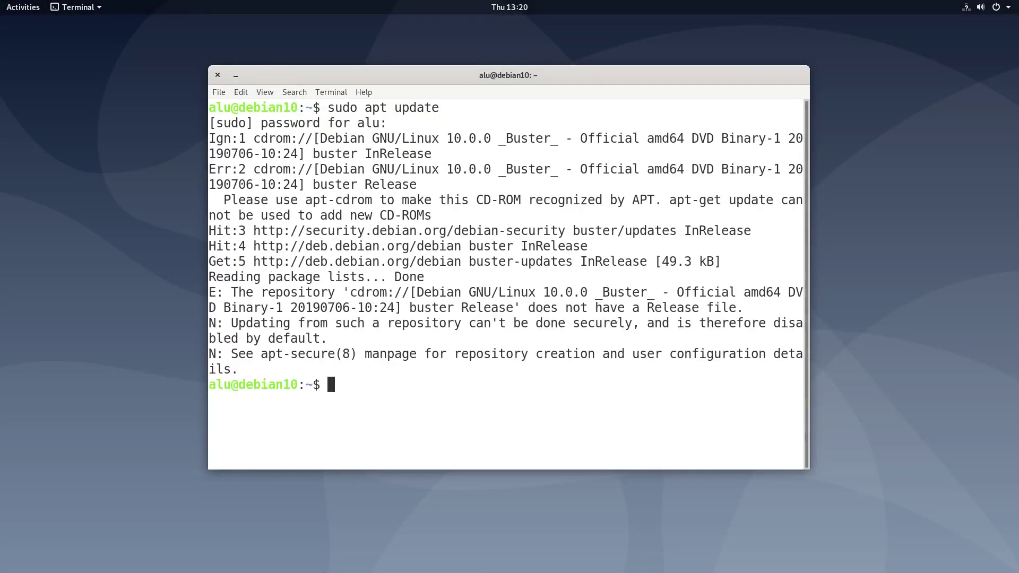
triple_click(465, 292)
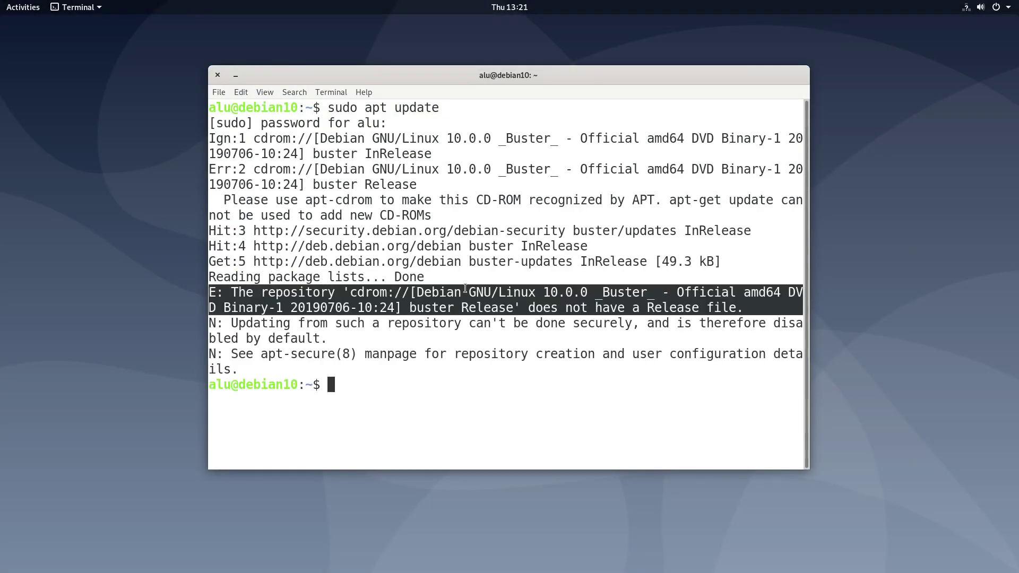
left_click(499, 383)
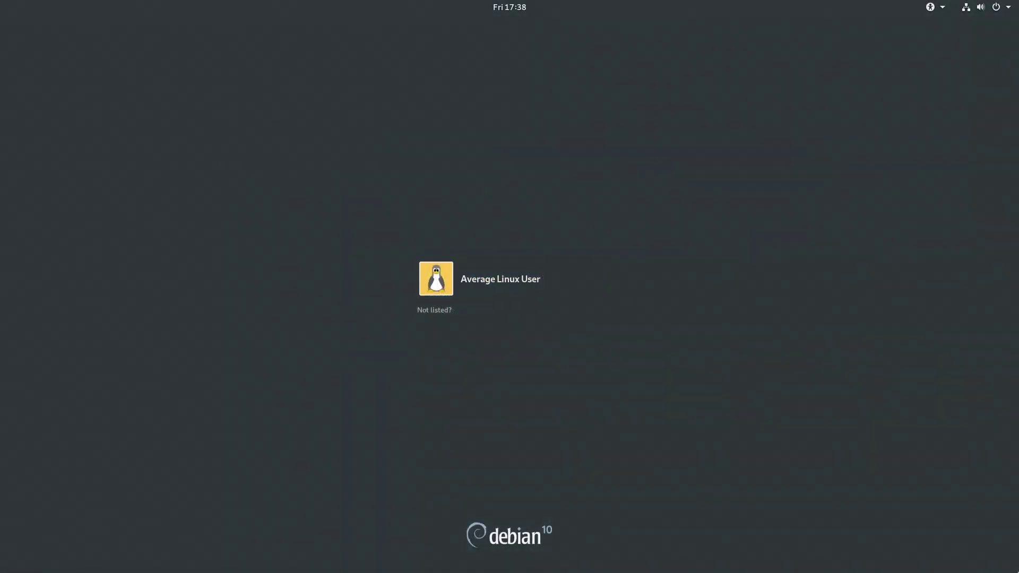
- Sign in with the default GNOME (Wayland) session using the account password
left_click(549, 338)
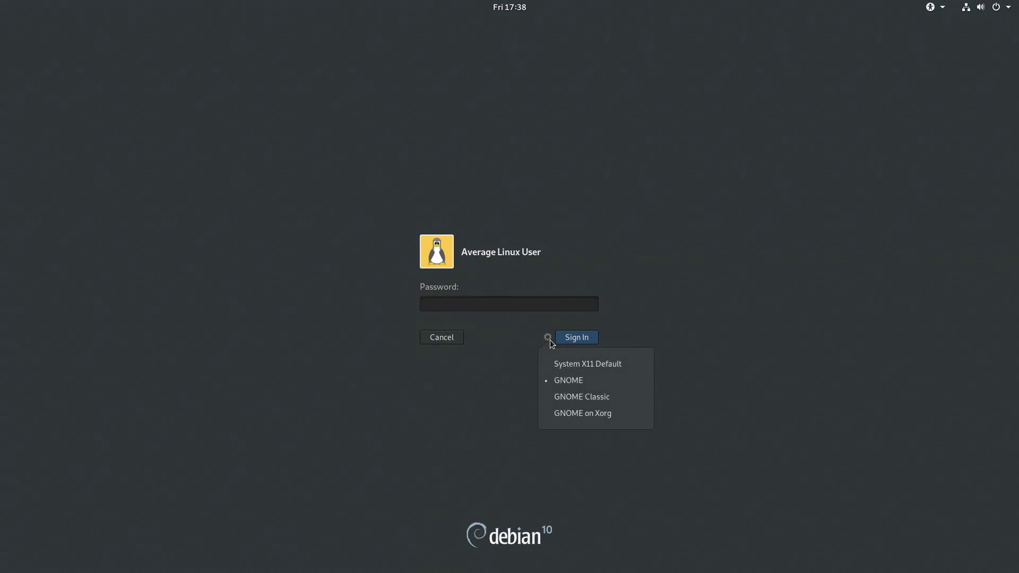
left_click(598, 380)
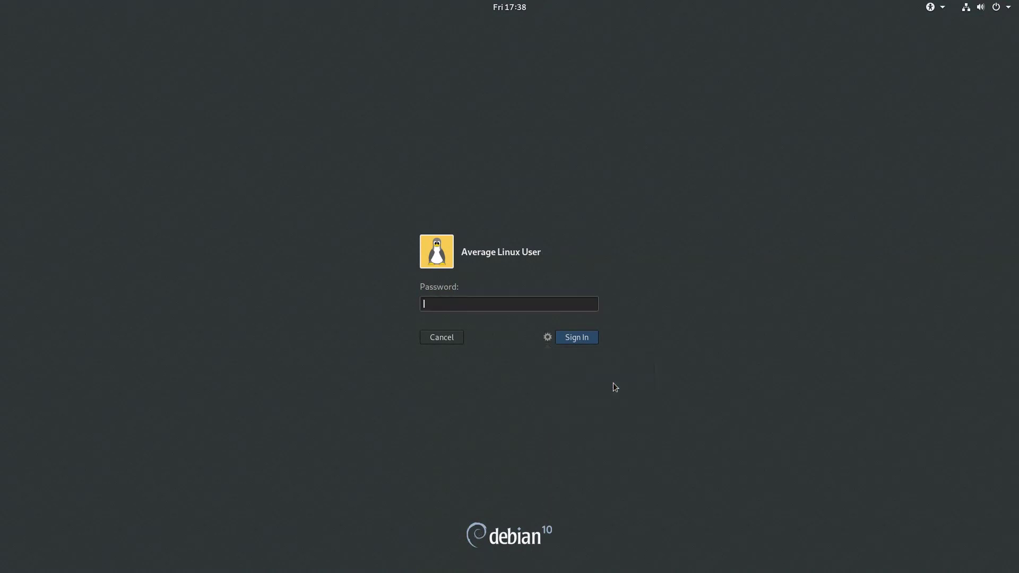
type("abcd")
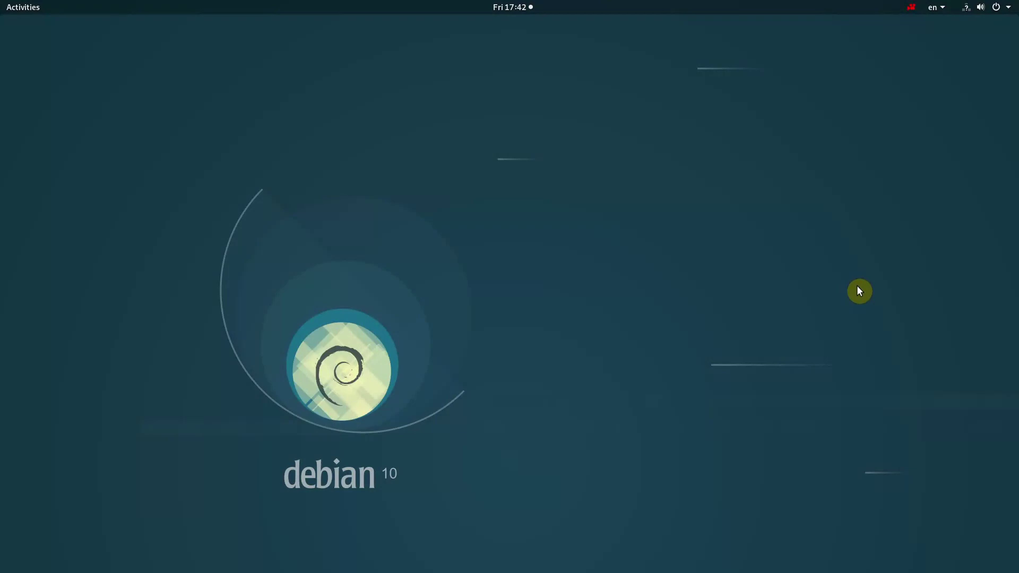
- Launch Synaptic by searching 'syna' and dismiss its Wayland privileges warning
key("super")
type("syna")
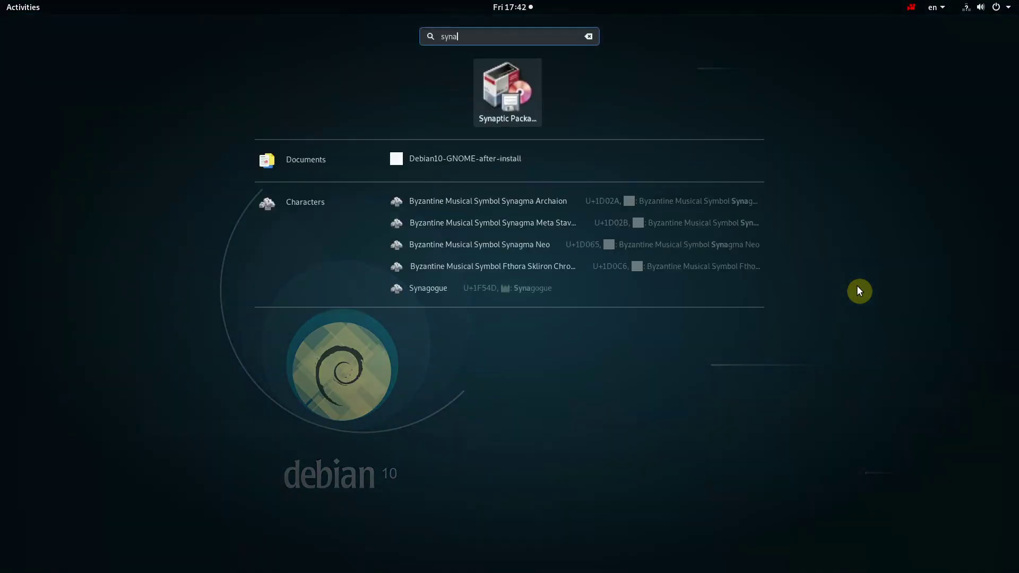
key("Return")
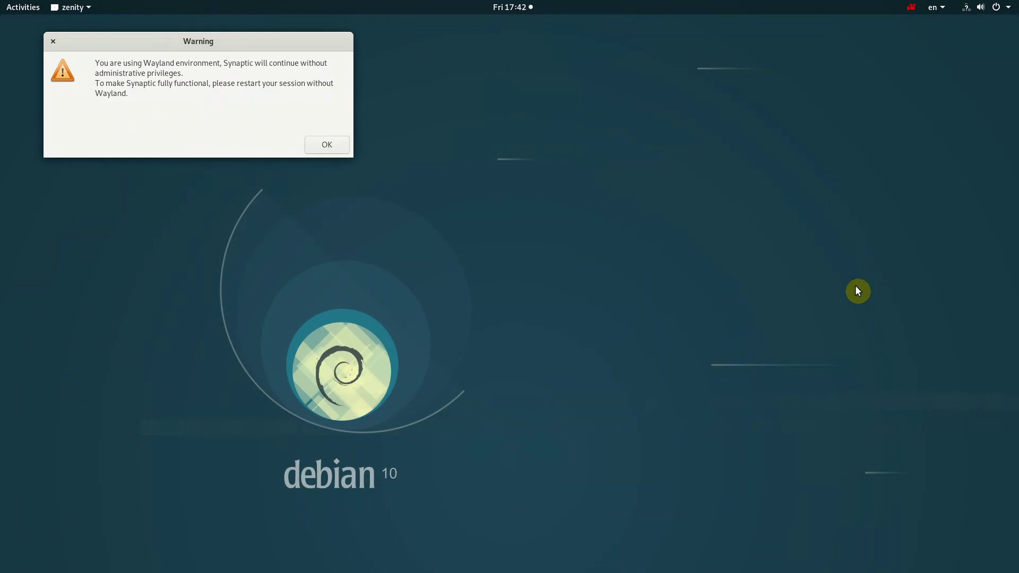
left_click(339, 145)
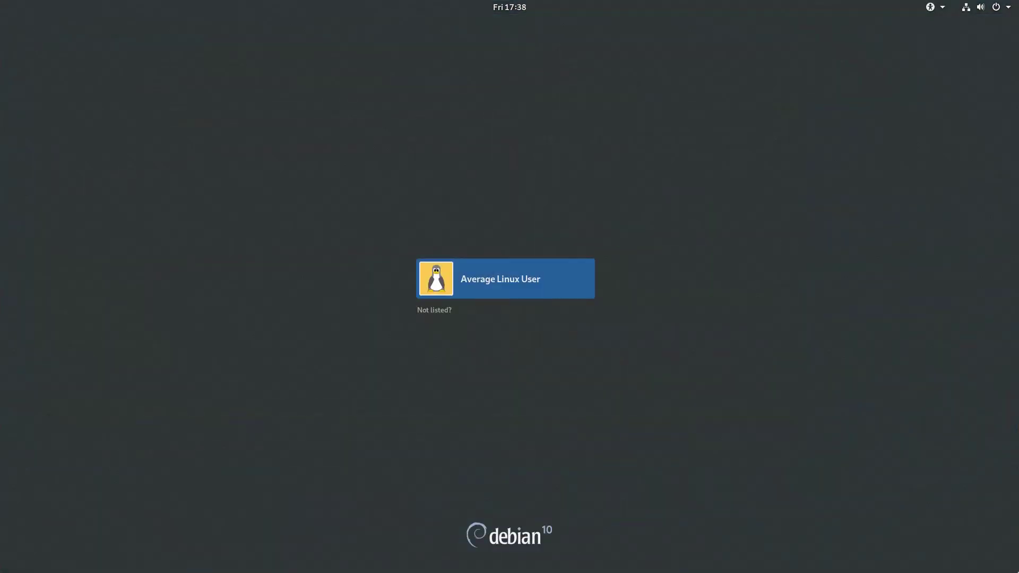
- Sign in to the GNOME on Xorg session with the account password
key("Return")
left_click(549, 338)
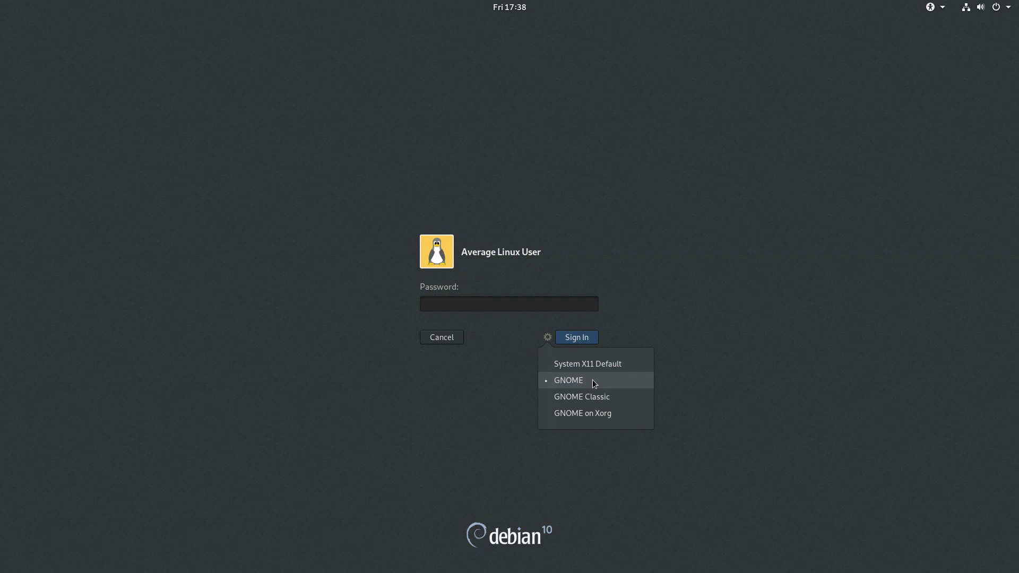
left_click(622, 417)
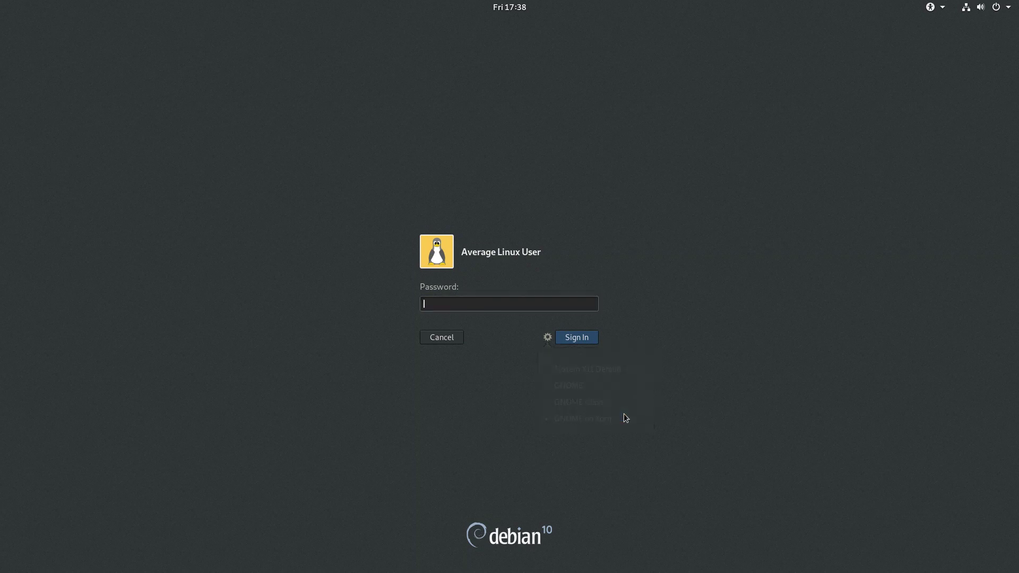
type("****")
key("Return")
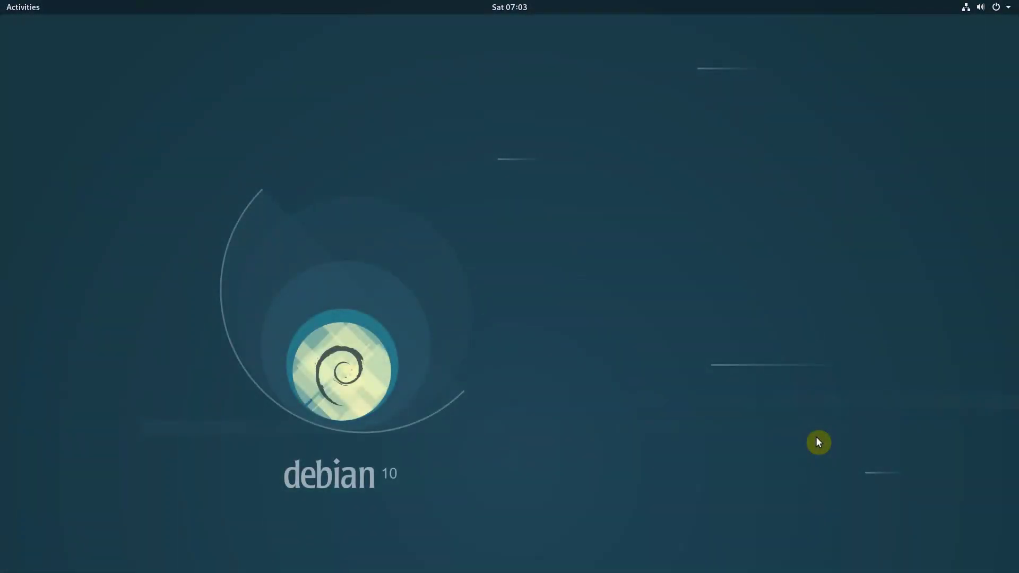
- Open Files and move its window to the right side of the screen
mouse_move(11, 7)
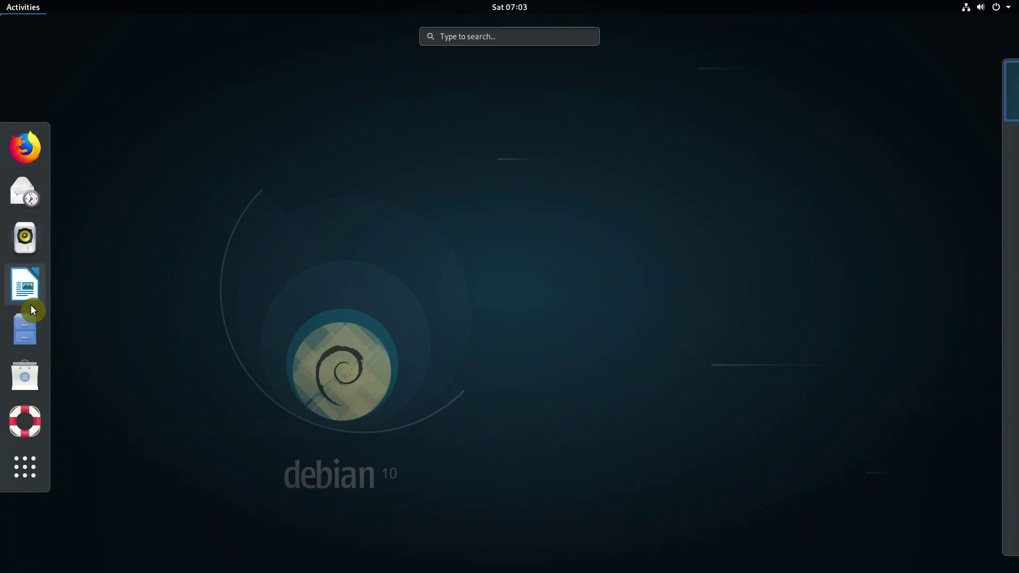
left_click(33, 329)
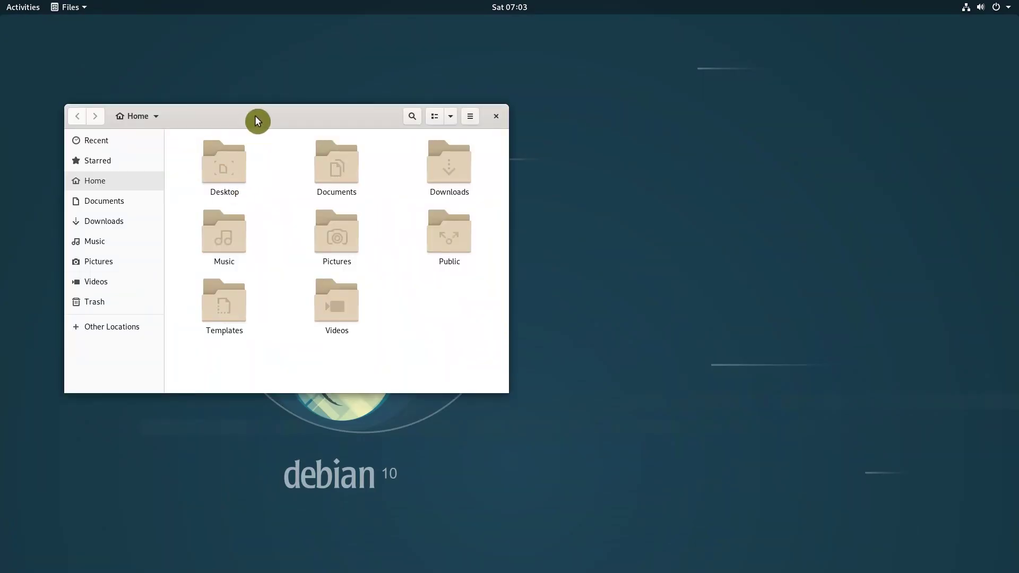
left_click_drag(257, 116, 622, 87)
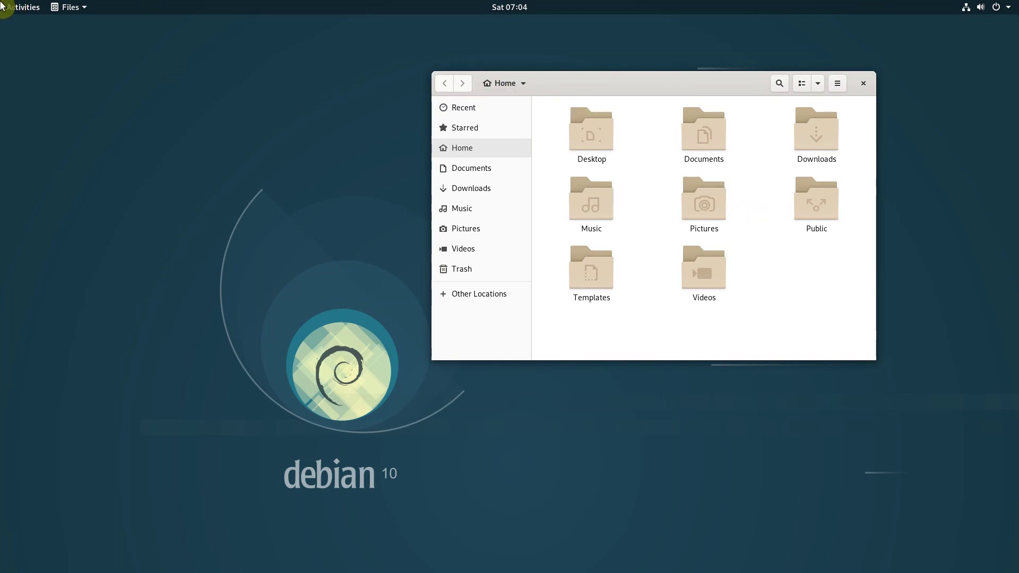
left_click(3, 6)
left_click(37, 319)
- In Tweaks, enable the titlebar Minimize button, place buttons on the left, then minimize Files
left_click(7, 6)
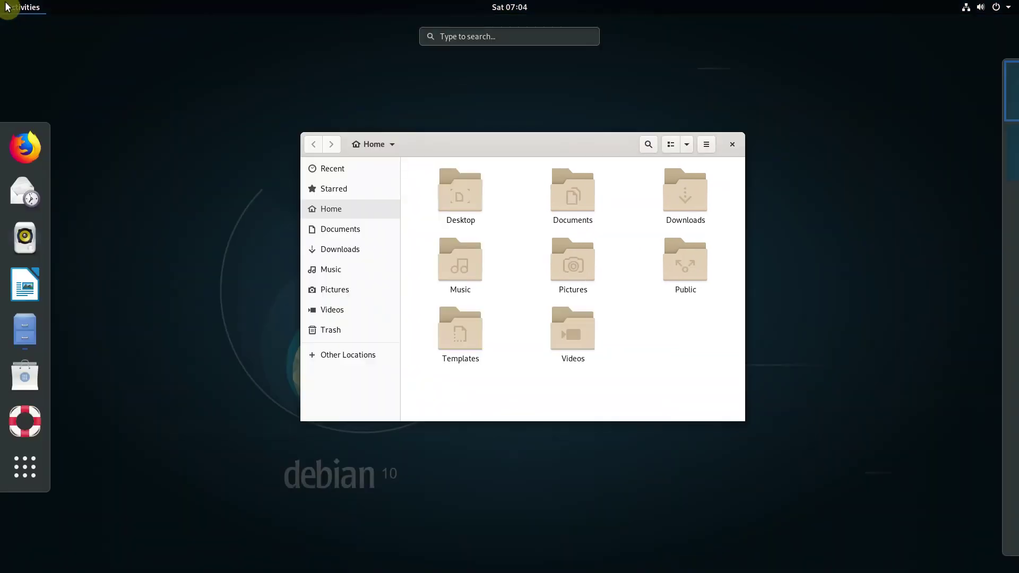
type("twea")
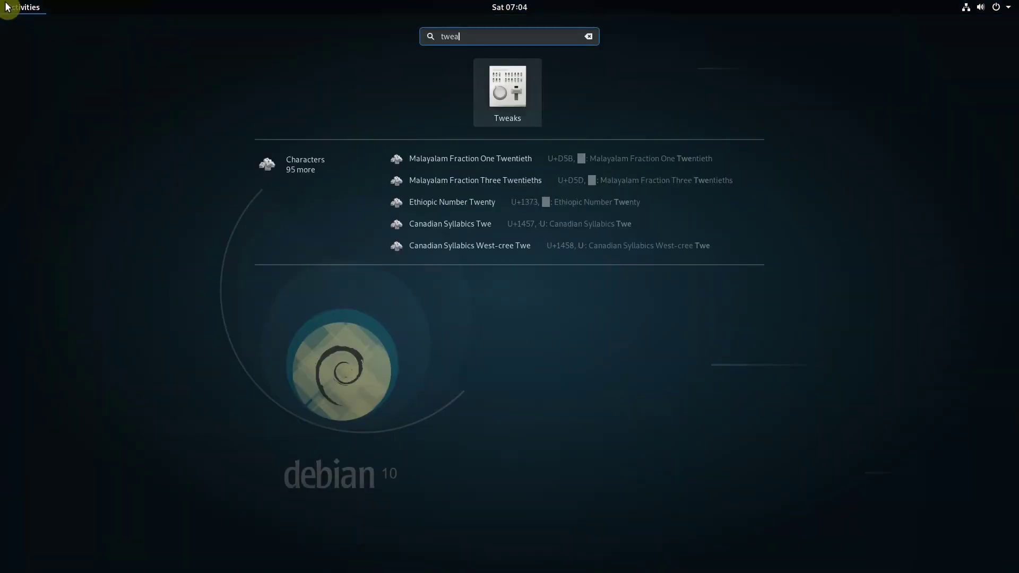
key("Return")
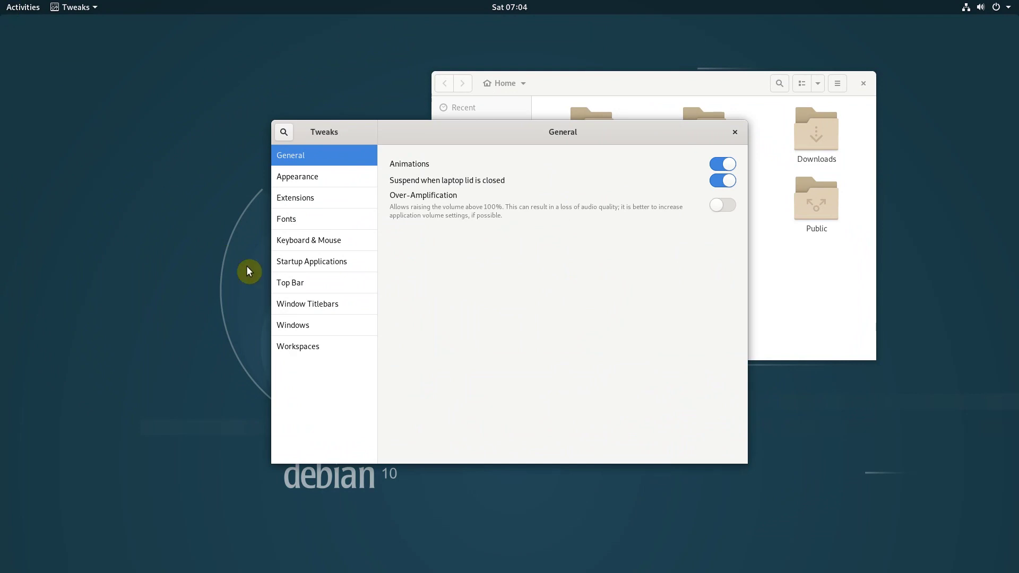
left_click(336, 304)
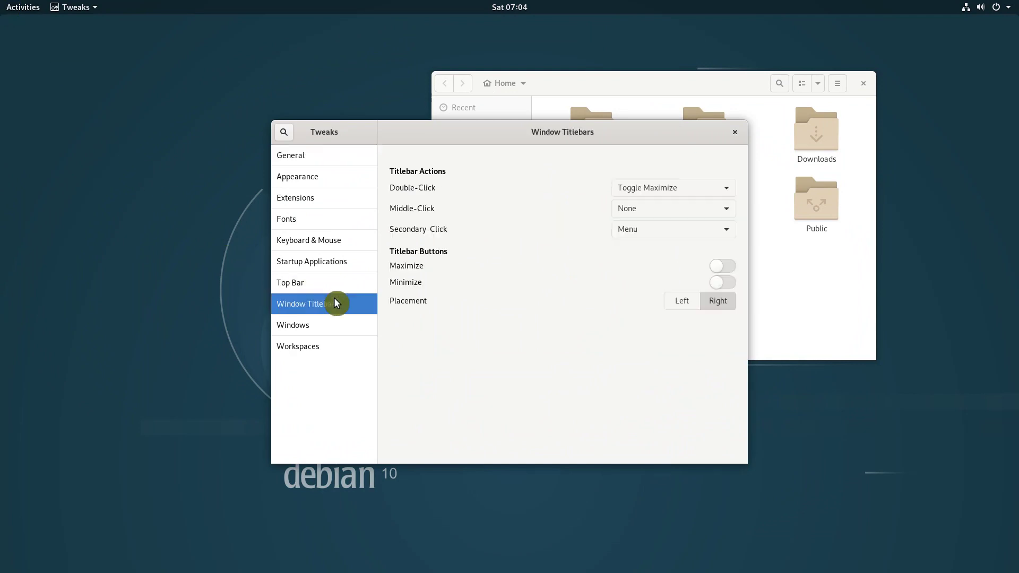
left_click(722, 285)
left_click(686, 307)
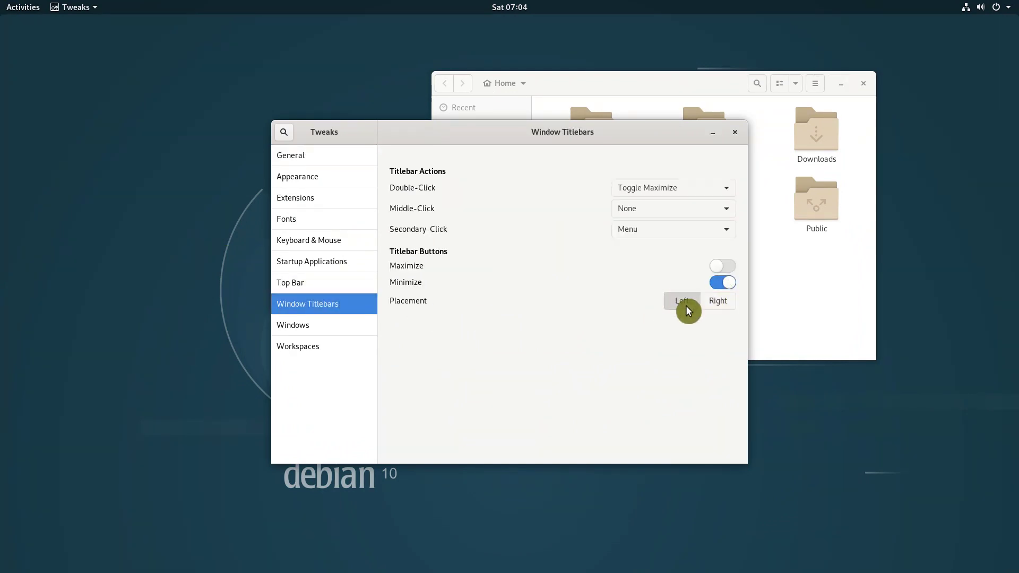
left_click(281, 133)
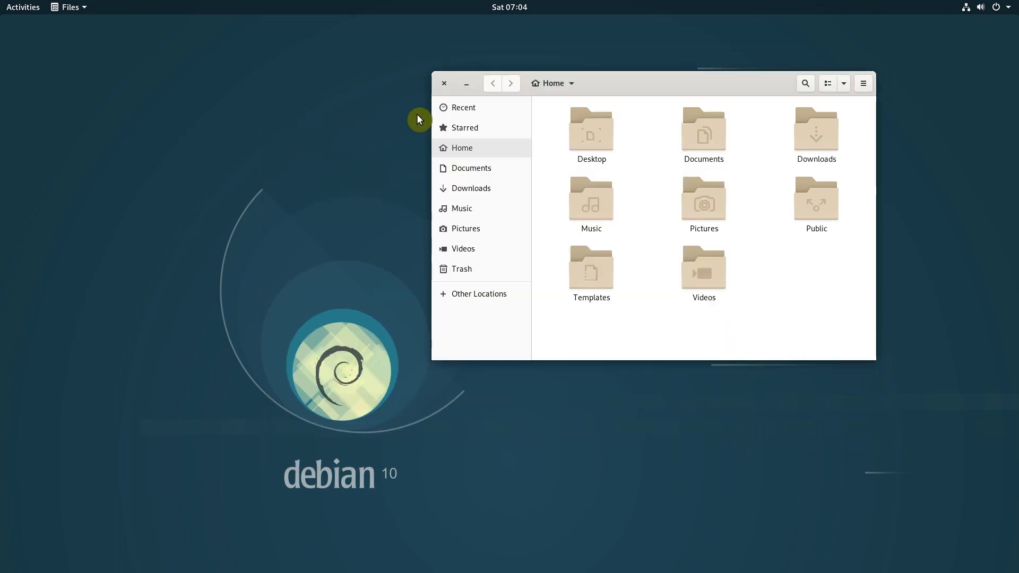
left_click(466, 86)
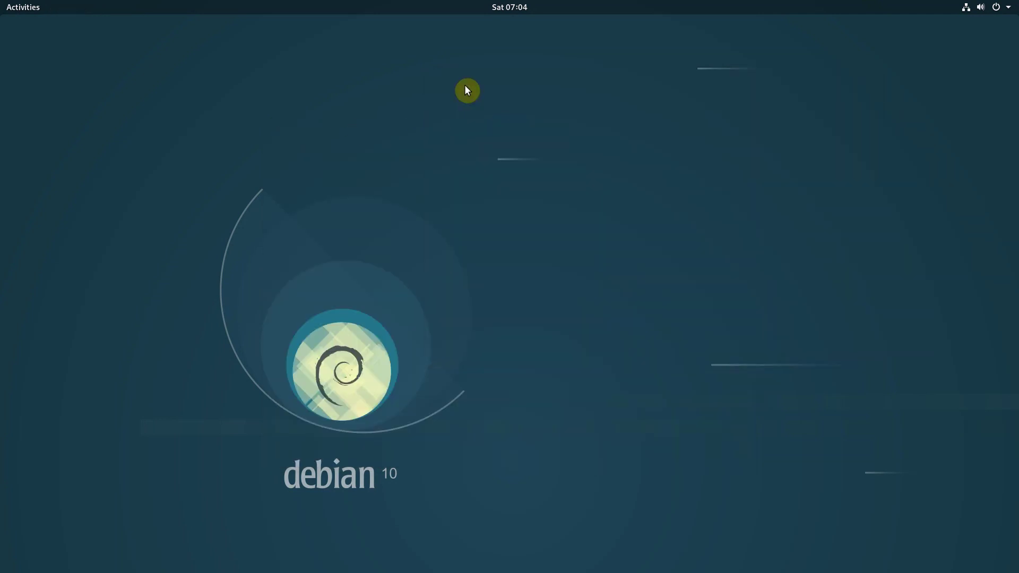
- Reopen Files, browse Pictures and Documents, switch to list view, and return to Home
left_click(3, 6)
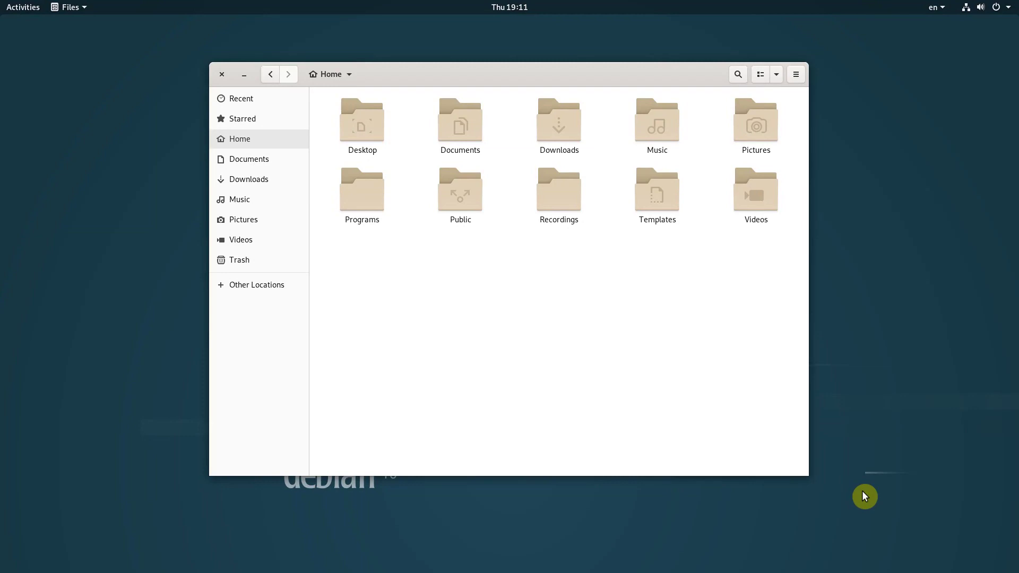
double_click(772, 131)
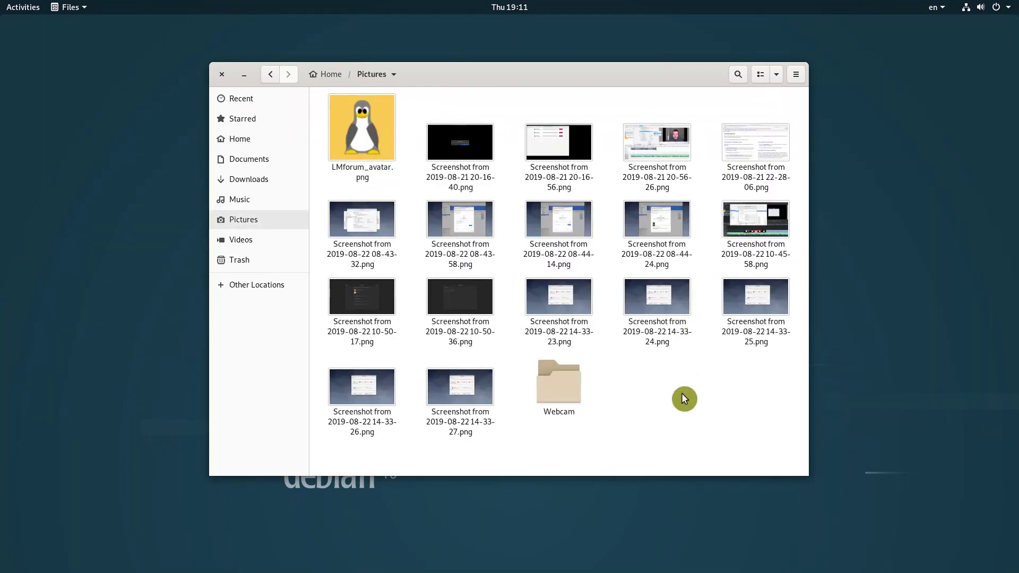
left_click(274, 162)
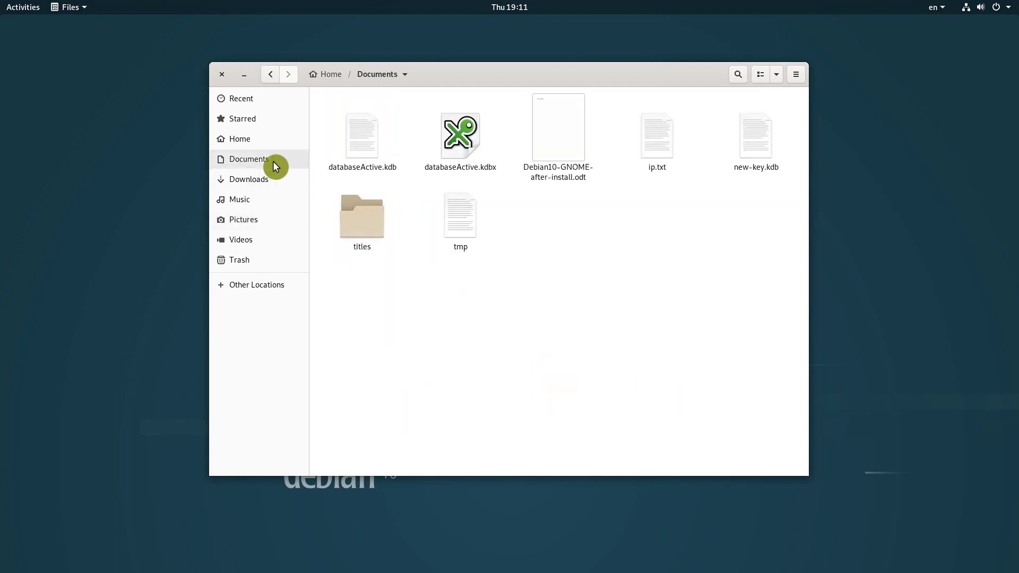
left_click(762, 76)
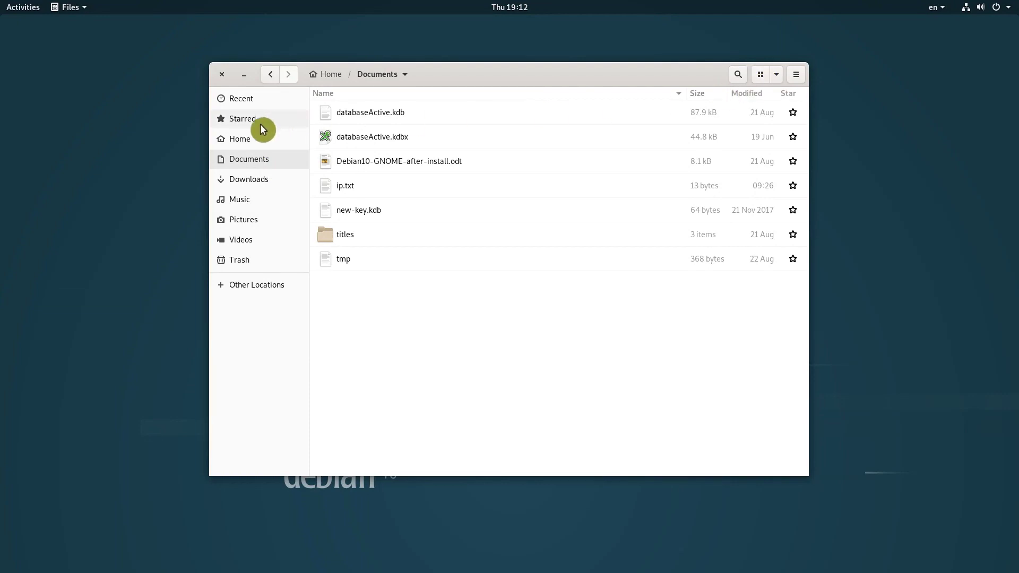
left_click(246, 138)
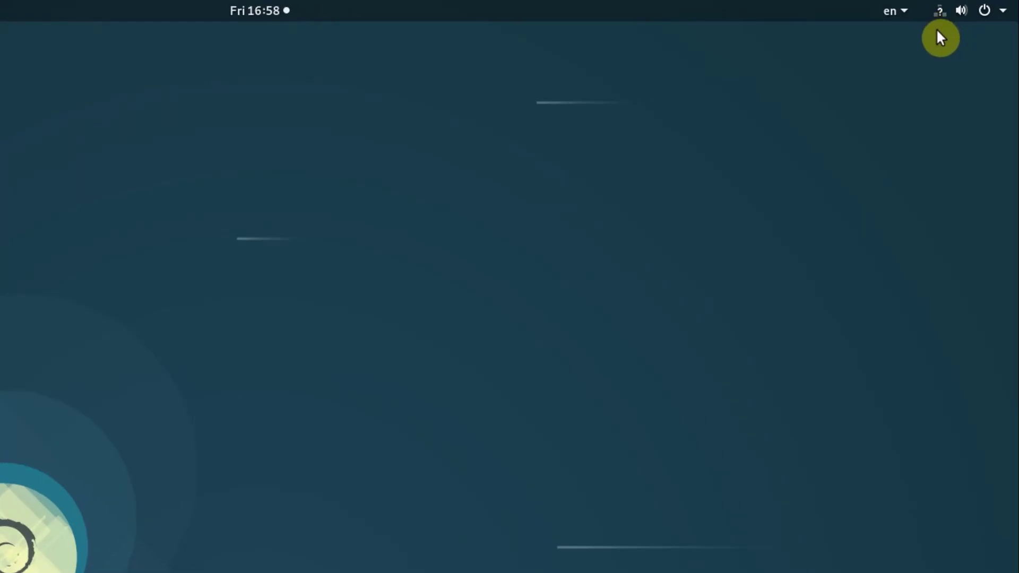
- Open Wired Settings from the status menu's Wired Connected entry
left_click(939, 12)
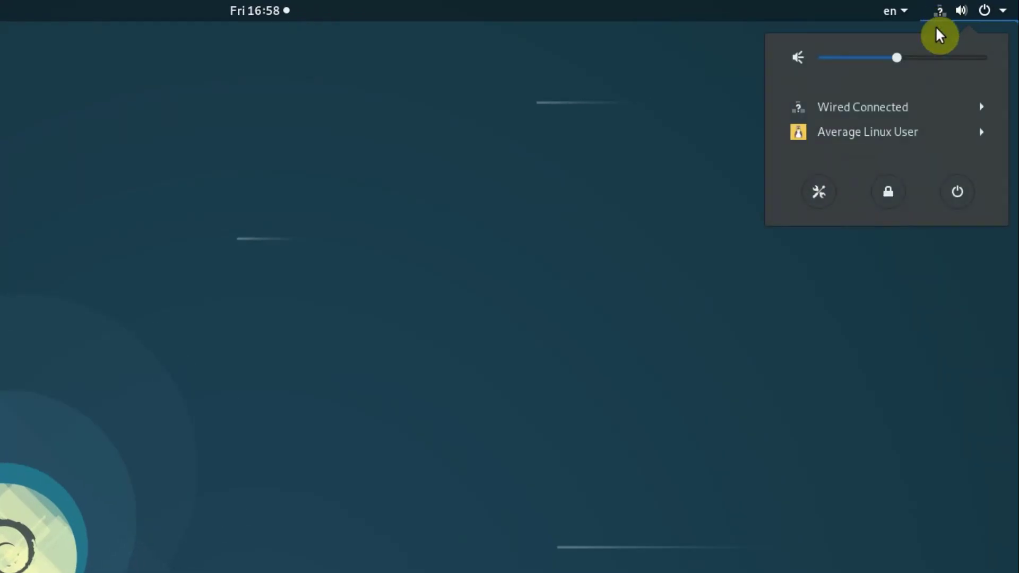
left_click(922, 108)
left_click(912, 155)
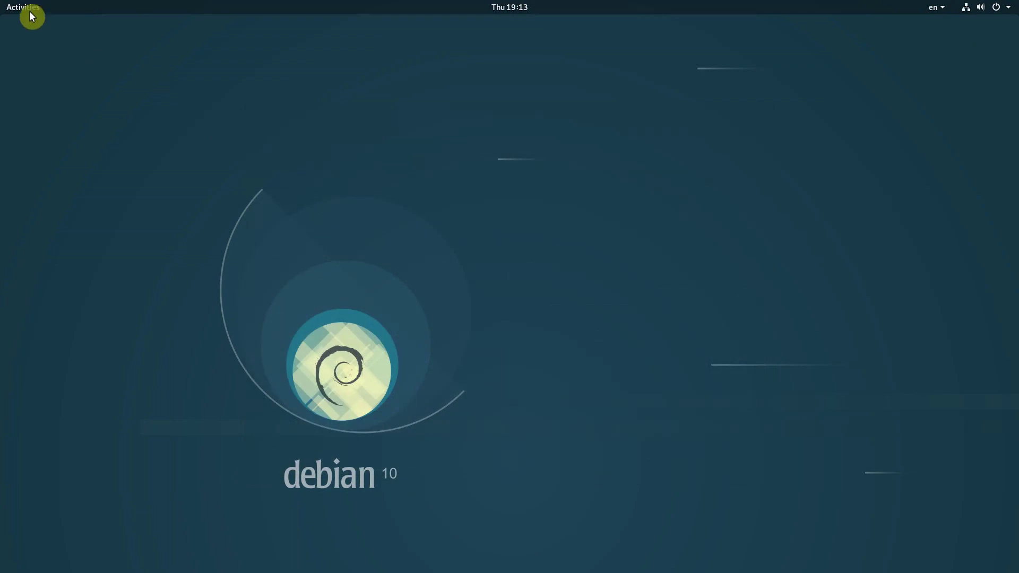
- Launch Rhythmbox and open its Preferences
left_click(8, 6)
left_click(25, 191)
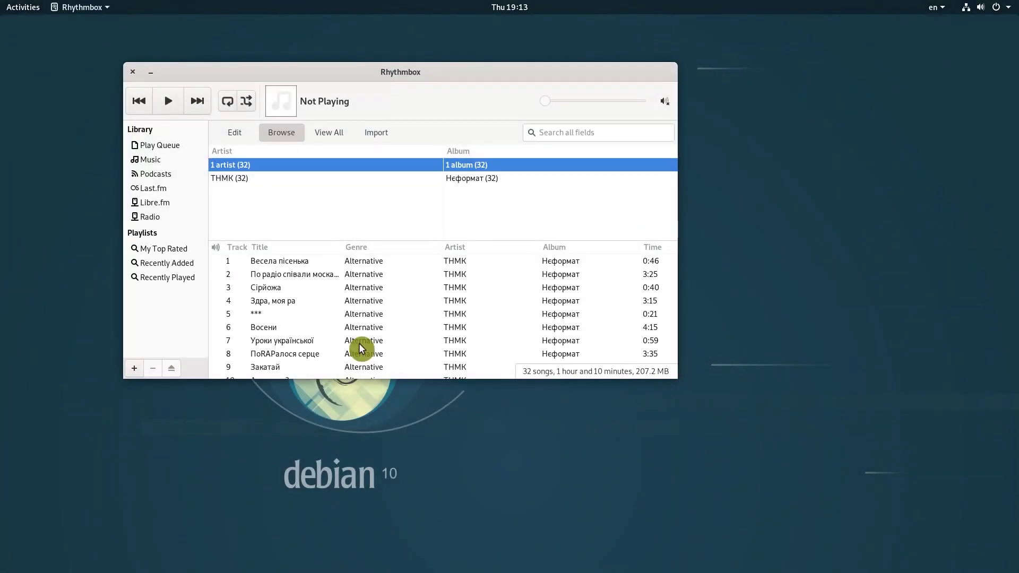
left_click(80, 7)
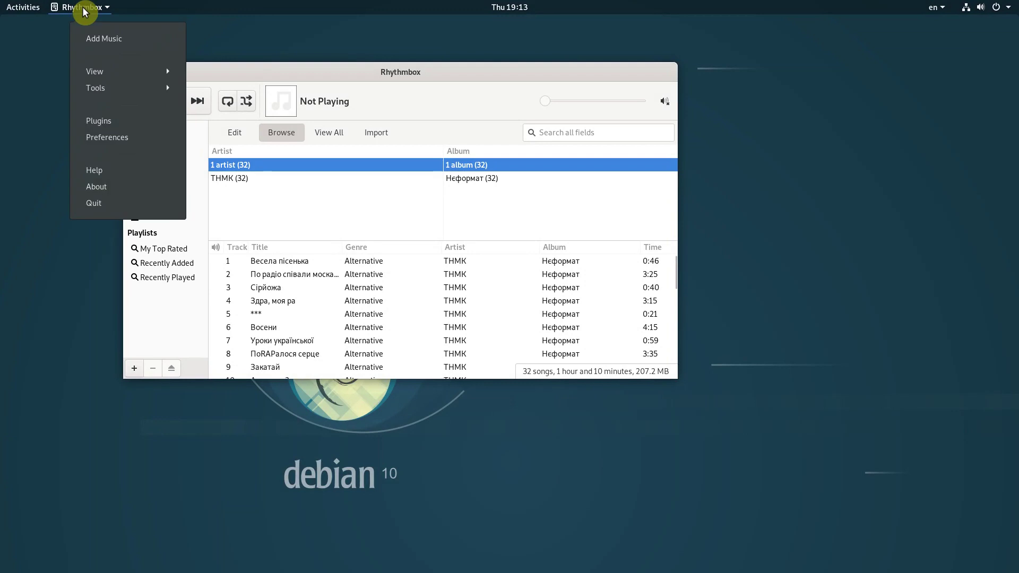
left_click(103, 138)
- On the Music tab, toggle watching the library for new files off and back on
left_click(342, 154)
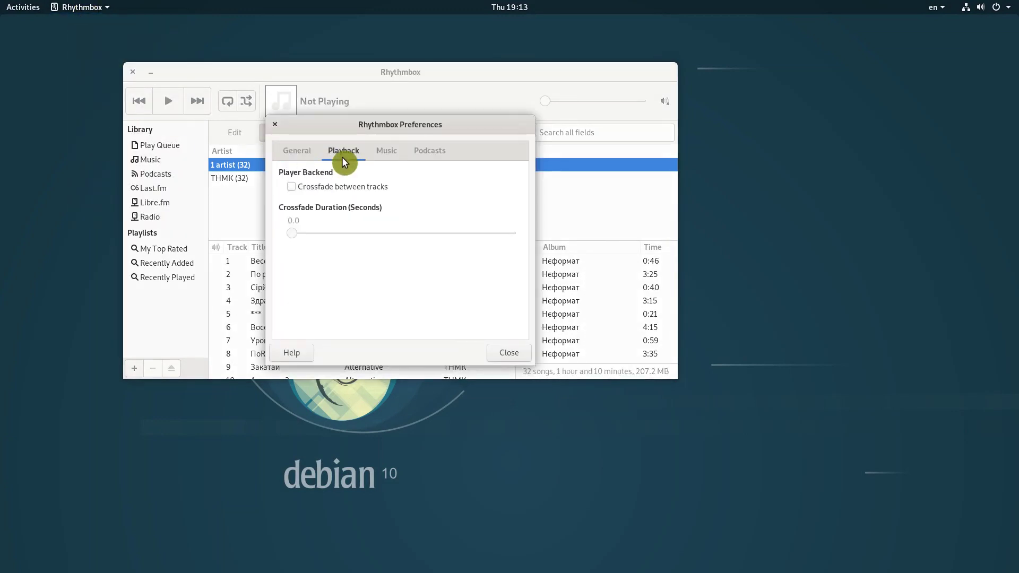
left_click(386, 154)
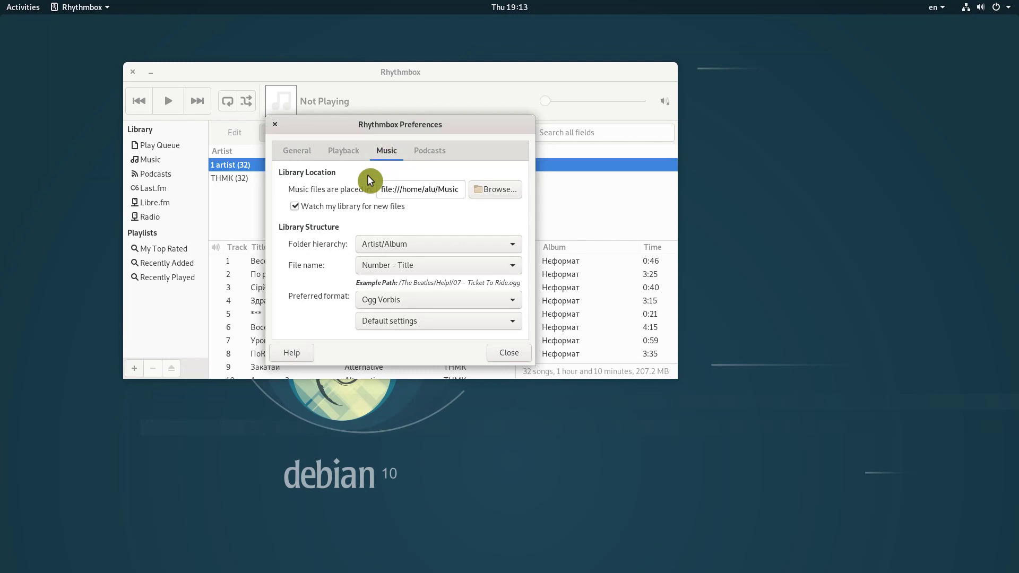
left_click(295, 208)
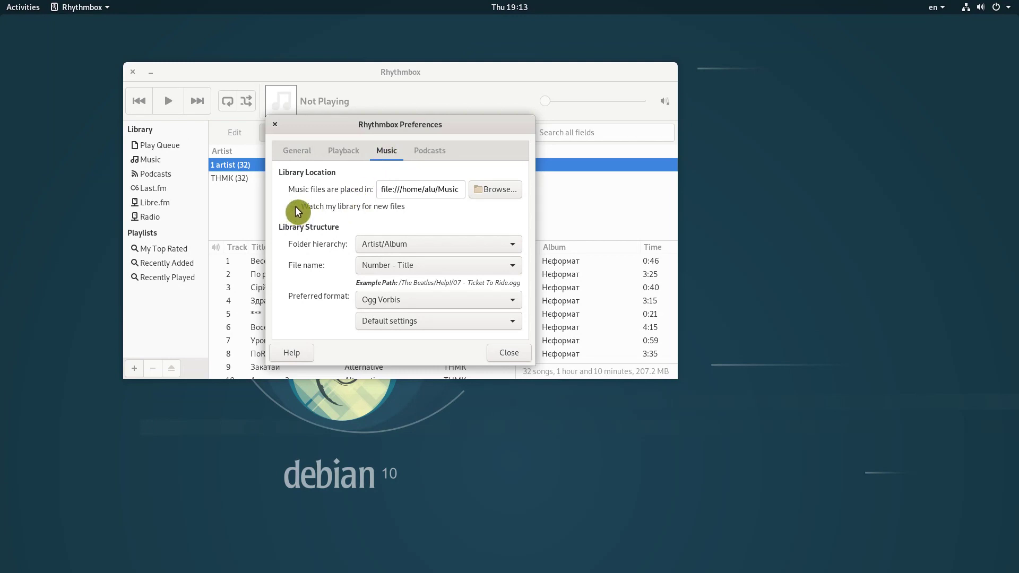
left_click(296, 212)
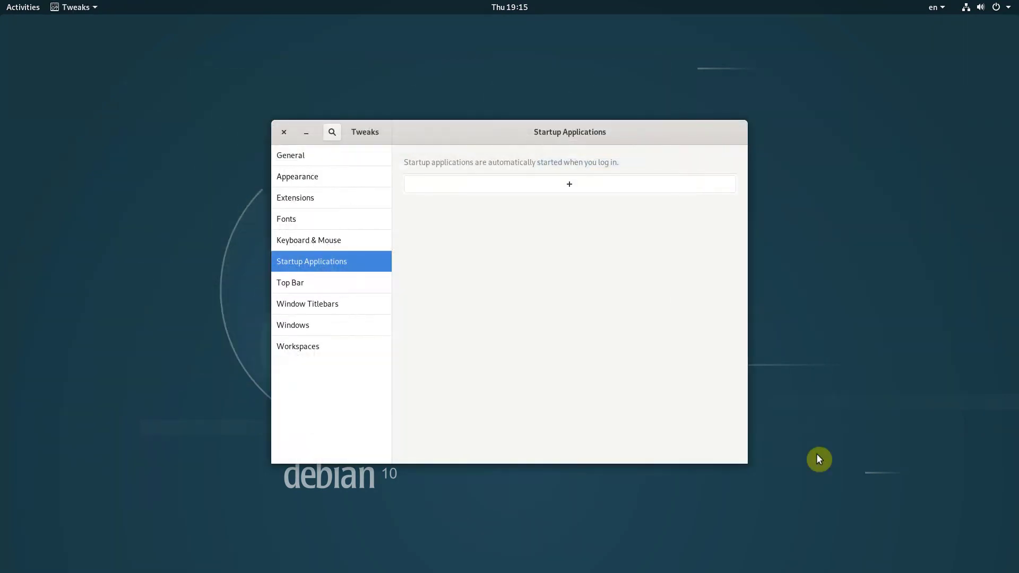
- Browse the apps available to add under Startup Applications
left_click(578, 186)
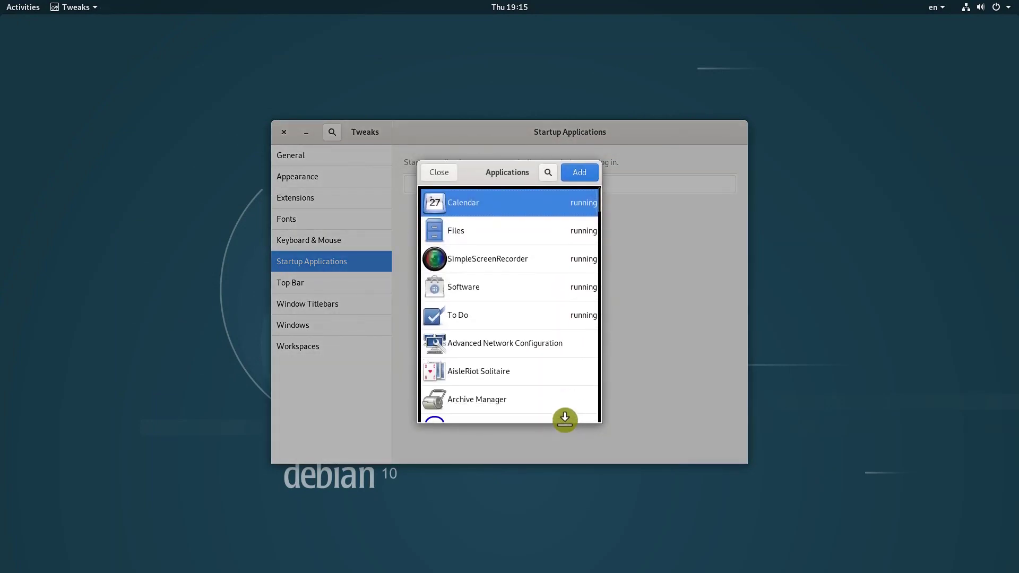
scroll(571, 346, "down", 3)
scroll(572, 351, "down", 20)
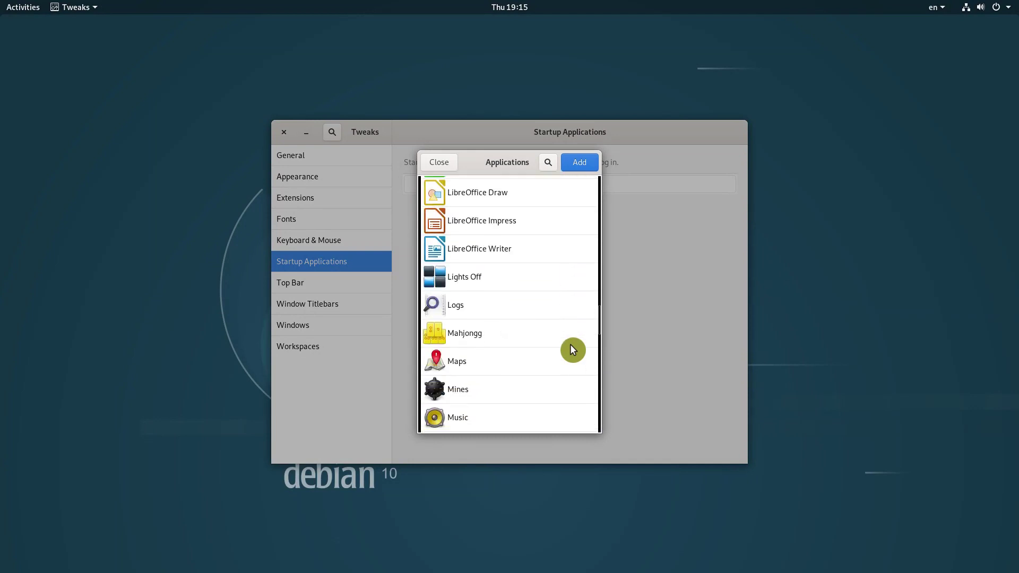
scroll(571, 350, "up", 20)
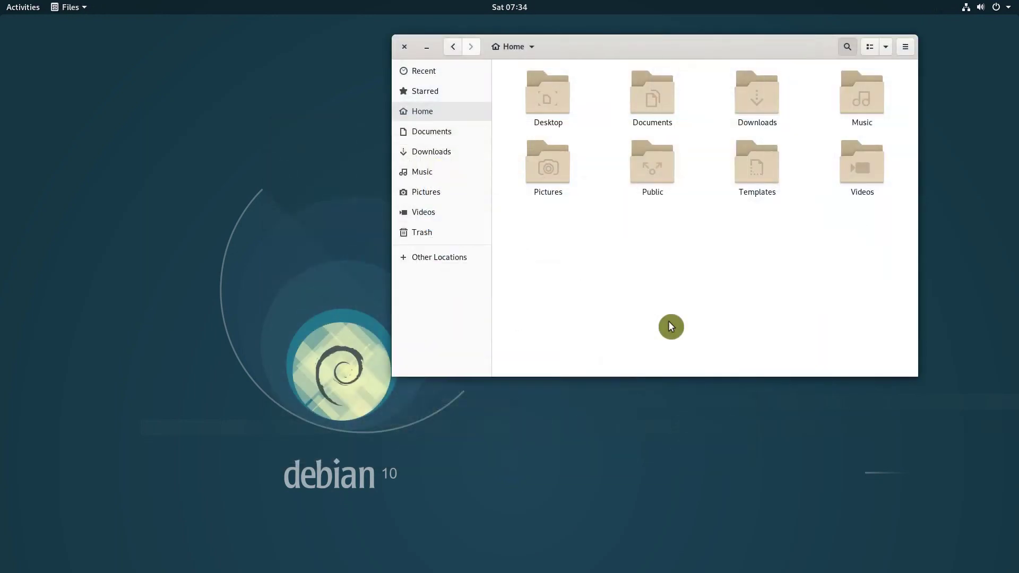
- In Files, open the .config/autostart folder by appending 'autostart/' to the path
key("ctrl+l")
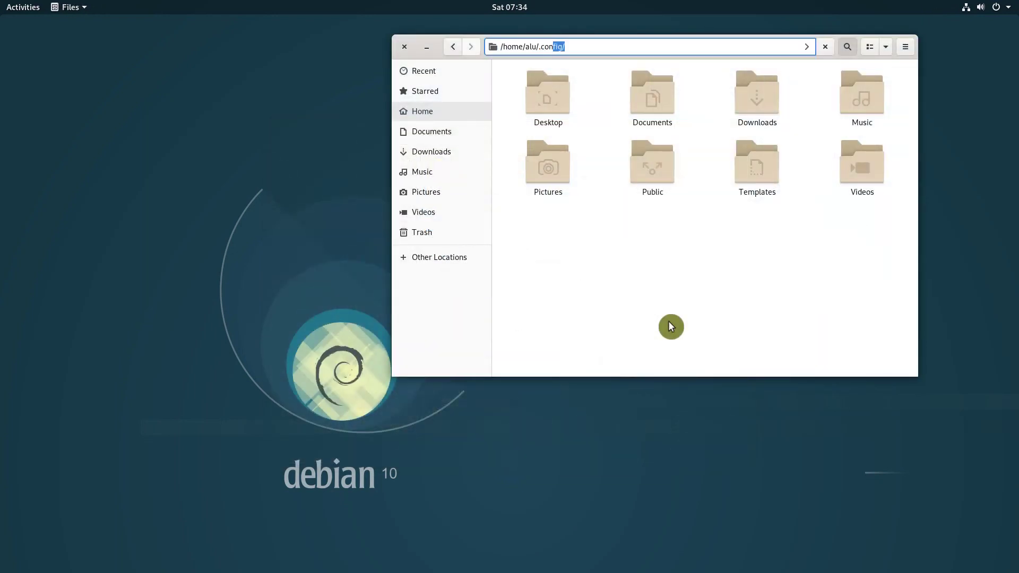
type("autostart/")
key("Return")
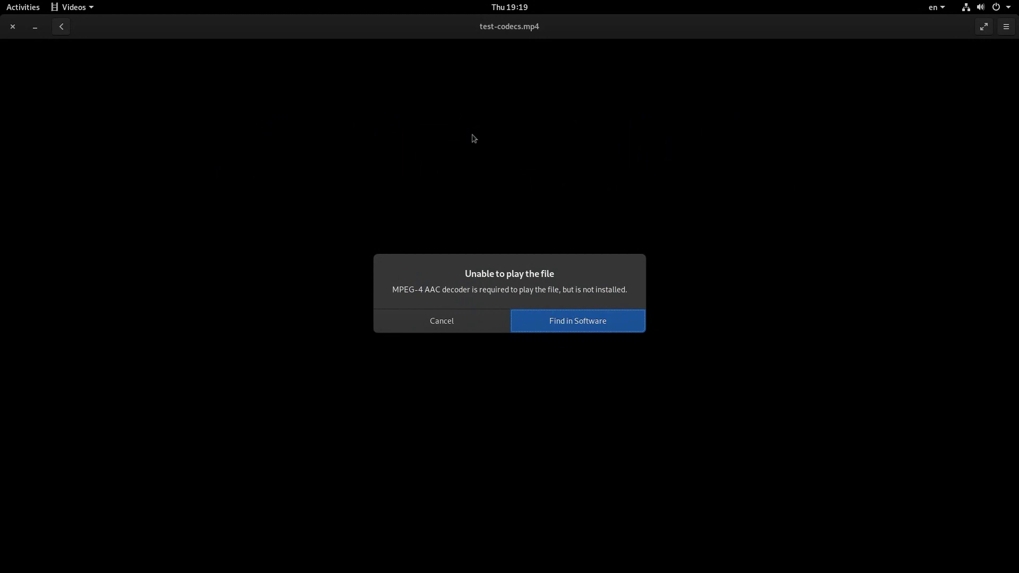
- Search Software for the missing MPEG-4 AAC decoder needed by test-codecs.mp4
left_click(627, 316)
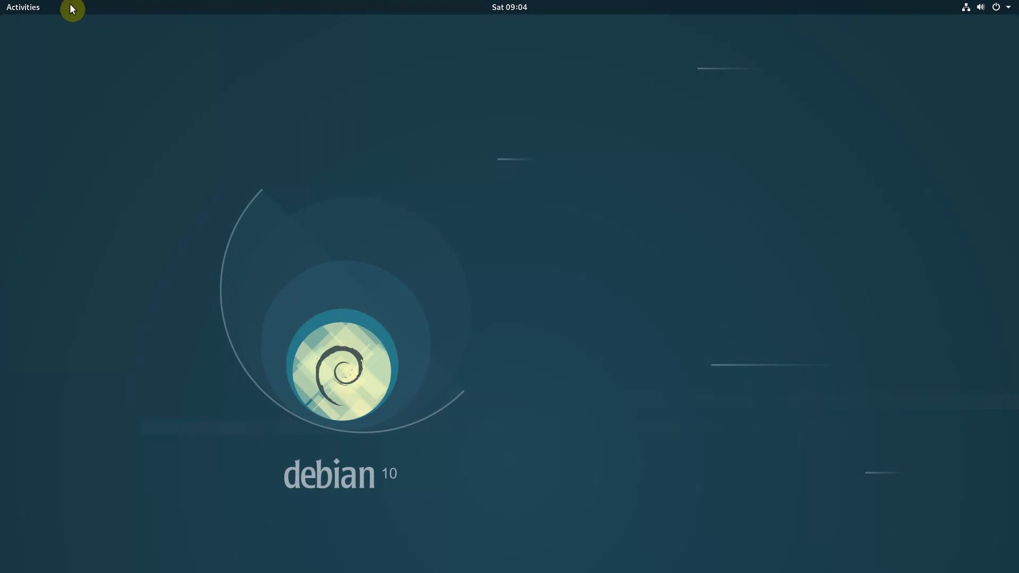
- Launch Kate showing summarizeTab.awk, then bring up the gedit window with the same file
left_click(24, 8)
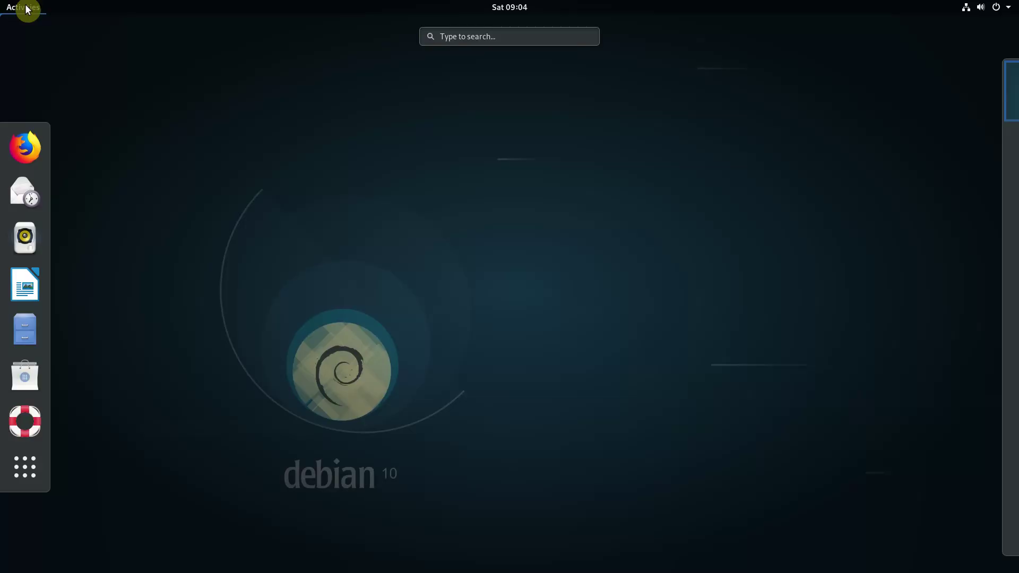
type("kate")
key("Return")
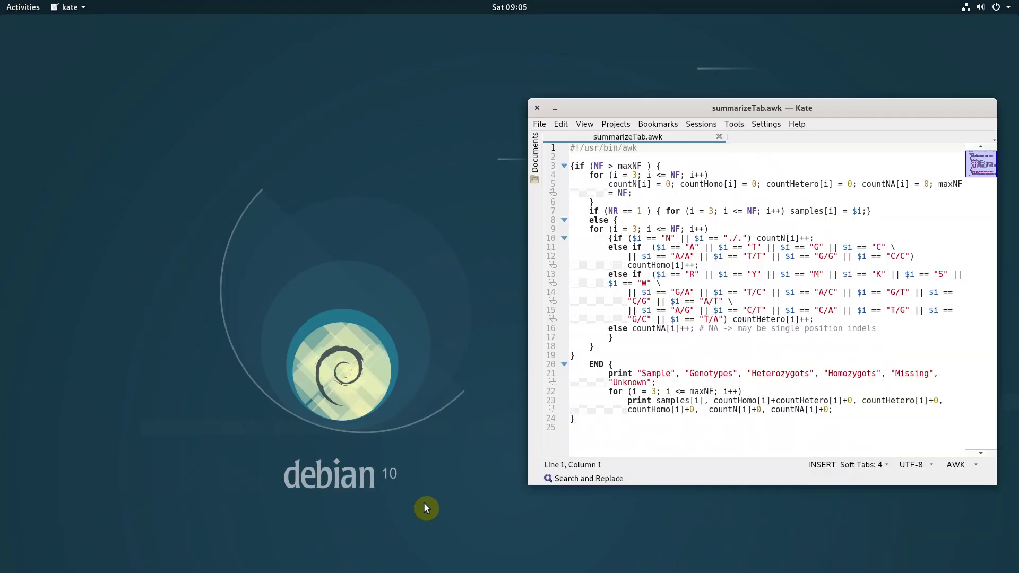
mouse_move(3, 8)
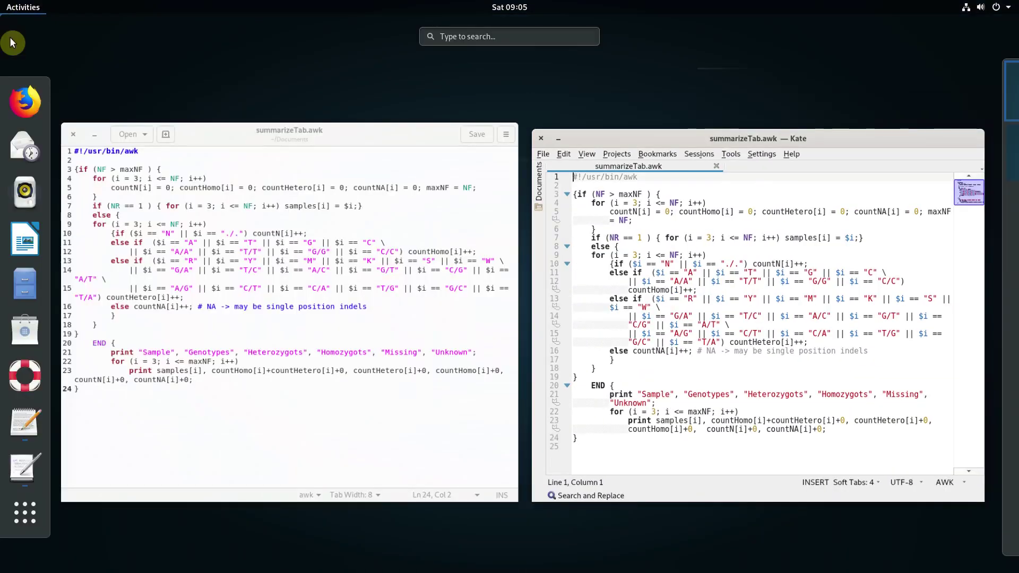
left_click(141, 271)
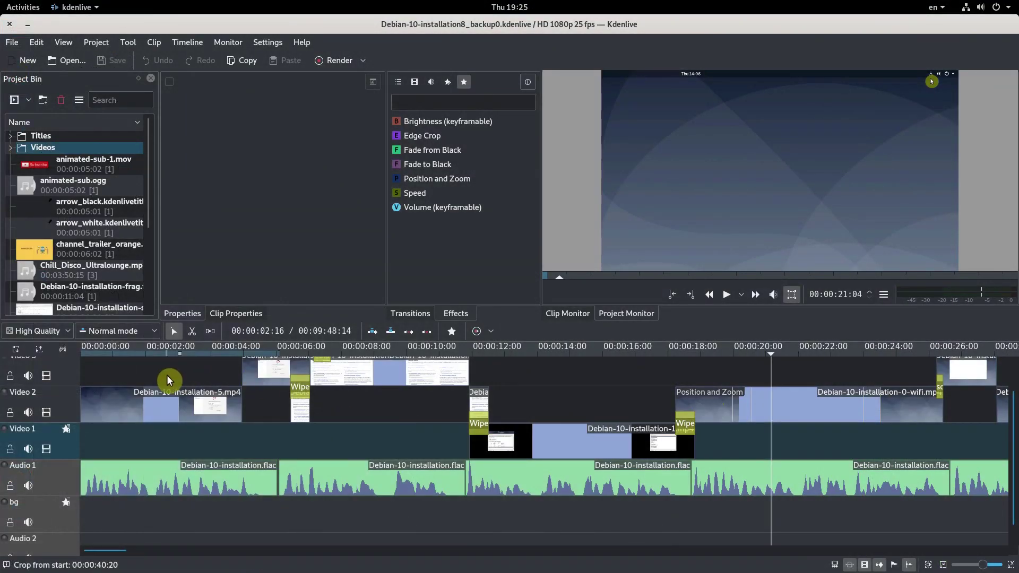
- Play and stop the project briefly, then drag the splitter up to enlarge the timeline
left_click(170, 380)
key("space")
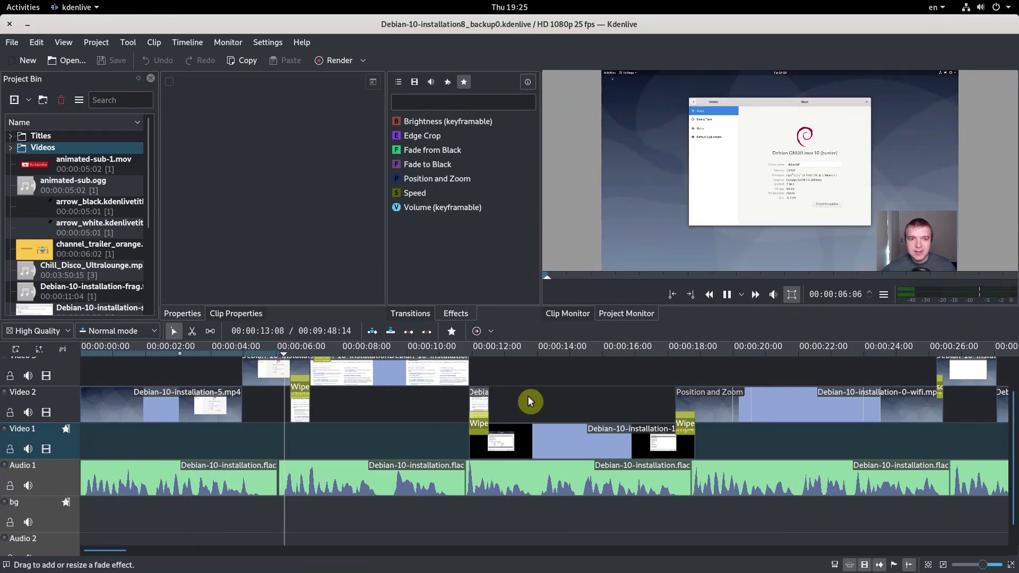
scroll(568, 406, "down", 3)
key("space")
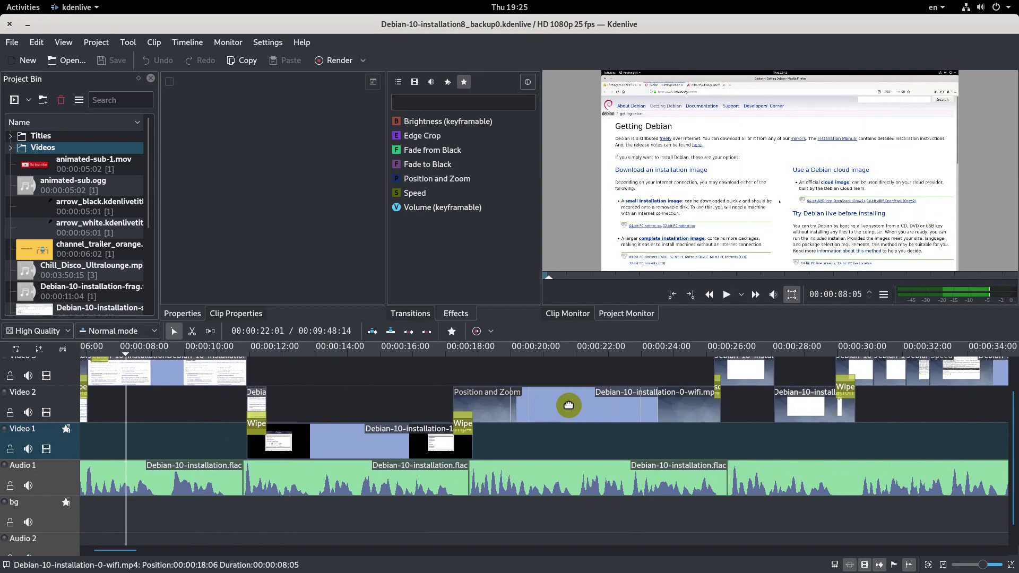
scroll(569, 406, "down", 8)
scroll(568, 406, "down", 2)
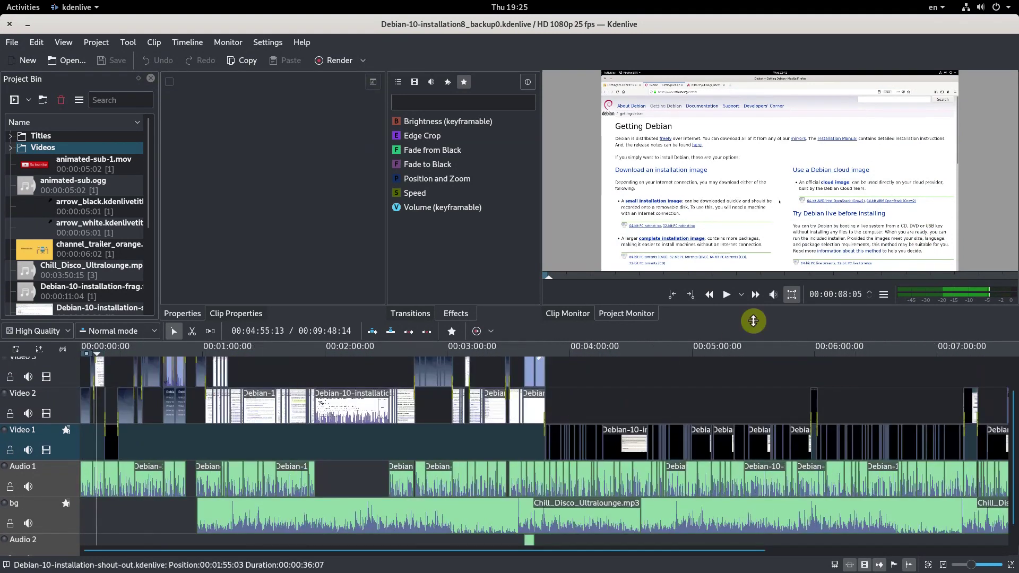
left_click_drag(754, 320, 746, 284)
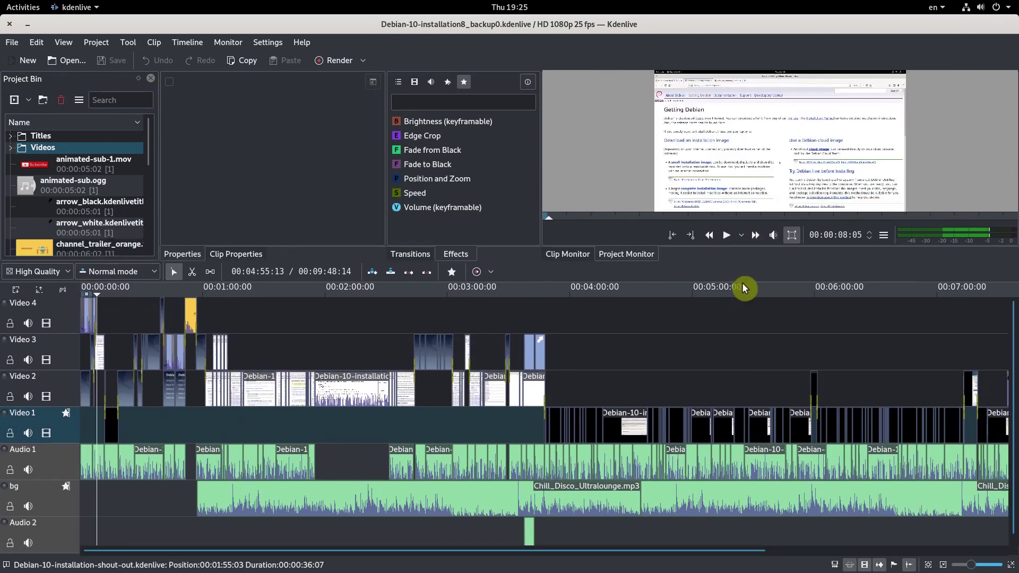
scroll(653, 387, "down", 4)
scroll(653, 387, "up", 3)
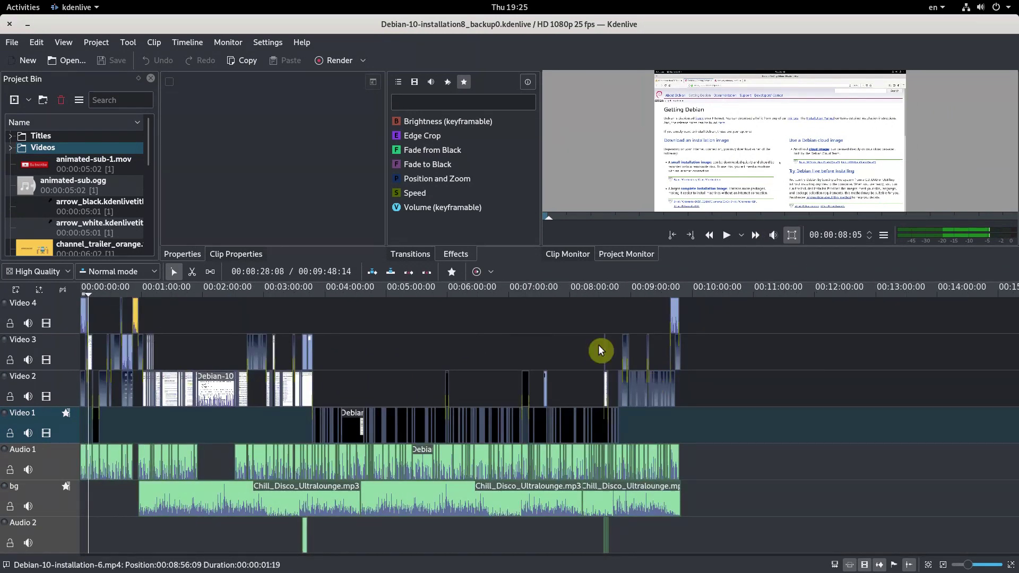
- Switch the interface to the light Breeze theme via Settings > Theme
left_click(268, 42)
mouse_move(318, 85)
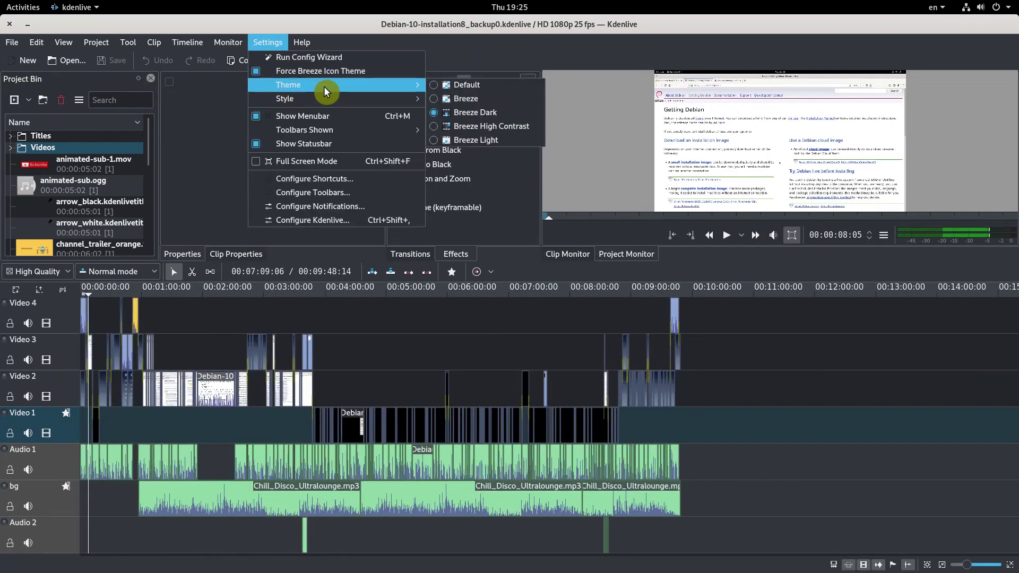
left_click(467, 99)
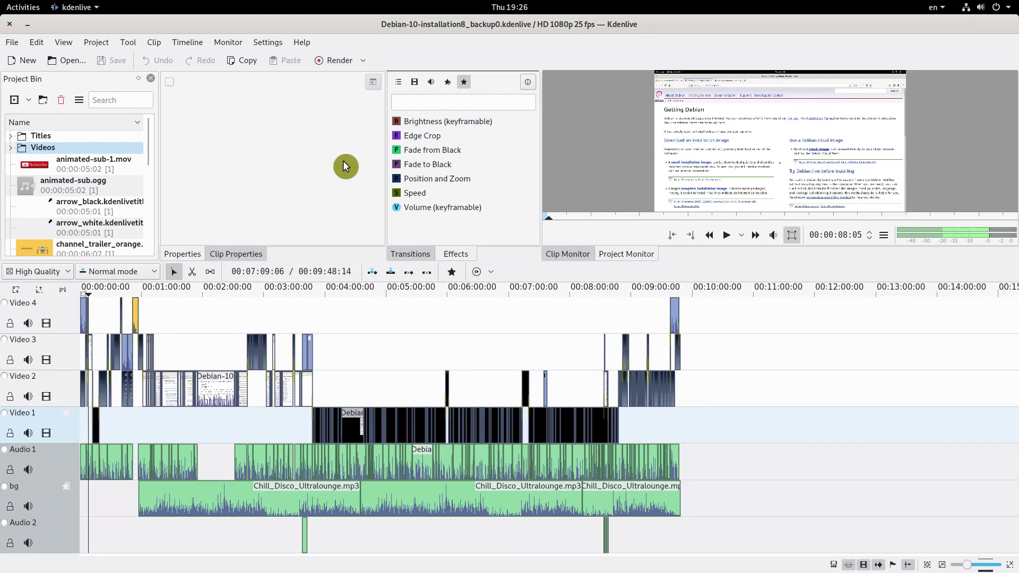
left_click(268, 43)
- Confirm in Kdenlive's About dialog that the version is 18.12.3, then close it
mouse_move(292, 85)
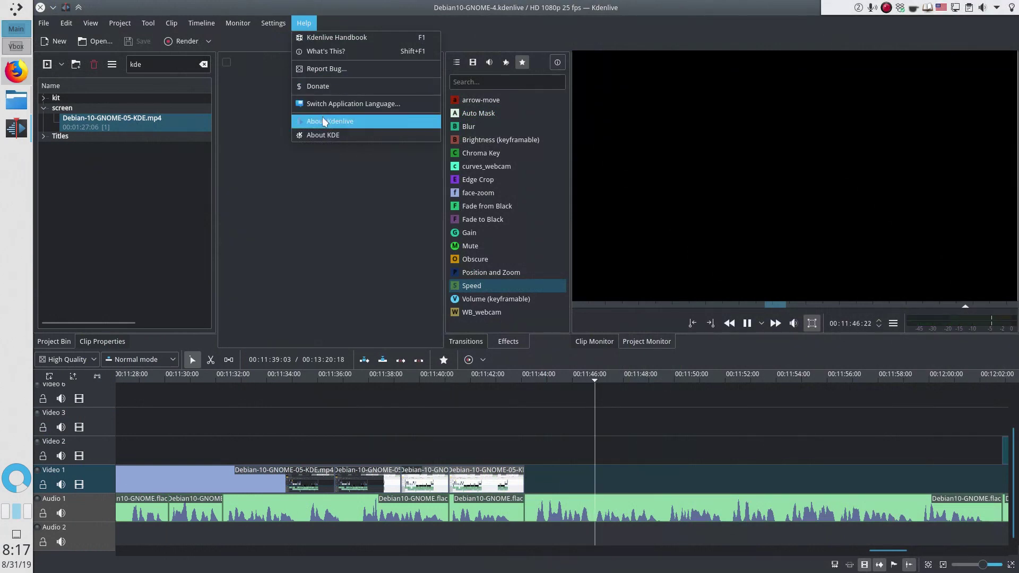
left_click(322, 120)
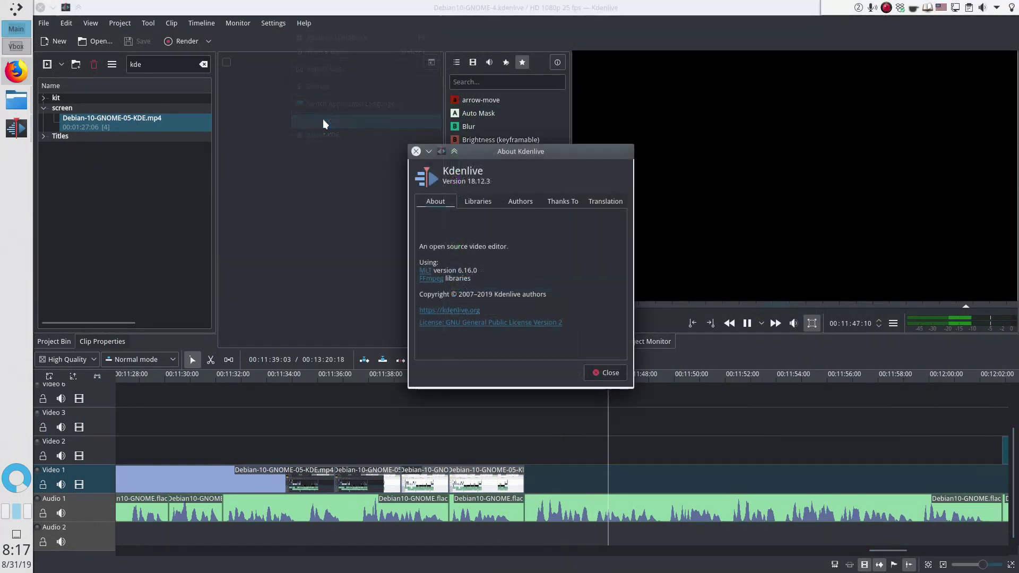
left_click_drag(443, 168, 581, 183)
left_click(581, 183)
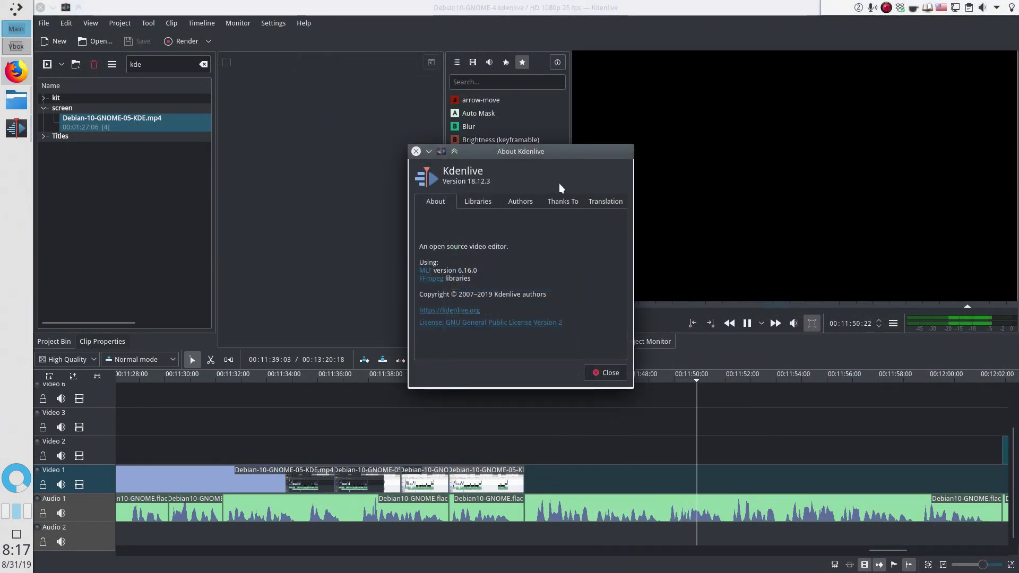
left_click(417, 152)
- Zoom the timeline and move the playhead to the 00:01:00 mark
scroll(568, 455, "down", 6)
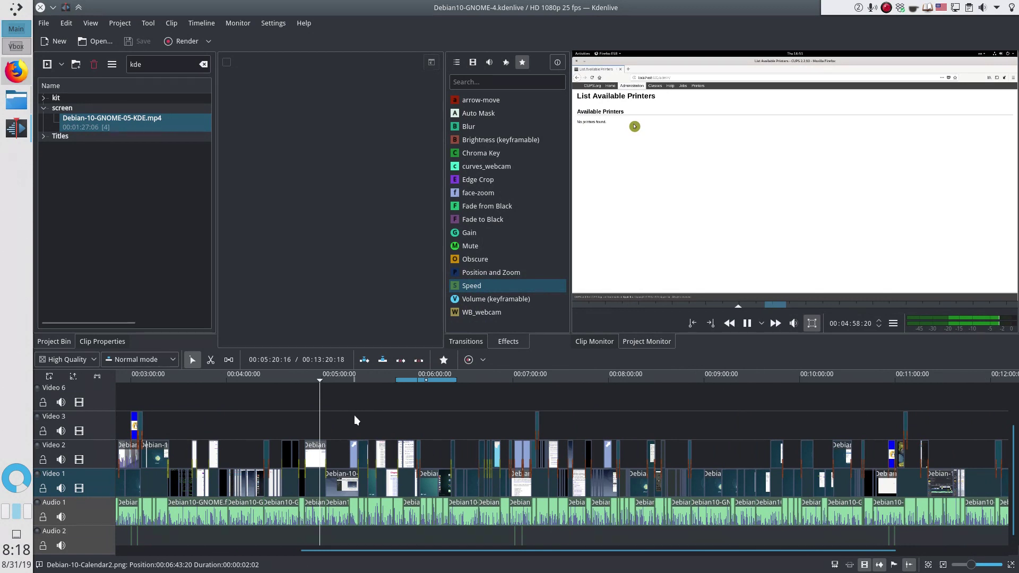
scroll(313, 420, "up", 5)
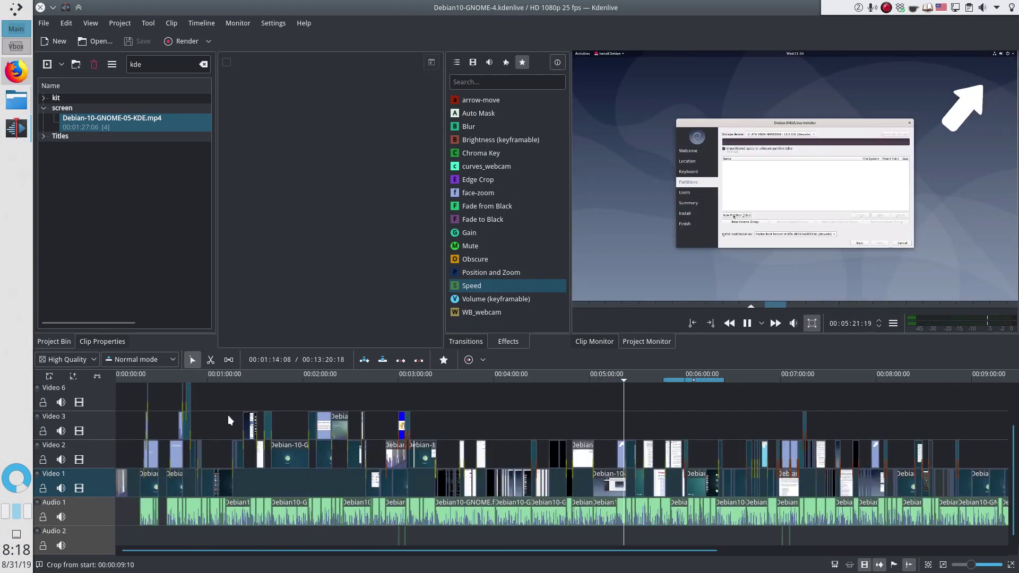
left_click(207, 417)
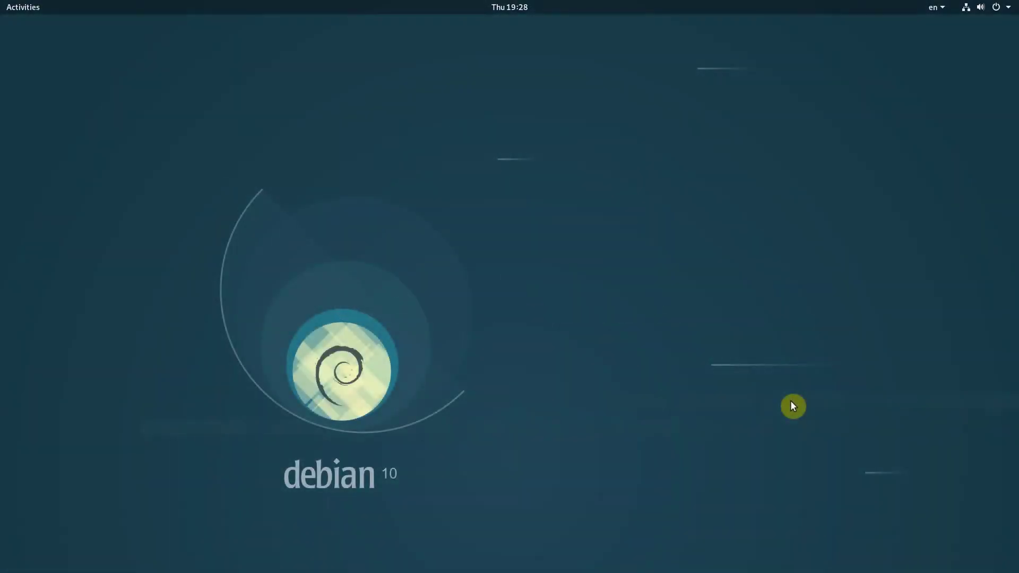
- Launch Sound Recorder from a 'soun' search and play back Clip 3
key("super")
type("soun")
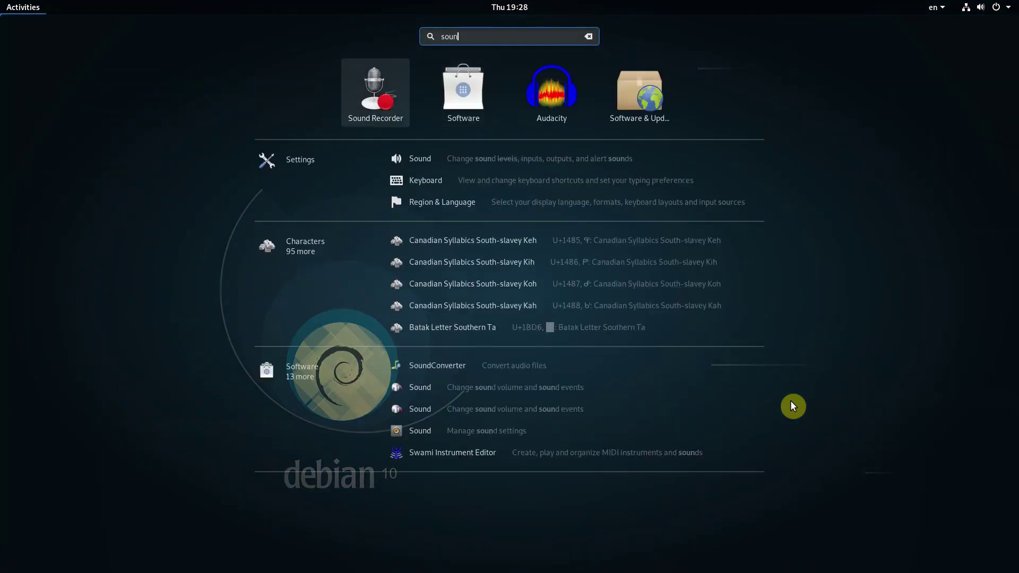
key("Return")
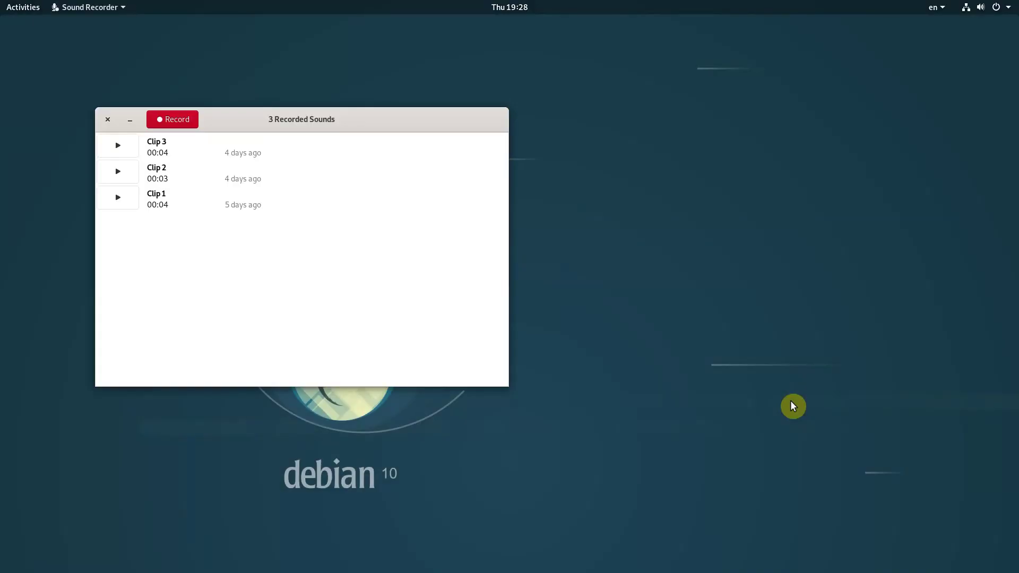
left_click(129, 151)
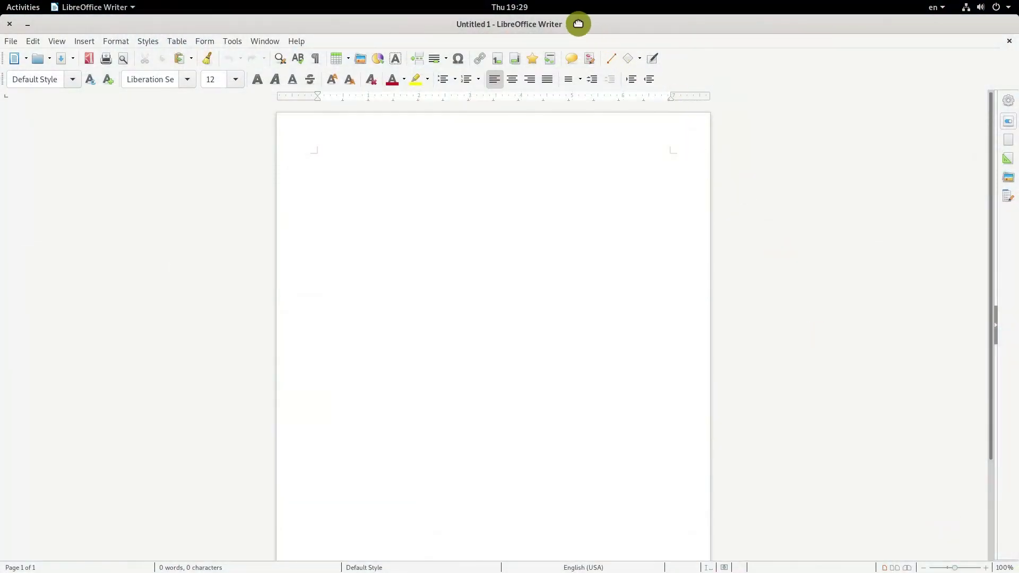
- Unmaximize the empty Writer window, enlarge it and move it up-left, then close it
double_click(579, 24)
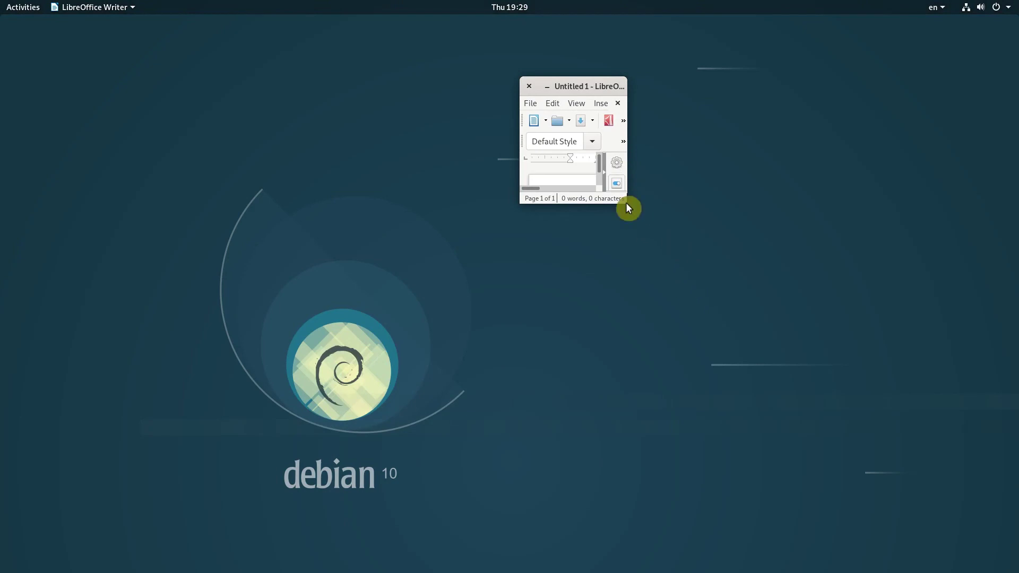
left_click_drag(626, 202, 968, 544)
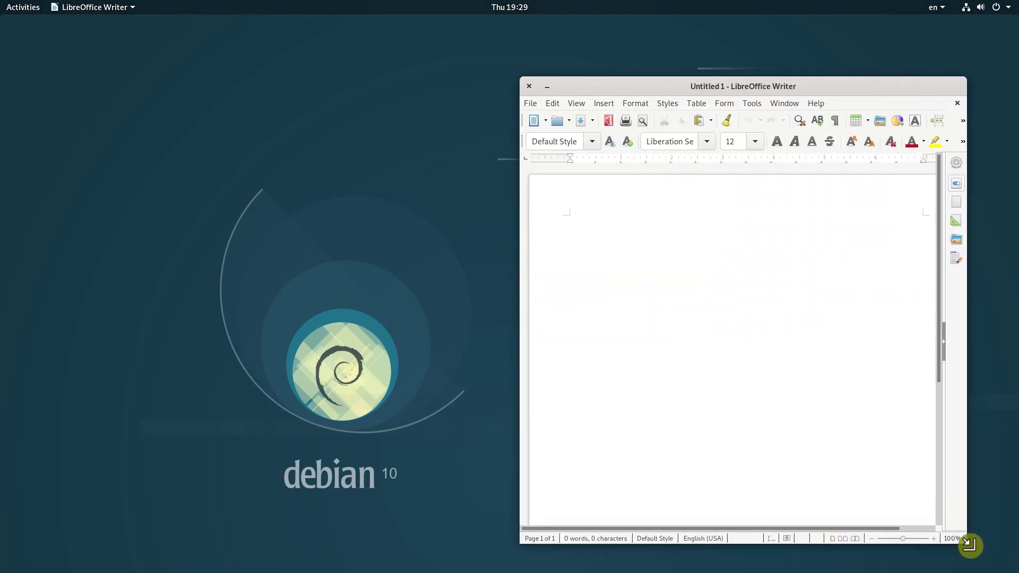
left_click_drag(831, 91, 584, 47)
key("alt+F4")
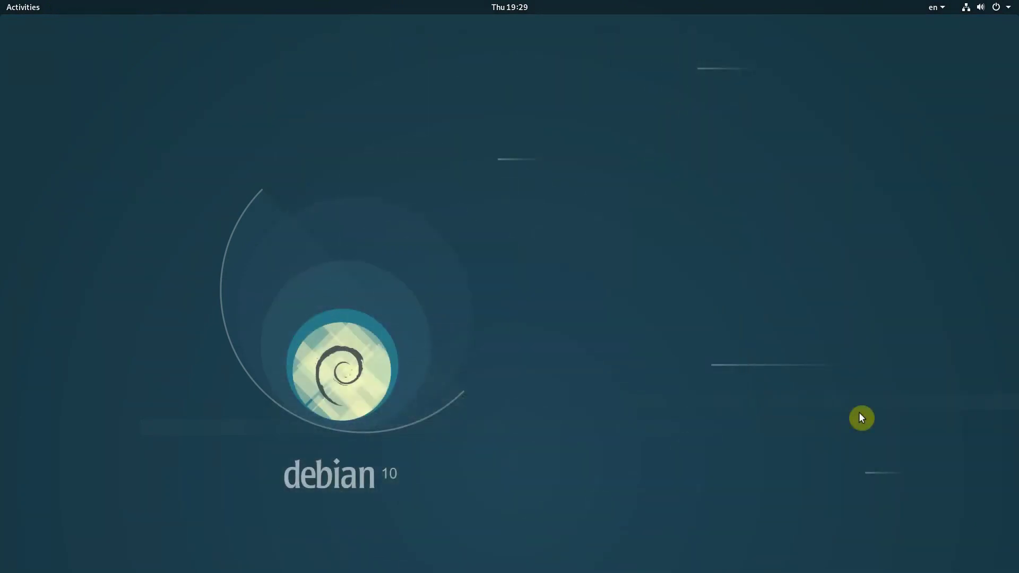
- Find 'Btrfs' on the Debian reviews page and select the line about missing BtrFS subvolume support
key("super")
type("back")
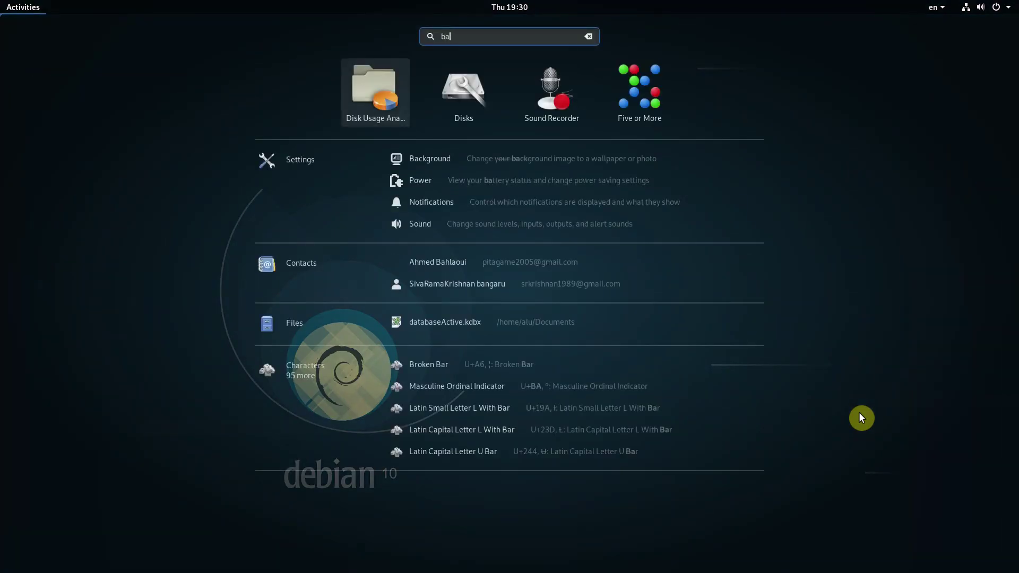
type("up")
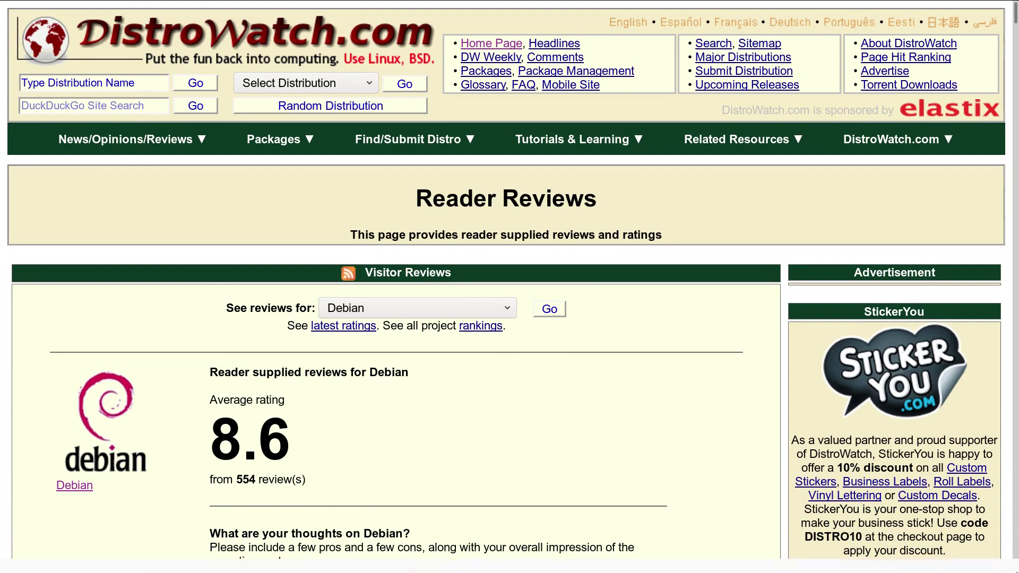
key("ctrl+f")
type("Btrfs")
triple_click(479, 279)
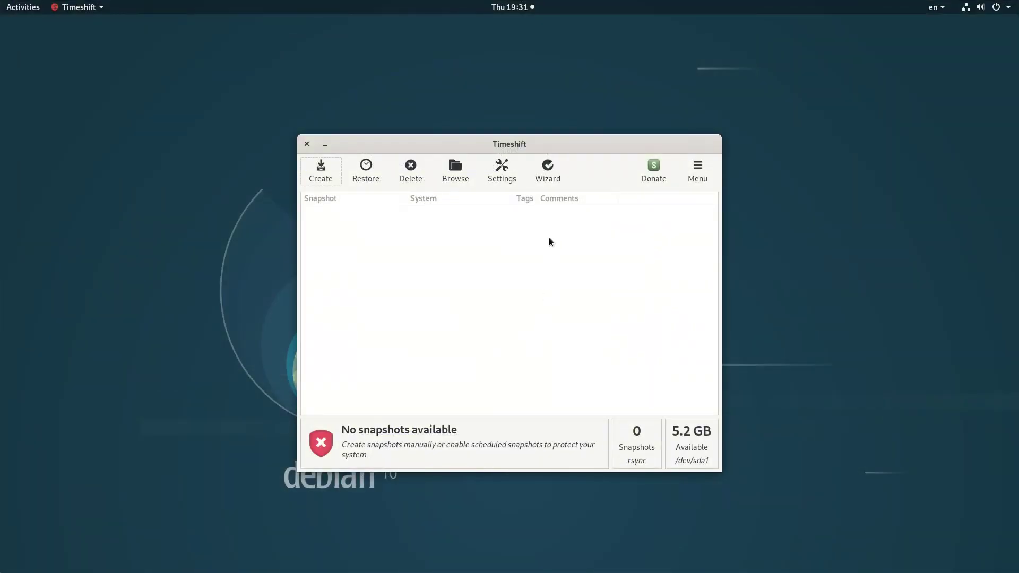
- Try choosing BTRFS as Timeshift's snapshot type and dismiss the 'BTRFS Tools Not Found' error
left_click(548, 181)
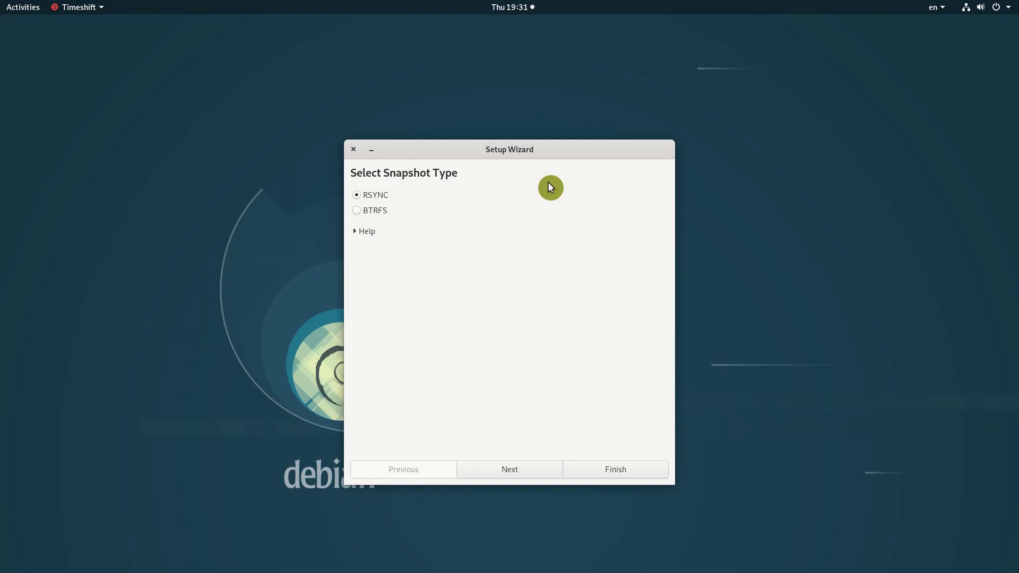
left_click(376, 212)
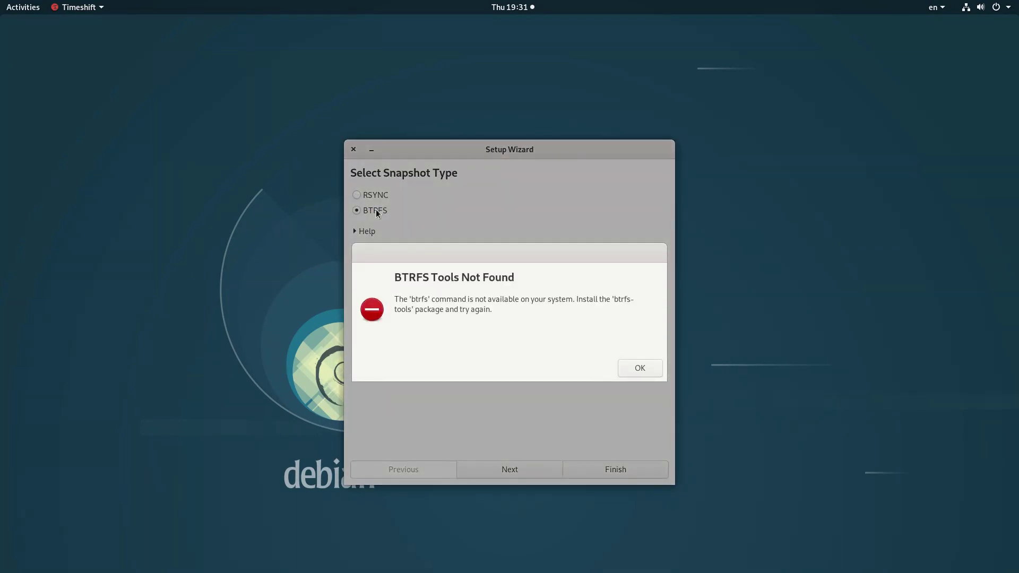
left_click(637, 370)
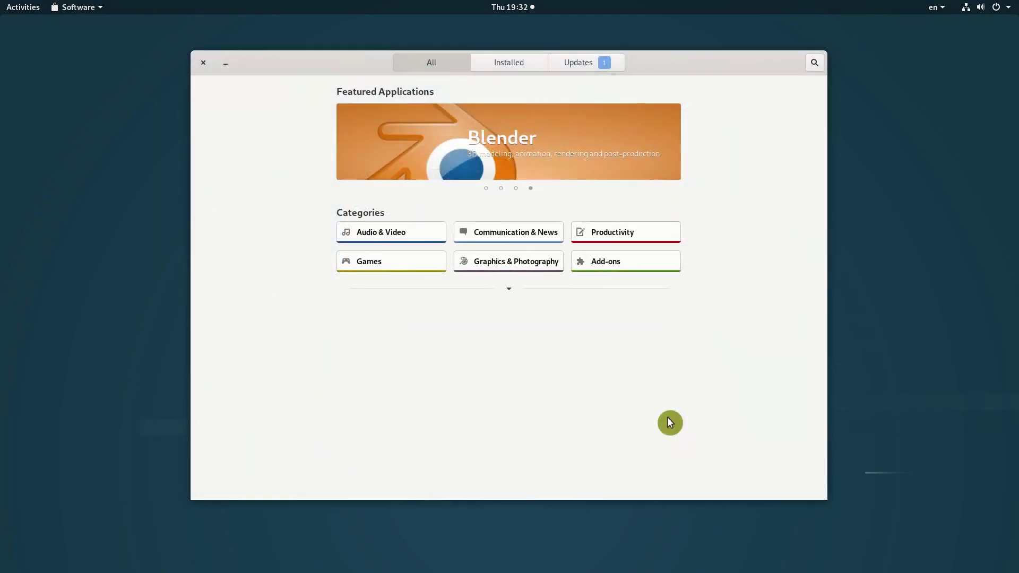
type("gimp")
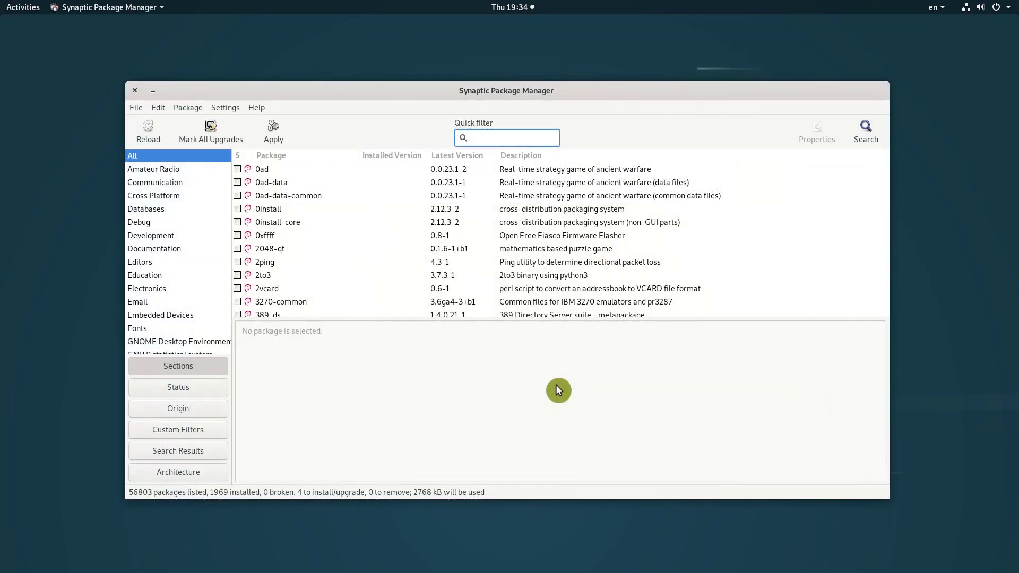
- Filter for 'snapd' and mark it for installation with its required additional packages
type("snapd")
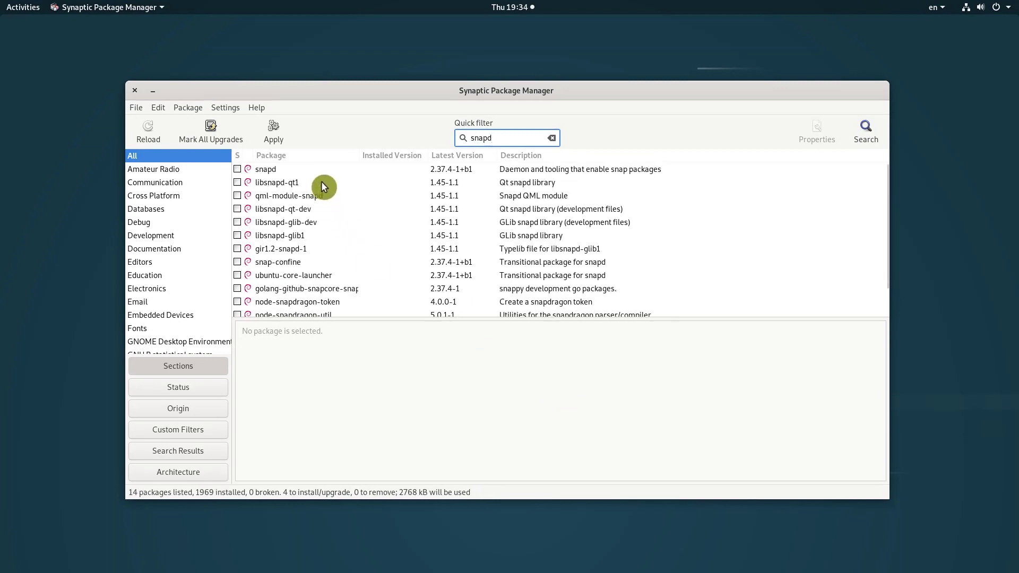
left_click(323, 170)
right_click(323, 170)
left_click(351, 194)
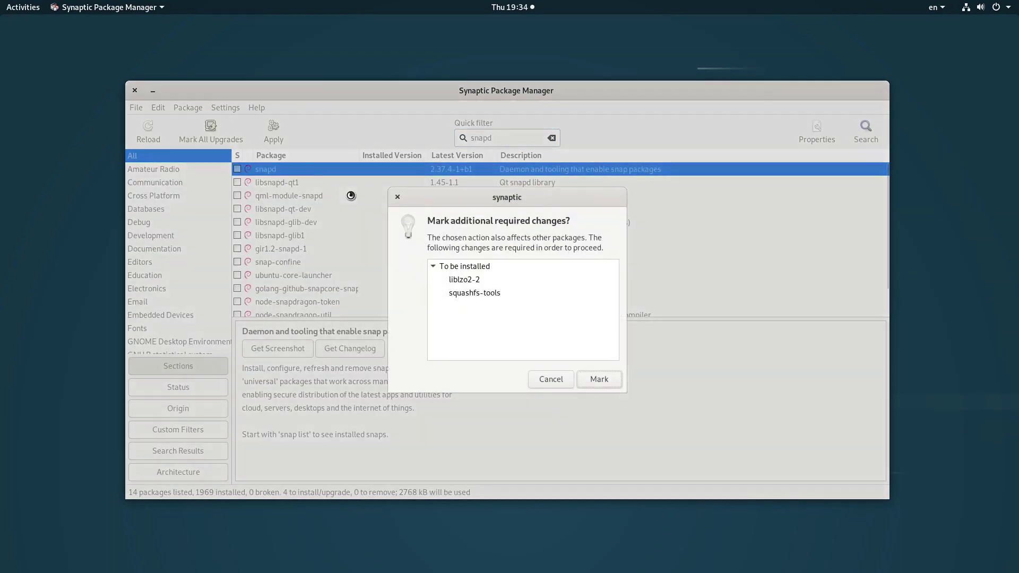
left_click(602, 380)
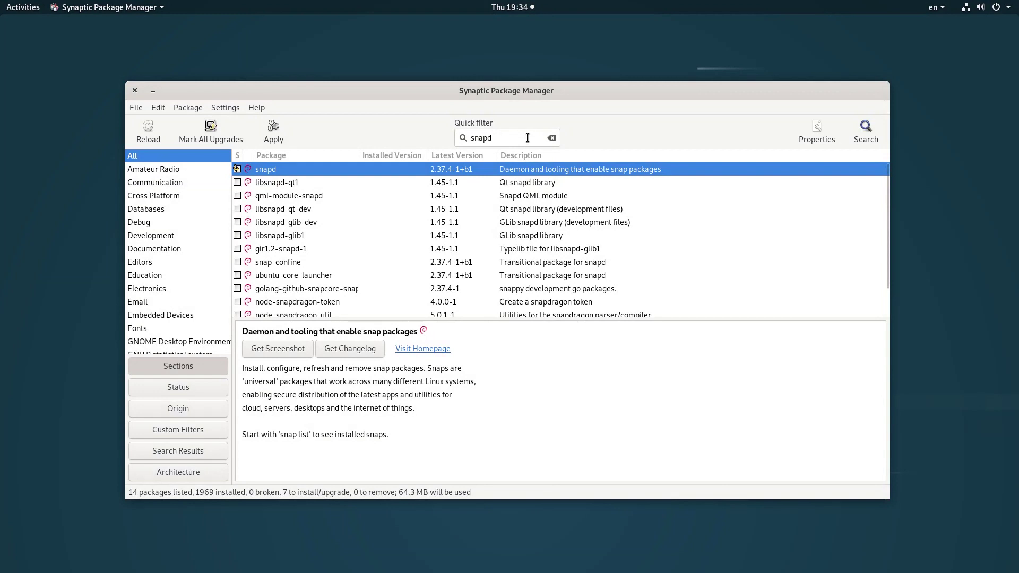
- Filter for 'flatpak' and view the flatpak package's description
triple_click(527, 138)
type("flatpak")
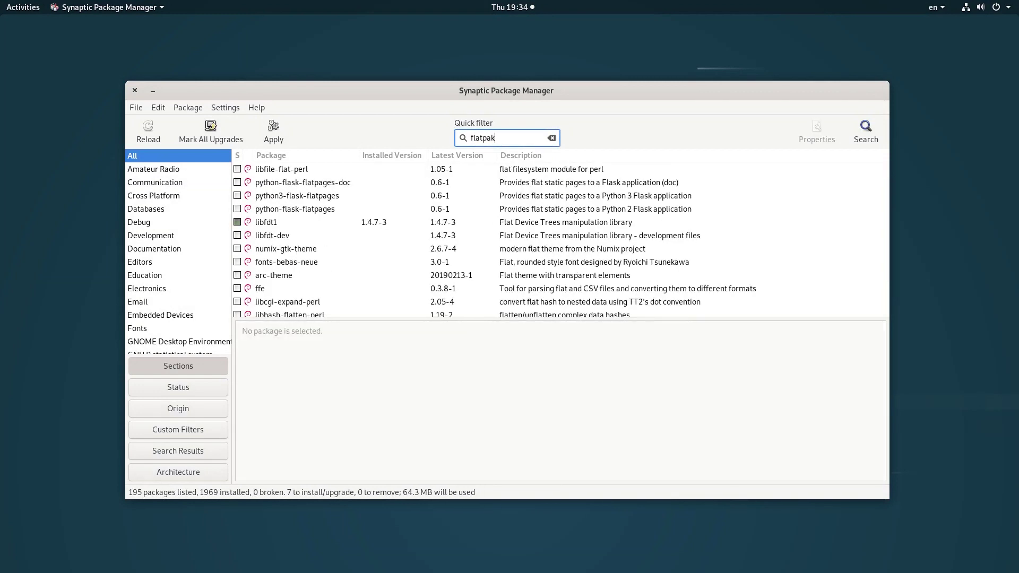
left_click(307, 175)
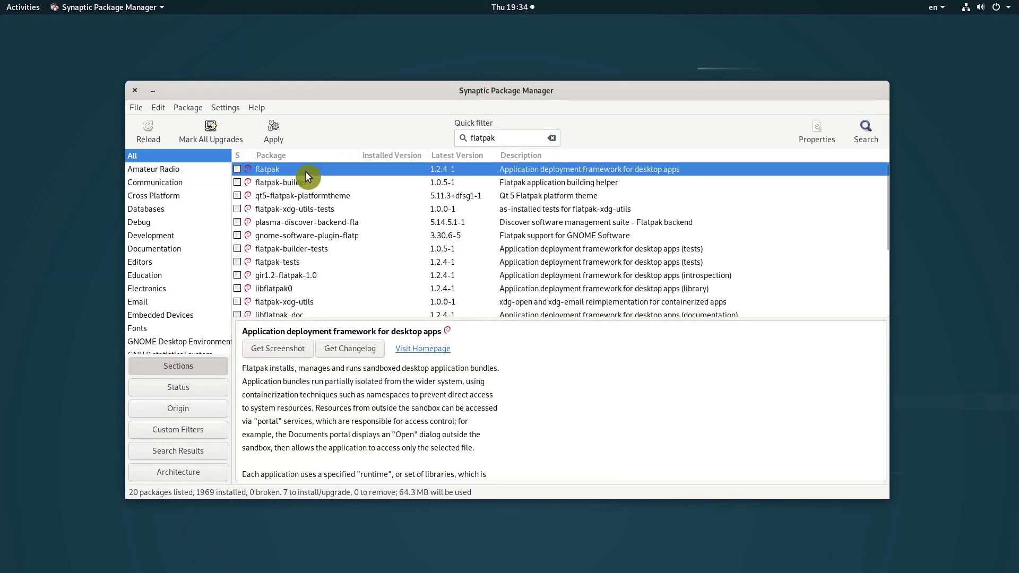